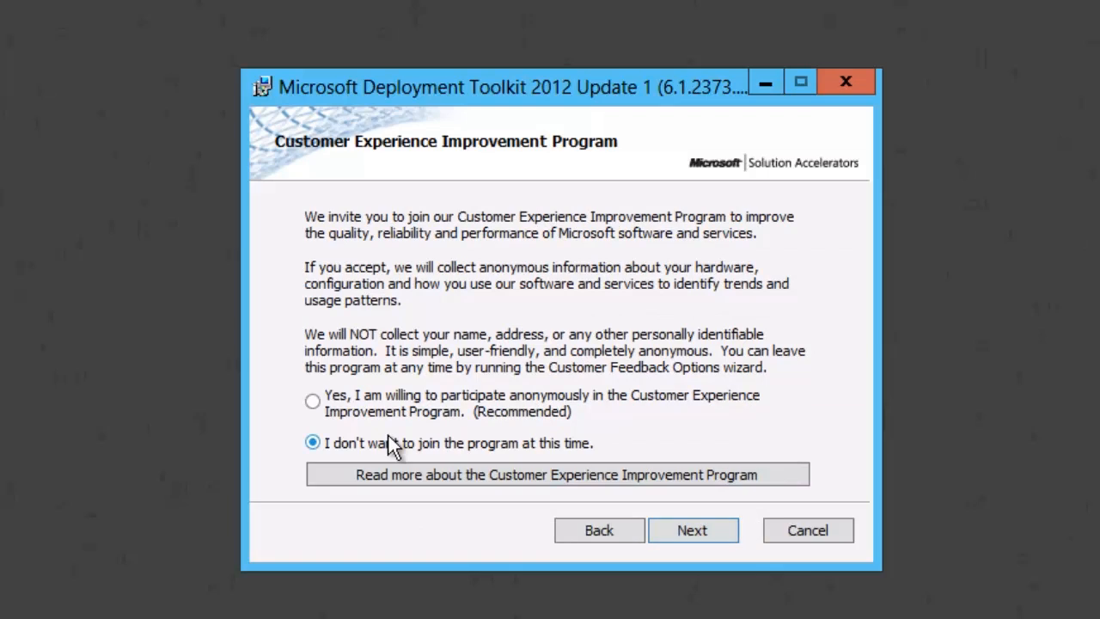
Decline the Customer Experience Improvement Program, install Microsoft Deployment Toolkit 2012 Update 1 and finish its setup.
{"action": "left_click", "coordinate": [685, 529]}
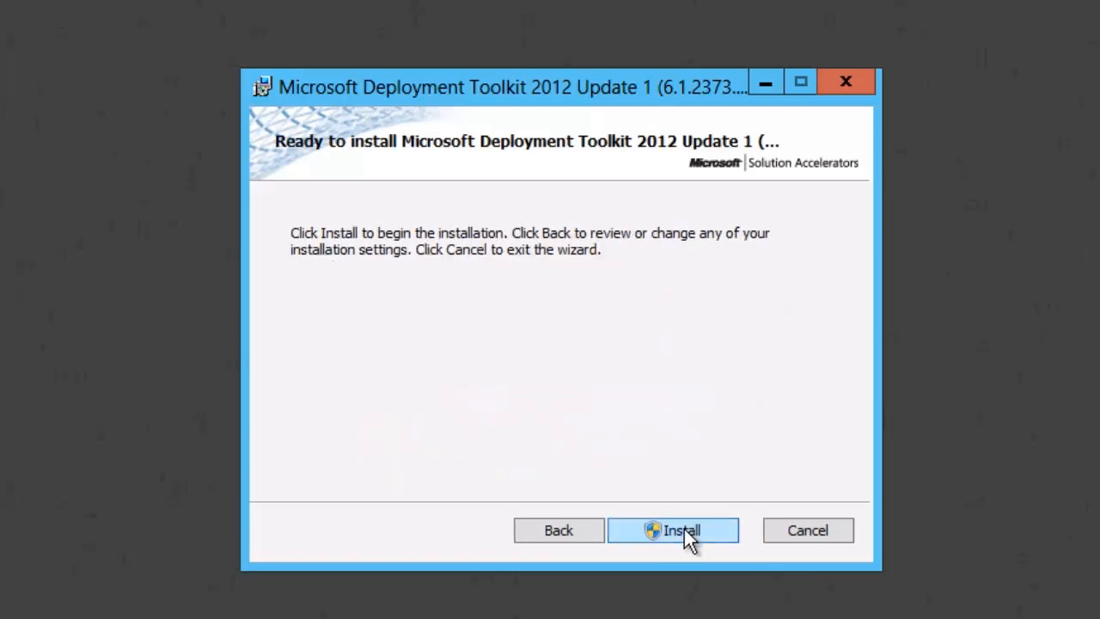
{"action": "left_click", "coordinate": [684, 528]}
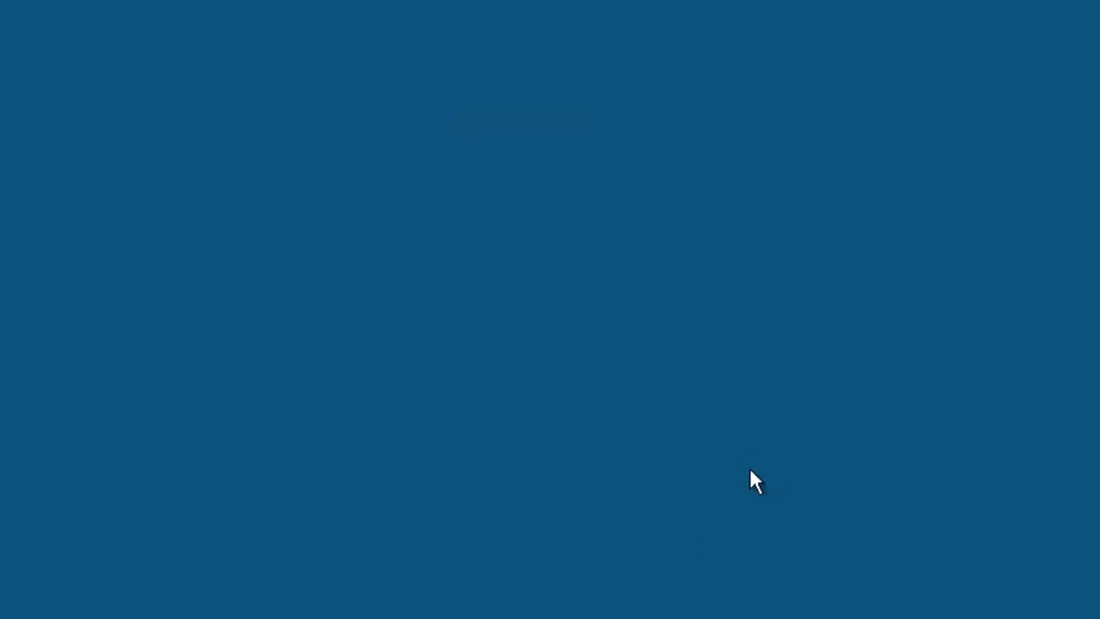
{"action": "left_click", "coordinate": [650, 382]}
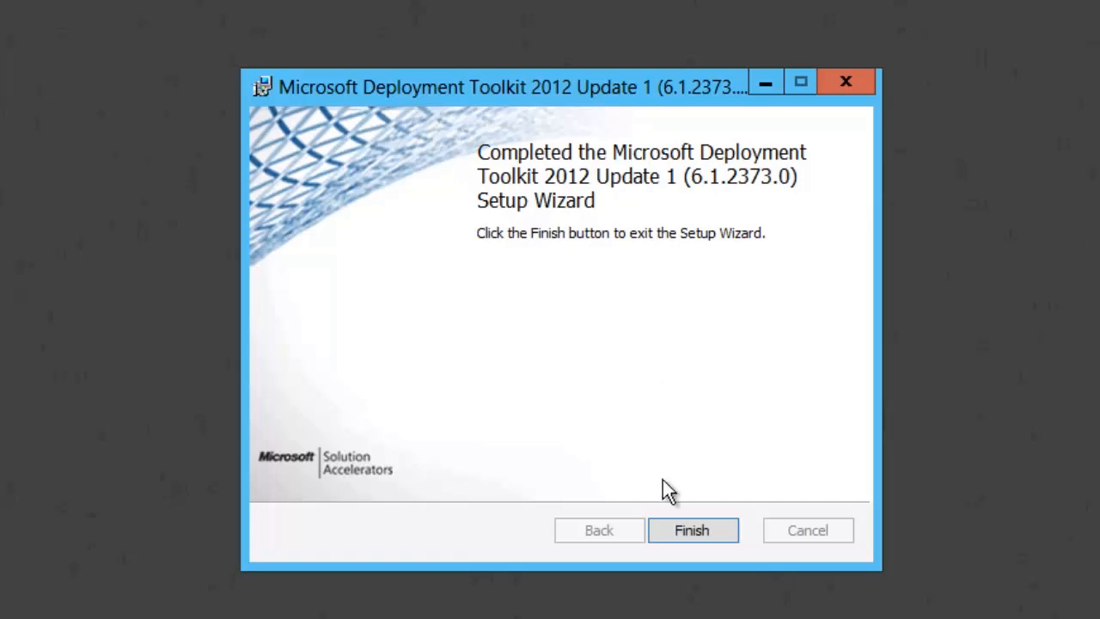
{"action": "left_click", "coordinate": [685, 529]}
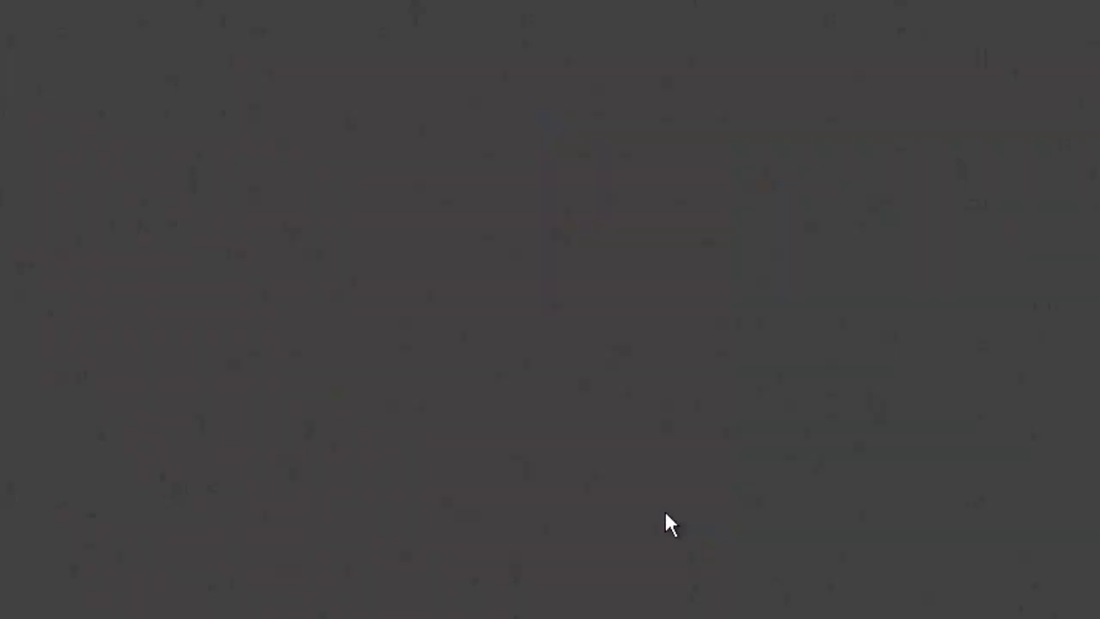
Run Configure ConfigMgr Integration to install the MDT console extensions for ConfigMgr 2012 and task sequence actions on site server W12CM12.cfgmgr.its, site code ITS.
{"action": "left_click", "coordinate": [5, 613]}
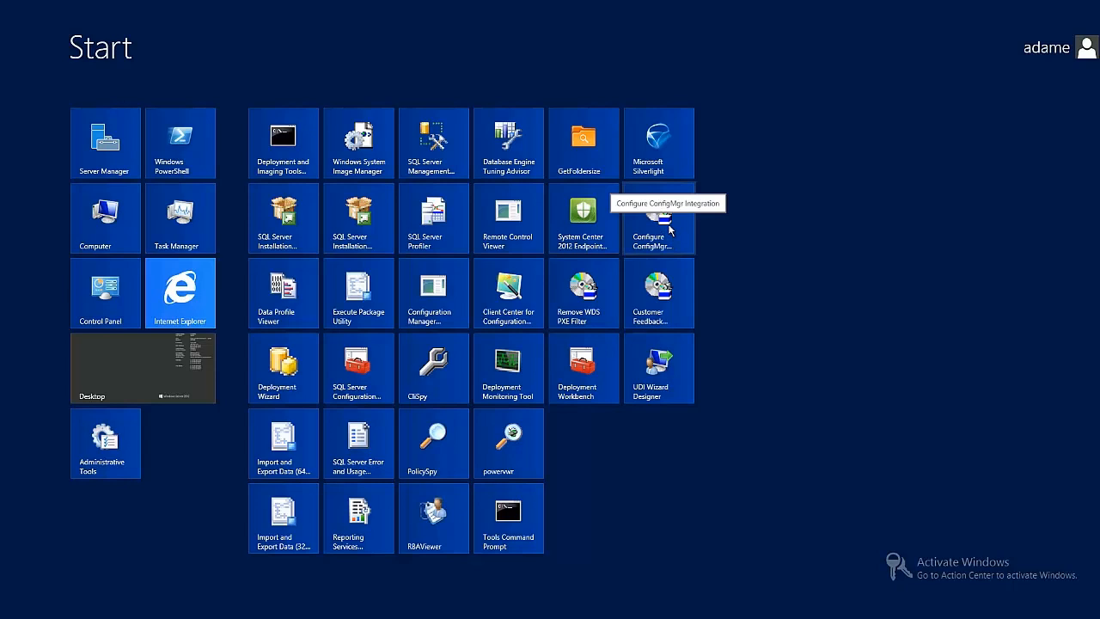
{"action": "left_click", "coordinate": [669, 226]}
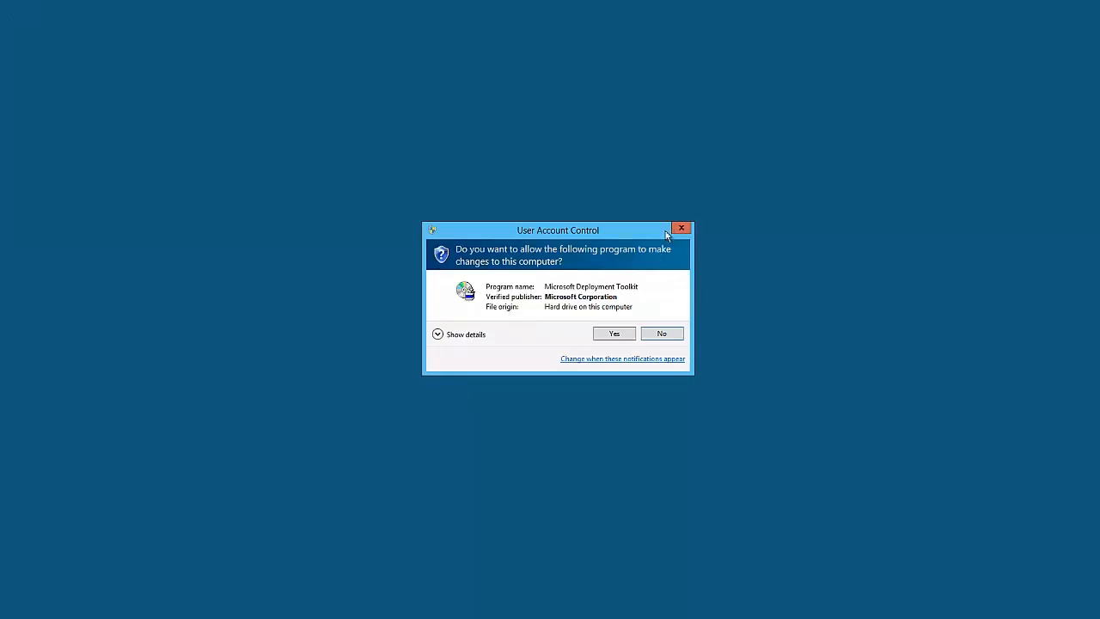
{"action": "left_click", "coordinate": [615, 333]}
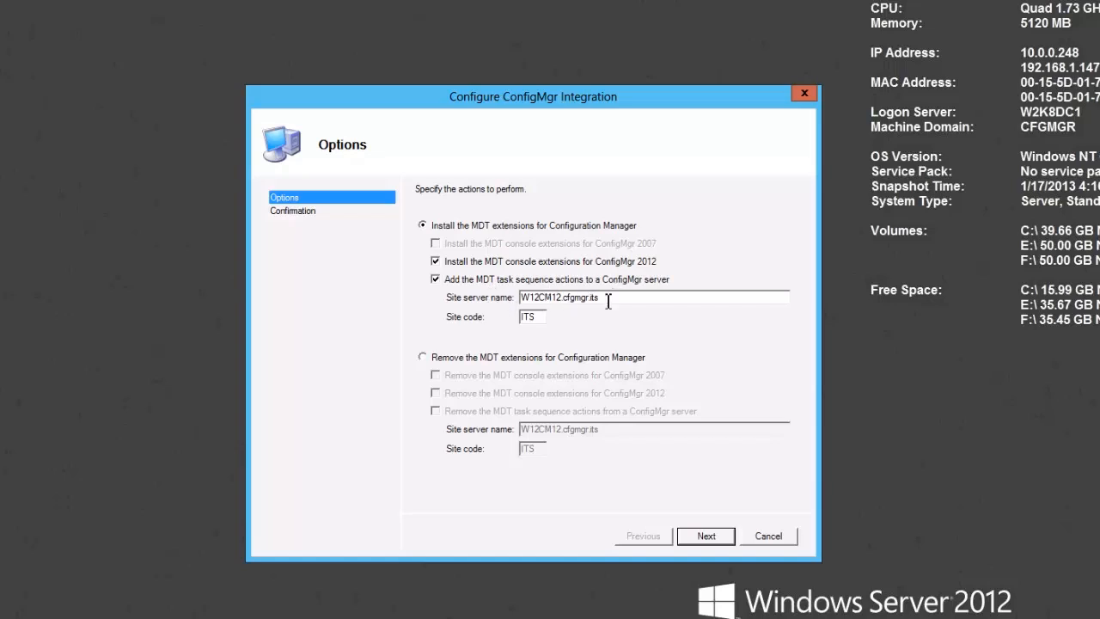
{"action": "left_click_drag", "start_coordinate": [608, 298], "coordinate": [512, 309]}
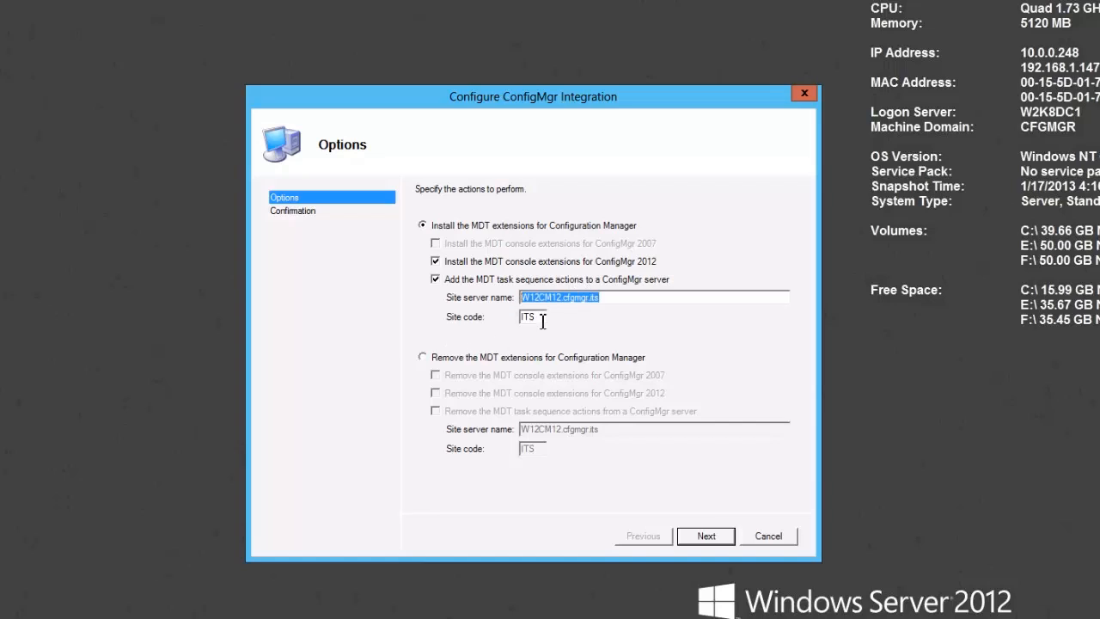
{"action": "left_click", "coordinate": [705, 536]}
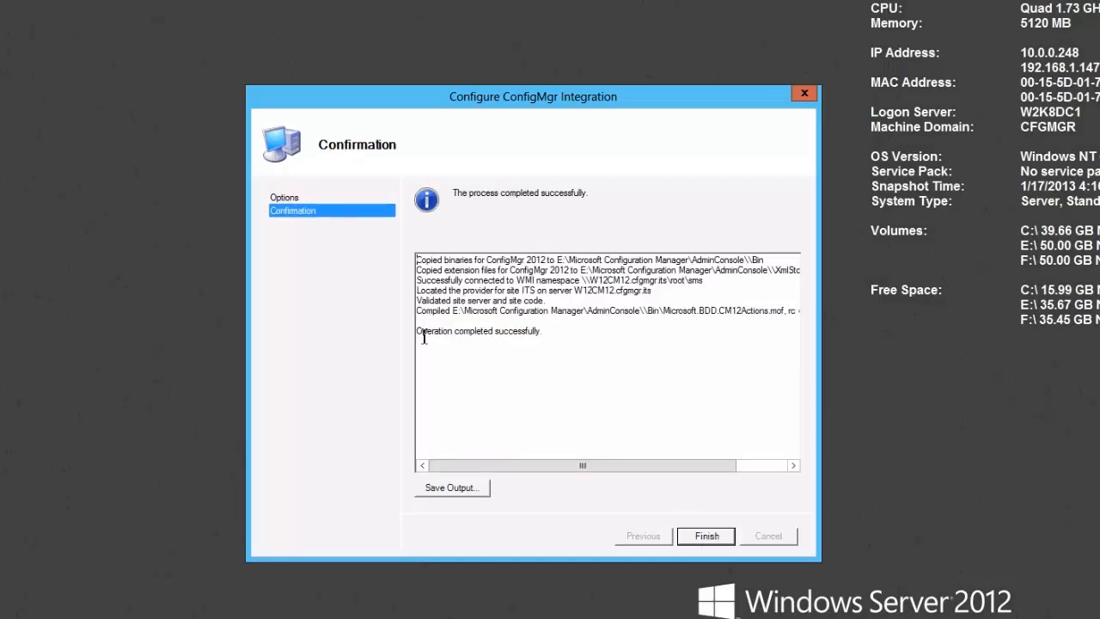
{"action": "left_click_drag", "start_coordinate": [421, 336], "coordinate": [537, 341]}
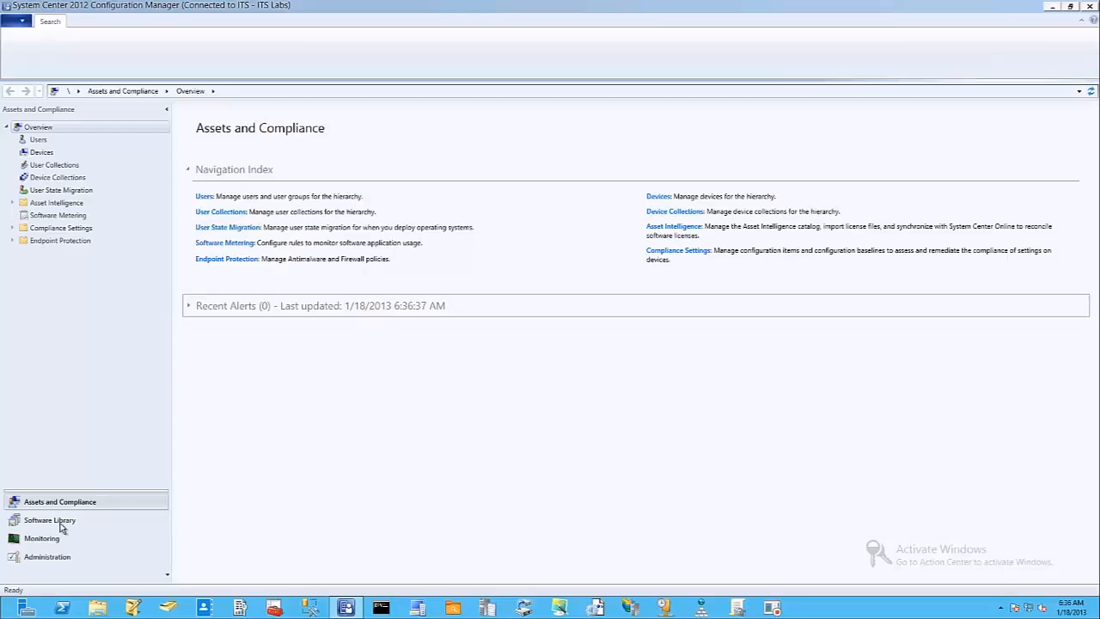
Switch to Configuration Manager and start an MDT task sequence in the Software Library's Task Sequences, using the Client Task Sequence template.
{"action": "left_click", "coordinate": [52, 519]}
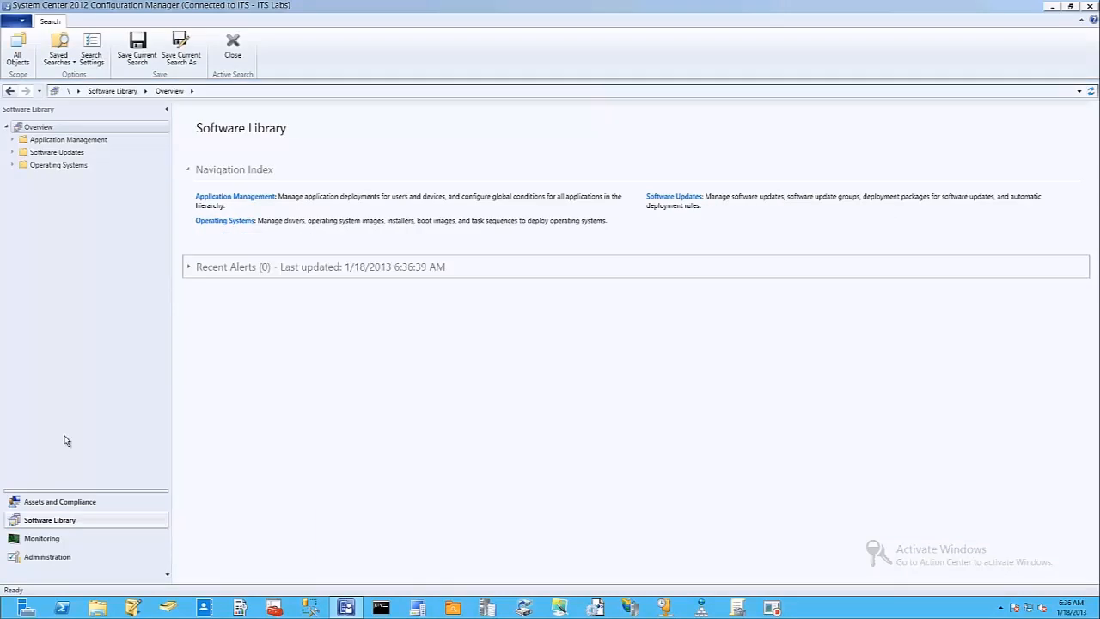
{"action": "left_click", "coordinate": [12, 165]}
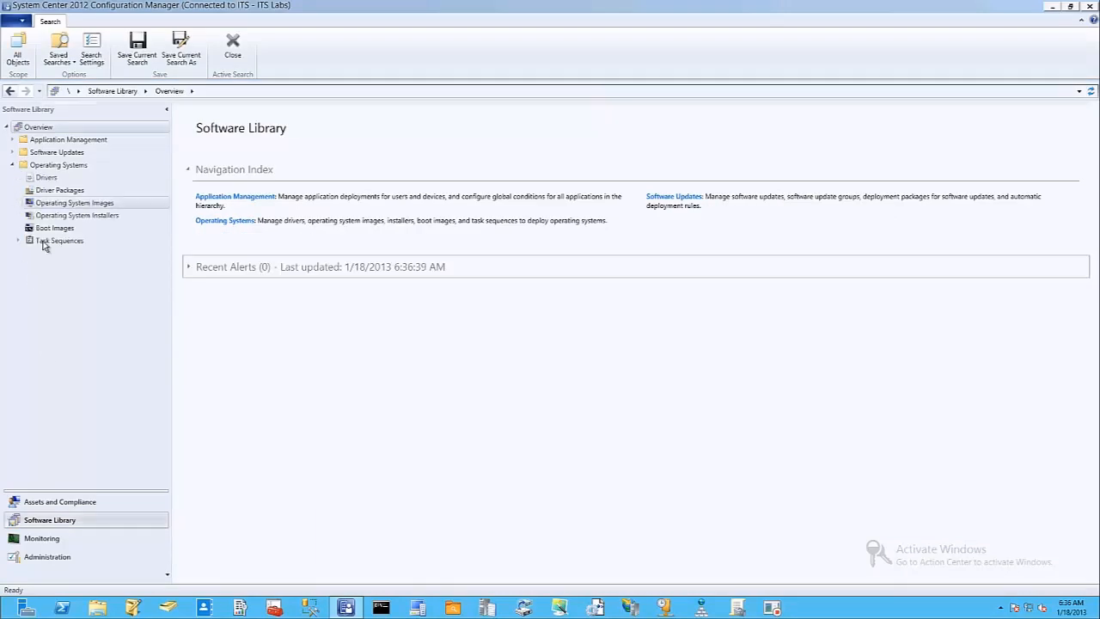
{"action": "left_click", "coordinate": [50, 242]}
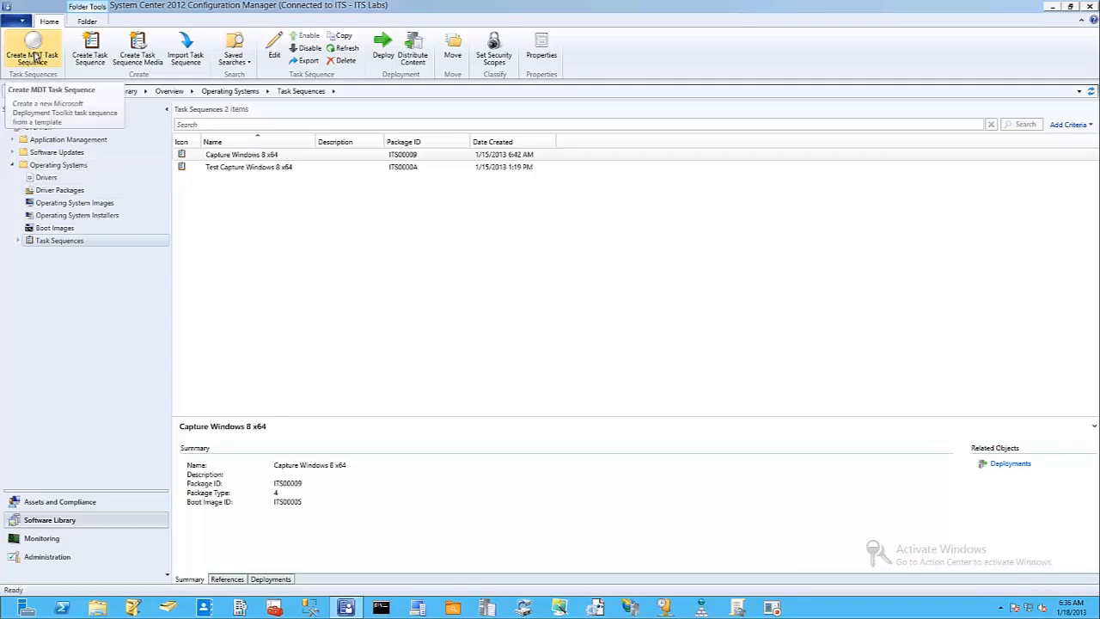
{"action": "left_click", "coordinate": [34, 57]}
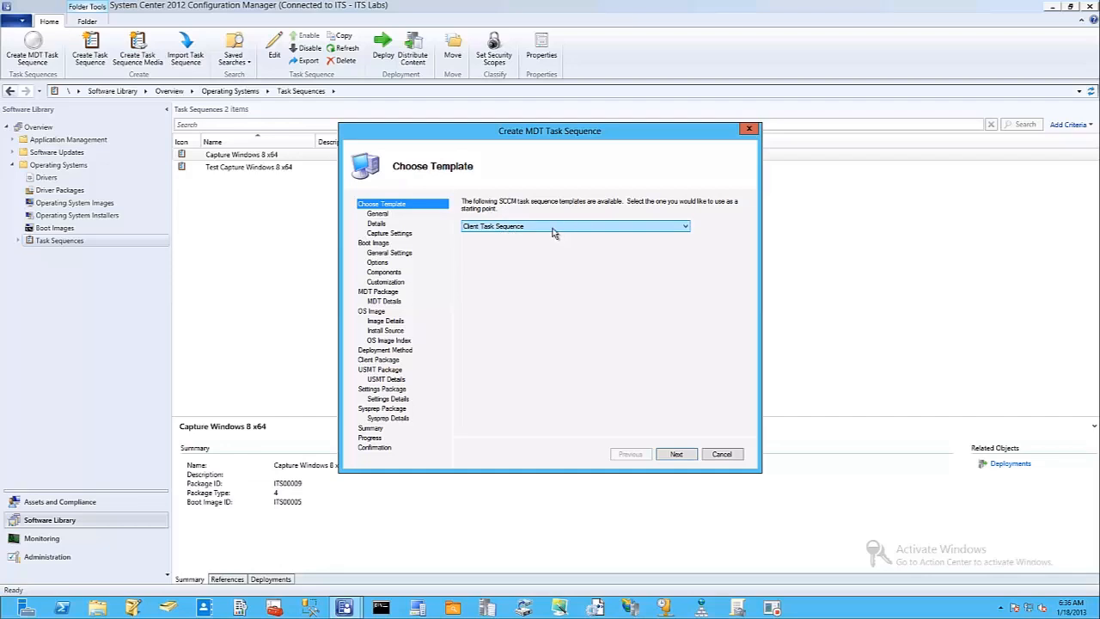
{"action": "left_click", "coordinate": [676, 453]}
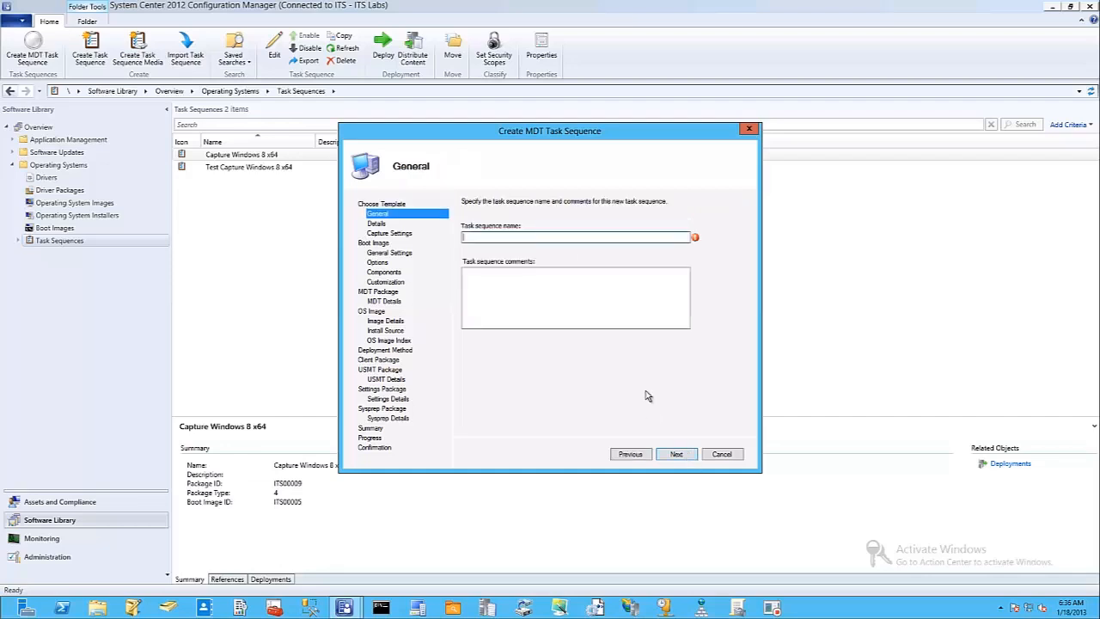
Name the task sequence "Windows 8 x64 UDI" and leave its comments empty.
{"action": "type", "text": "Windows 8"}
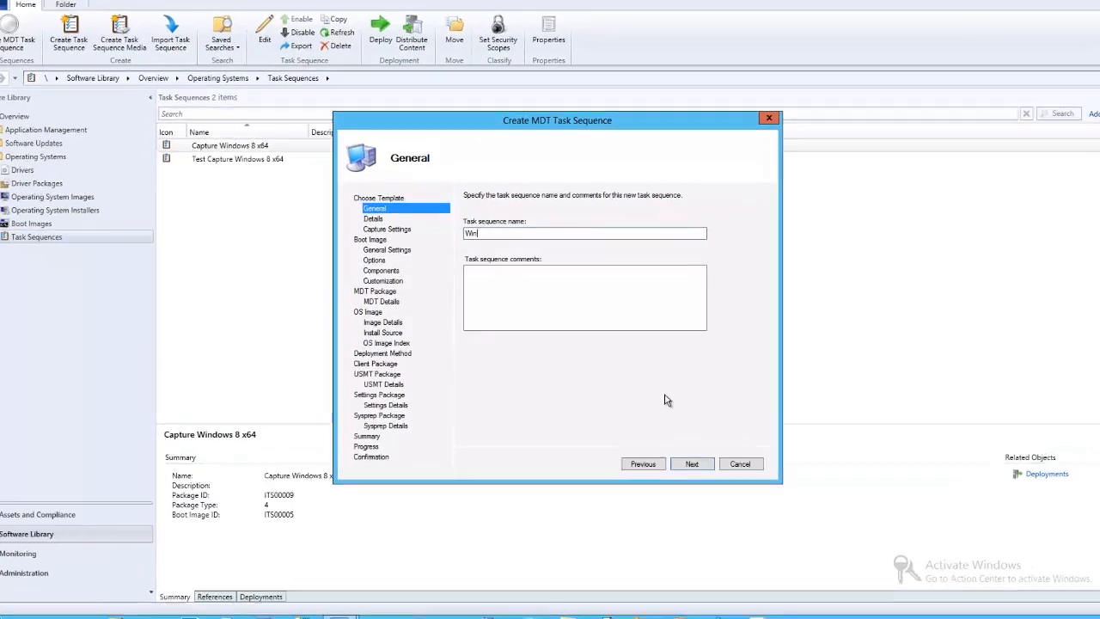
{"action": "type", "text": " x64 U"}
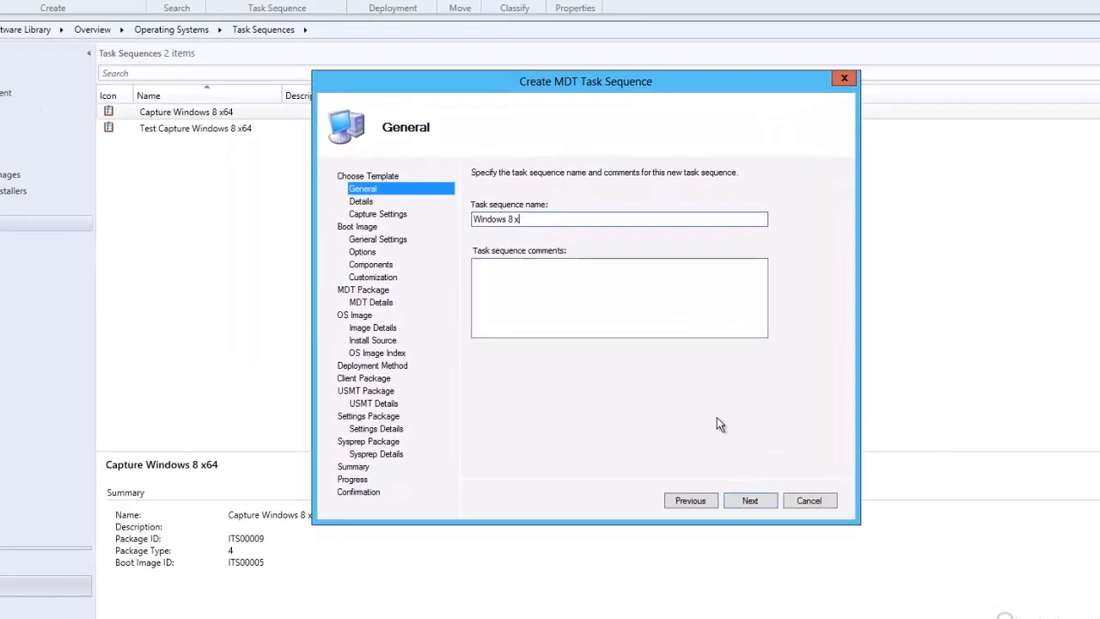
{"action": "type", "text": "DI"}
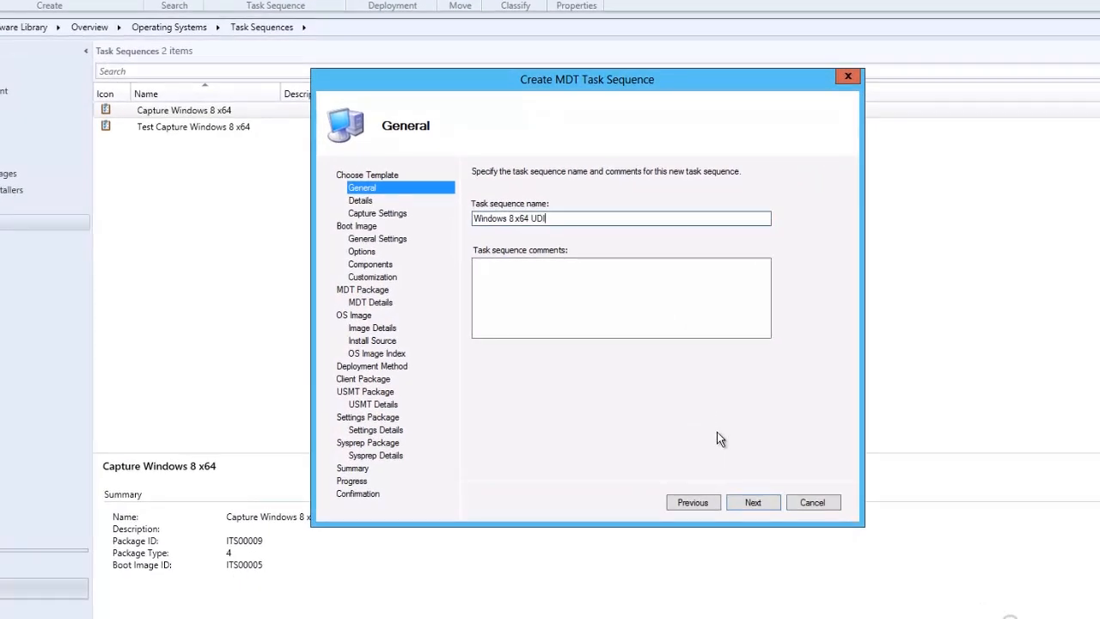
{"action": "left_click", "coordinate": [751, 502]}
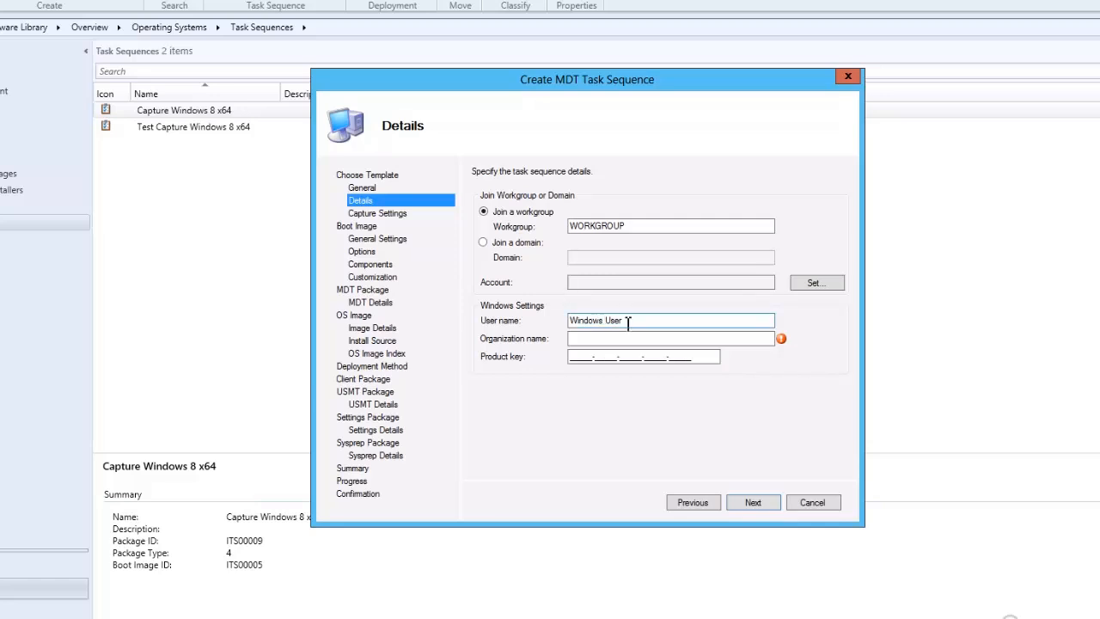
Set the Windows user name to ITSUser and the organization name to ITSLabs, keeping the WORKGROUP workgroup and no product key.
{"action": "left_click_drag", "start_coordinate": [631, 320], "coordinate": [481, 320]}
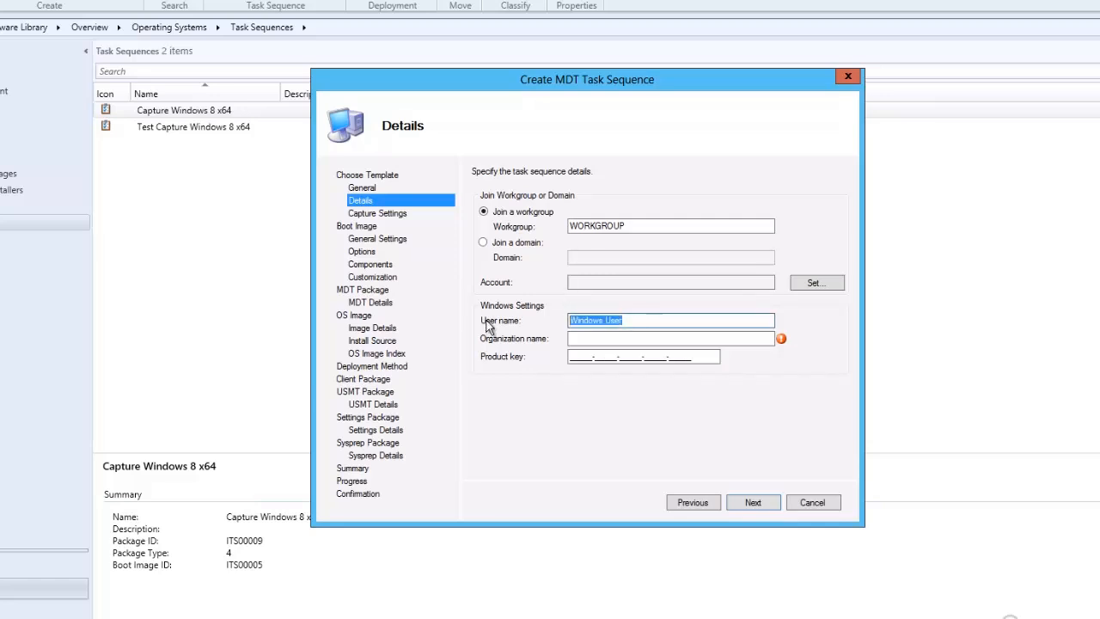
{"action": "type", "text": "ITSL"}
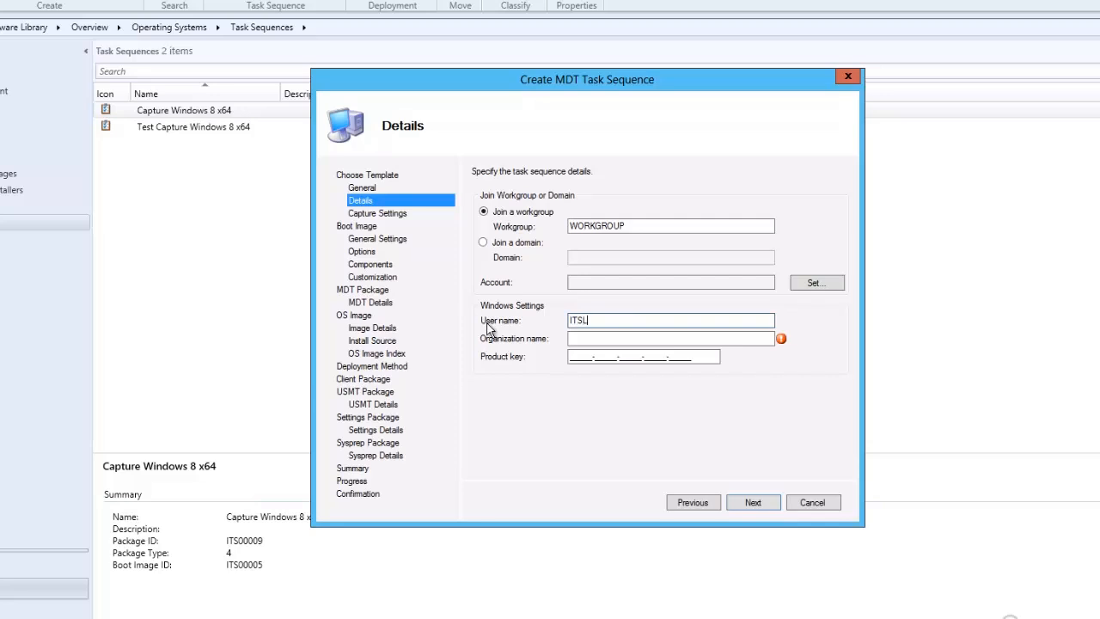
{"action": "key", "text": "BackSpace"}
{"action": "type", "text": "SUser"}
{"action": "key", "text": "Tab"}
{"action": "type", "text": "ITSLabs"}
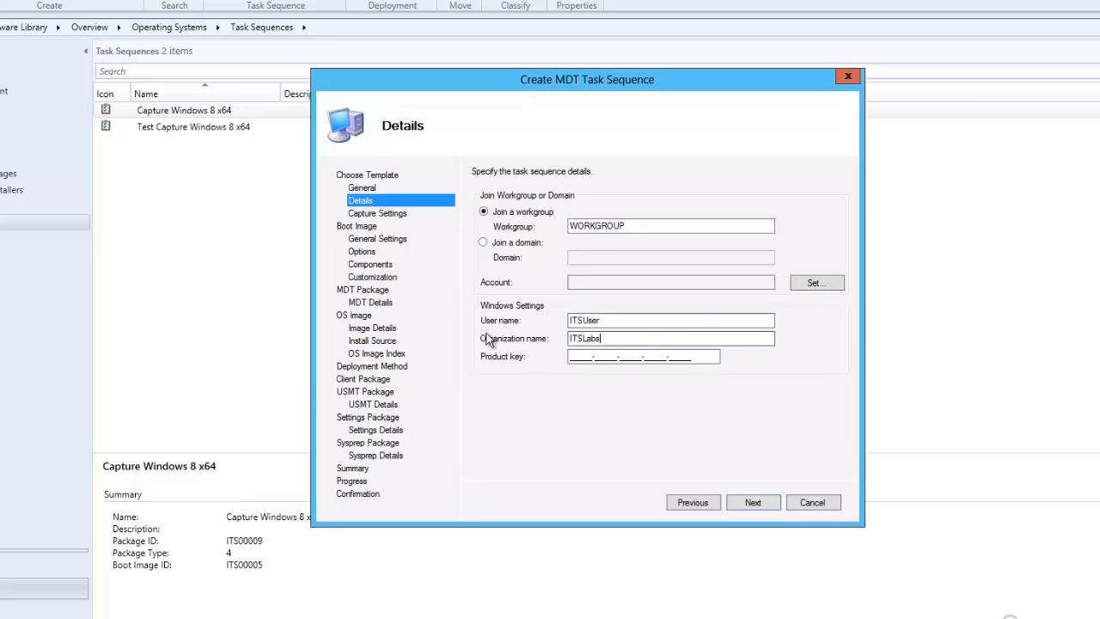
{"action": "left_click", "coordinate": [748, 502]}
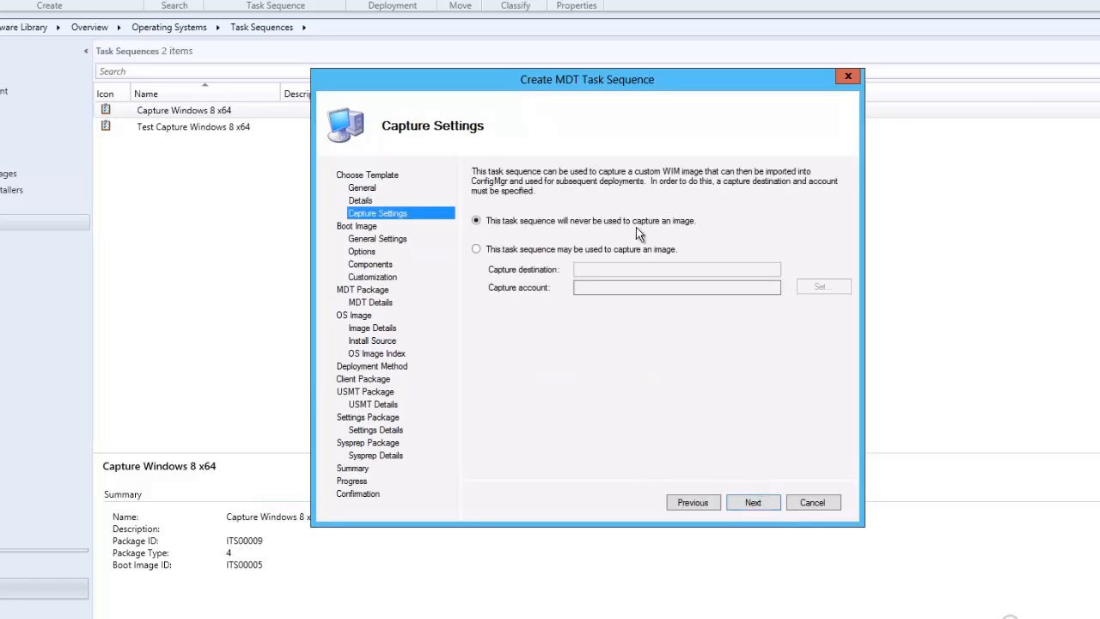
Keep the task sequence from ever capturing an image and assign the existing x64 boot image package.
{"action": "left_click", "coordinate": [757, 504]}
{"action": "left_click", "coordinate": [824, 218]}
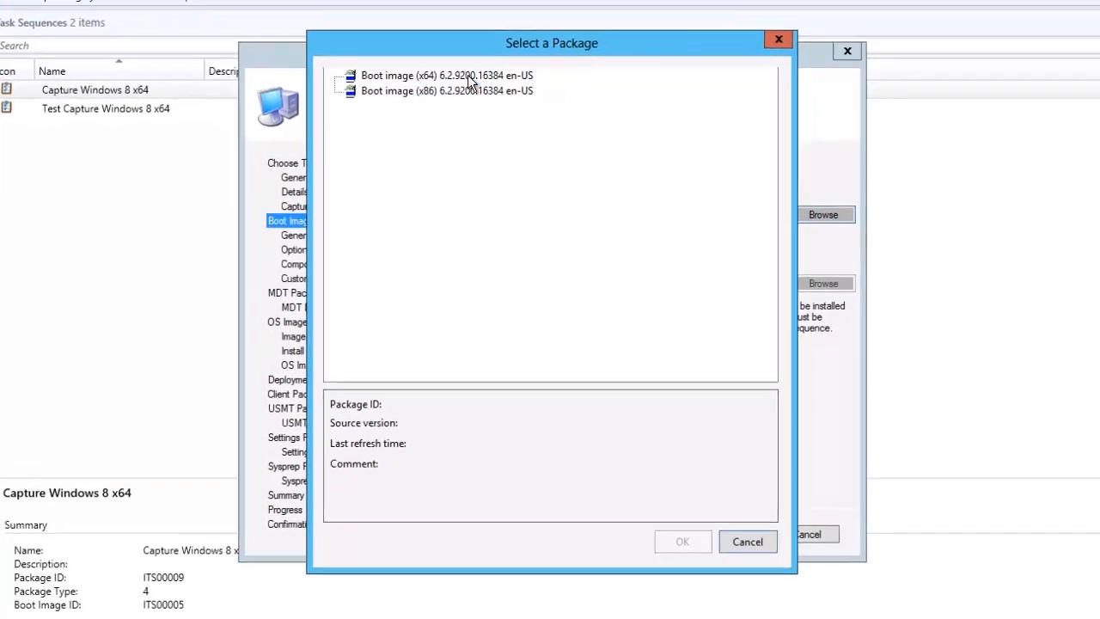
{"action": "left_click", "coordinate": [469, 76]}
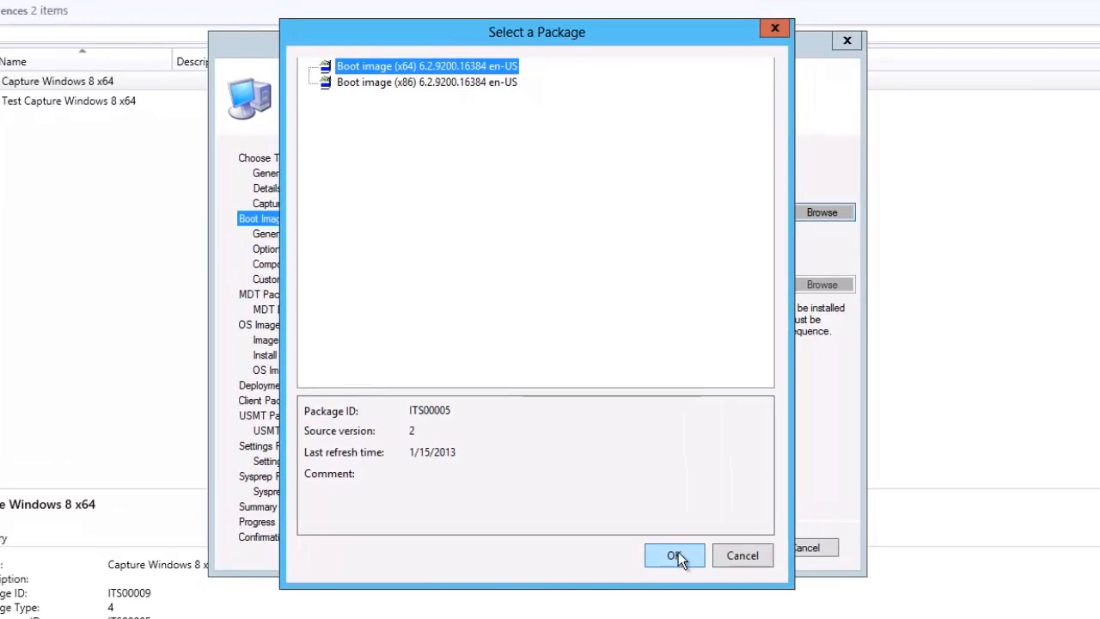
{"action": "left_click", "coordinate": [678, 552]}
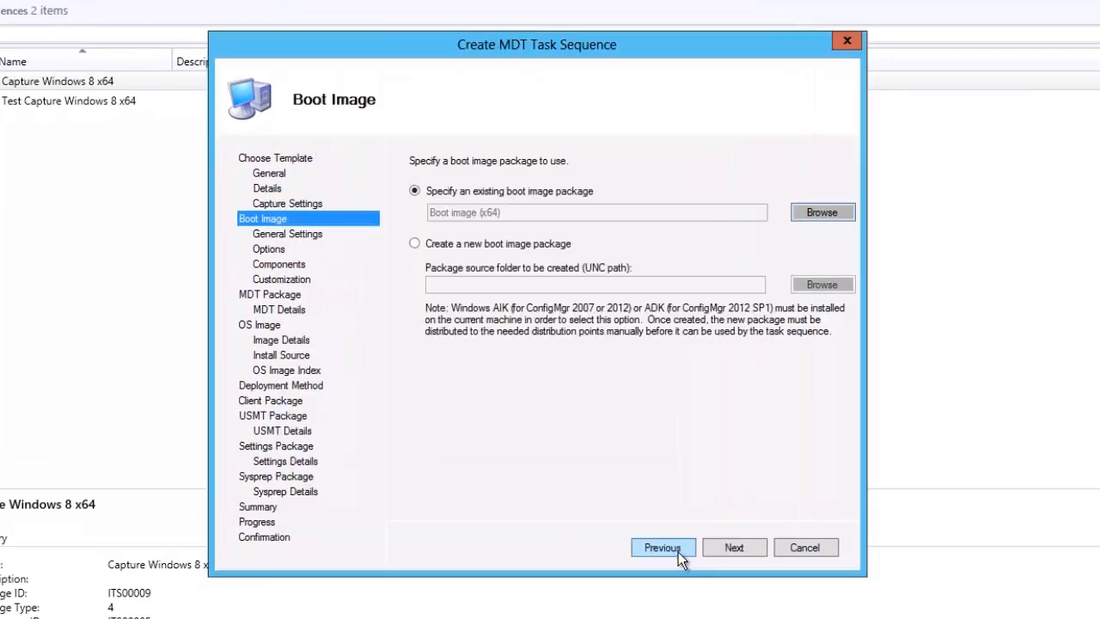
{"action": "left_click", "coordinate": [732, 547]}
Create a new Microsoft Deployment Toolkit Files package with source folder \\w12cm12\PackageSource\OSD\MDT\UDI Task 1\Toolkit Files Package\.
{"action": "left_click", "coordinate": [467, 252]}
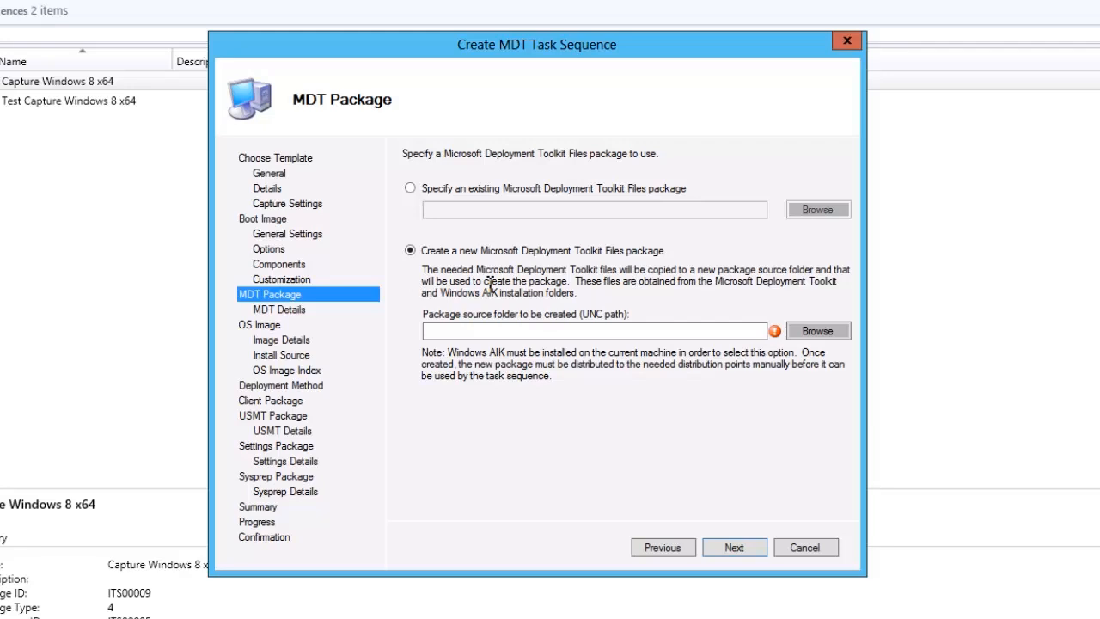
{"action": "left_click", "coordinate": [745, 333]}
{"action": "type", "text": "\\\\w"}
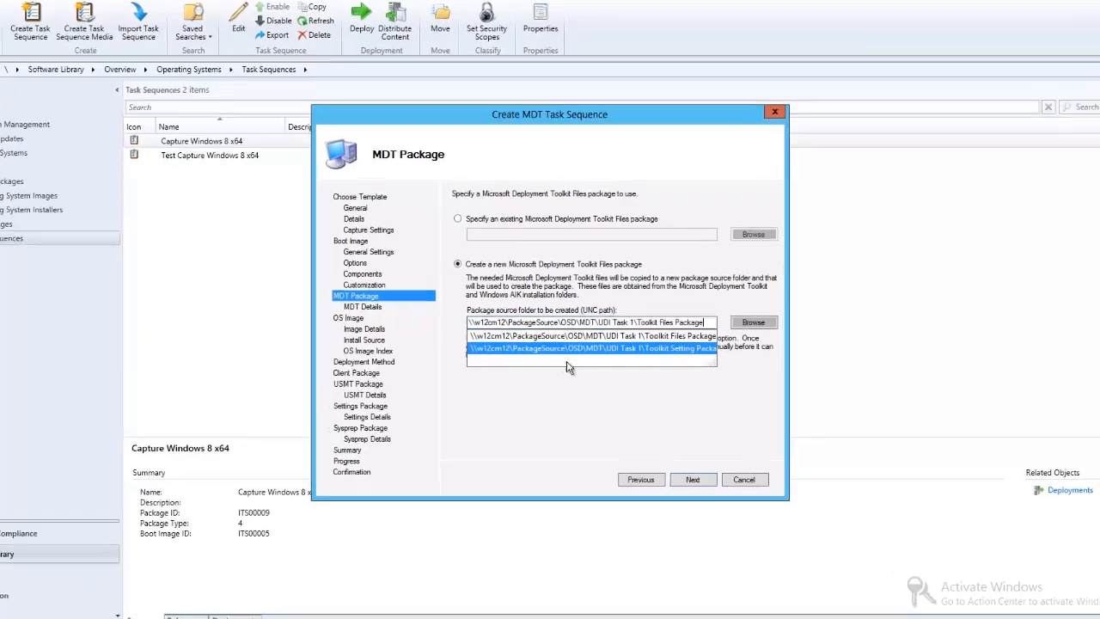
{"action": "type", "text": "\\"}
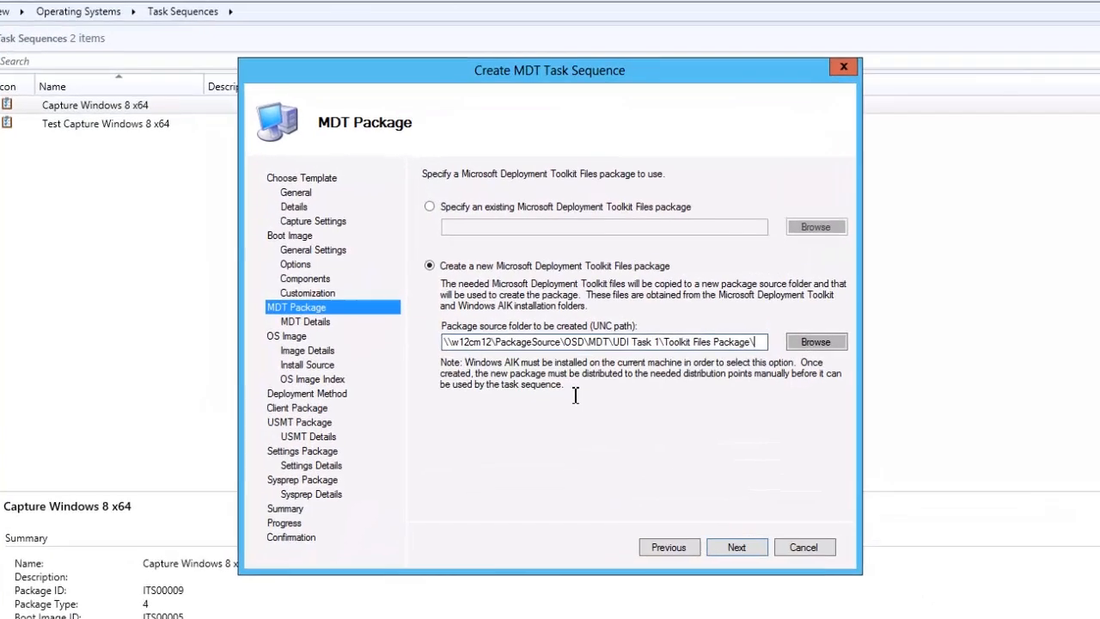
{"action": "left_click", "coordinate": [729, 551]}
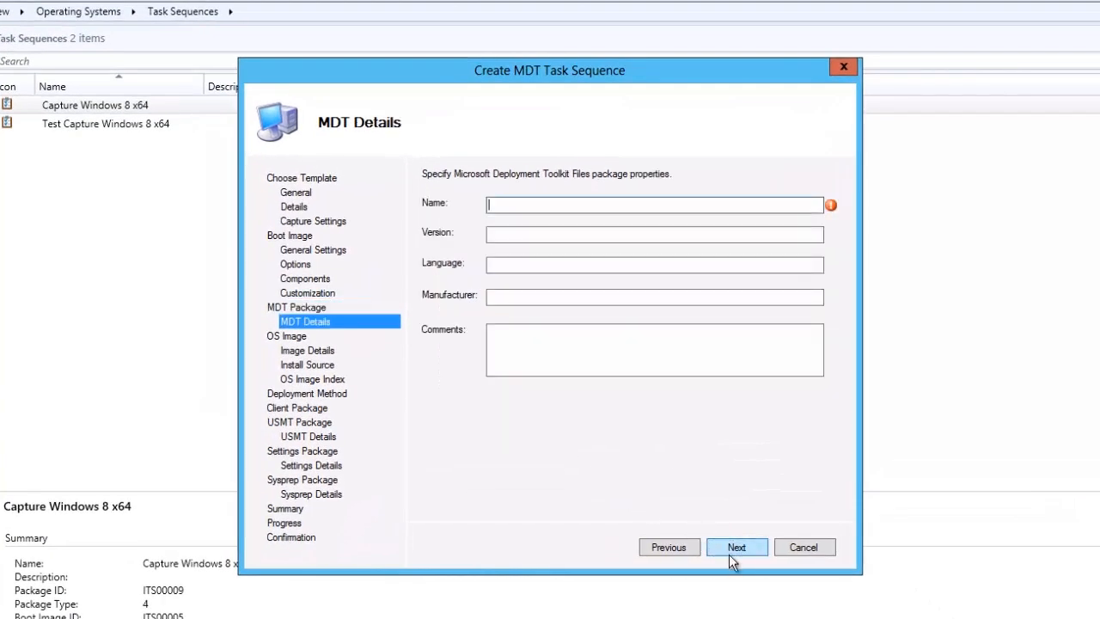
Name the toolkit files package "Windows 8 UDI Files Package" and leave its other properties blank.
{"action": "type", "text": "Windows 8 UDI Files Package"}
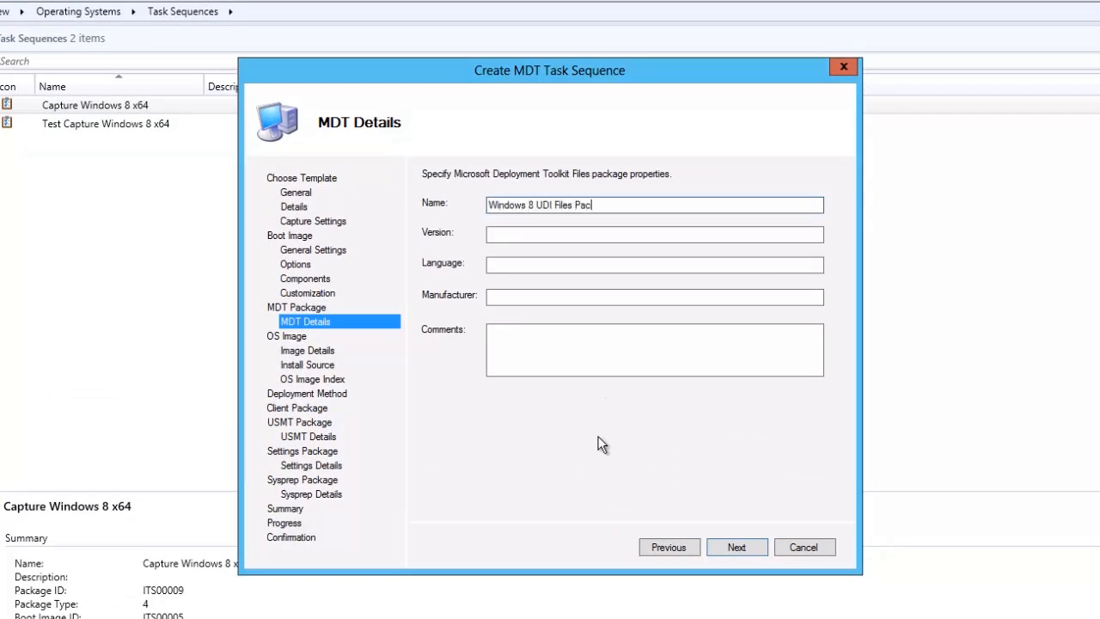
{"action": "key", "text": "Return"}
Use the existing "Windows 8 Enterprise GM x64 en-US" operating system image and deploy image index 2.
{"action": "left_click", "coordinate": [787, 241]}
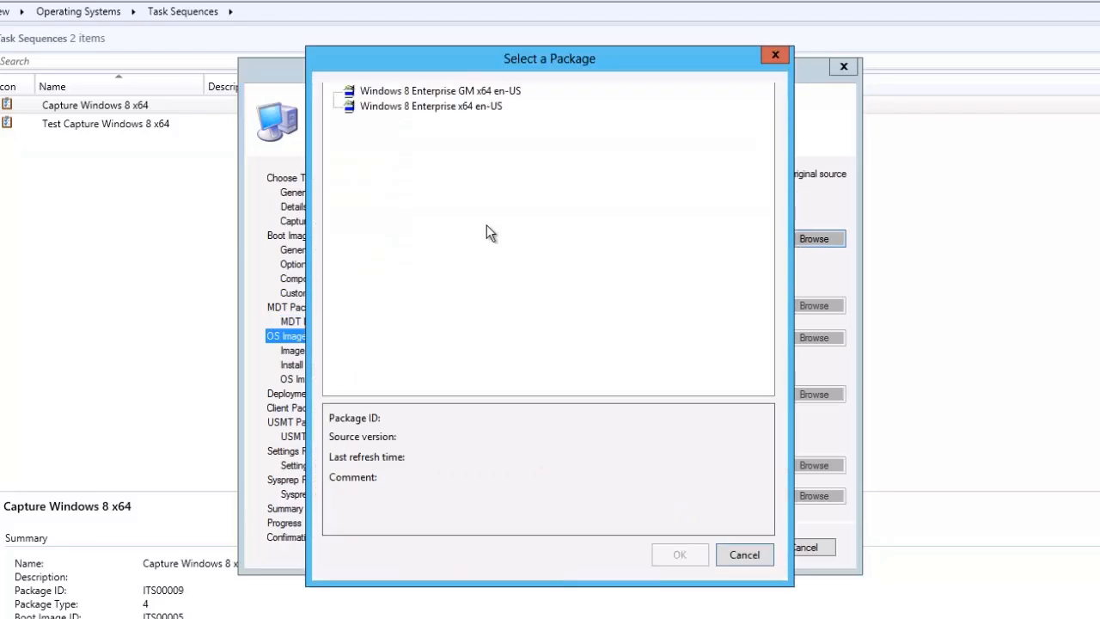
{"action": "left_click", "coordinate": [442, 92]}
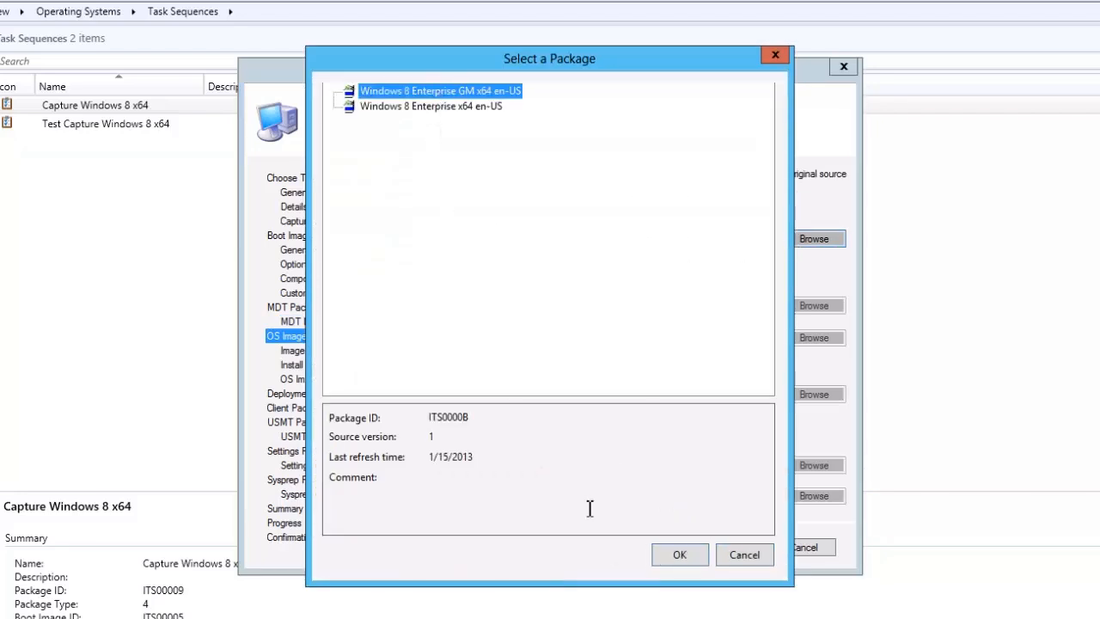
{"action": "left_click", "coordinate": [661, 552]}
{"action": "left_click", "coordinate": [612, 235]}
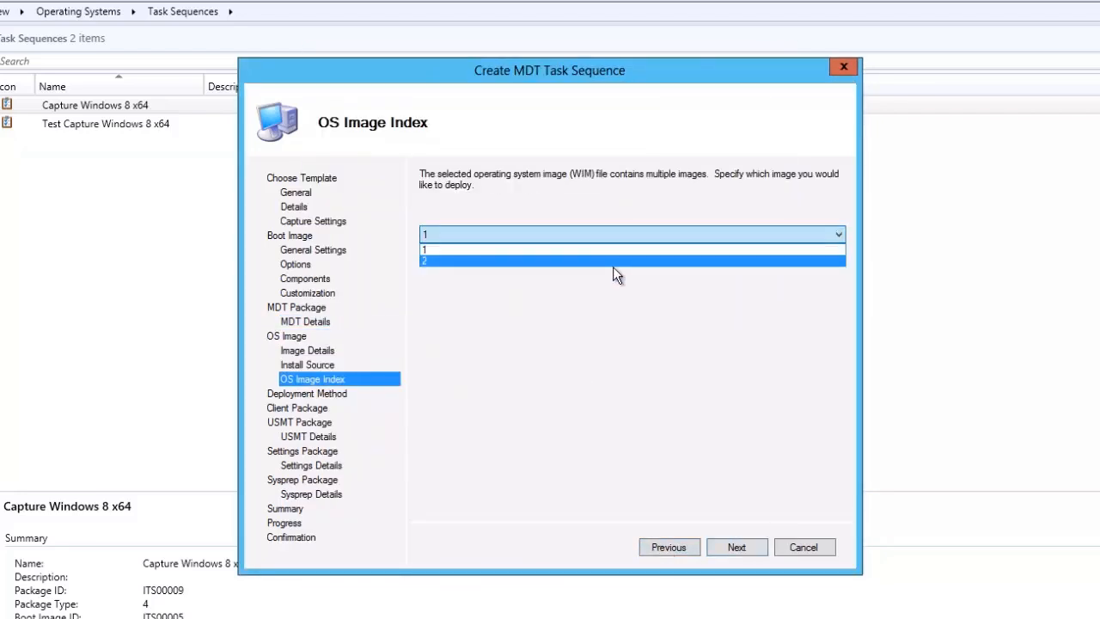
{"action": "left_click", "coordinate": [612, 261]}
{"action": "left_click", "coordinate": [731, 547]}
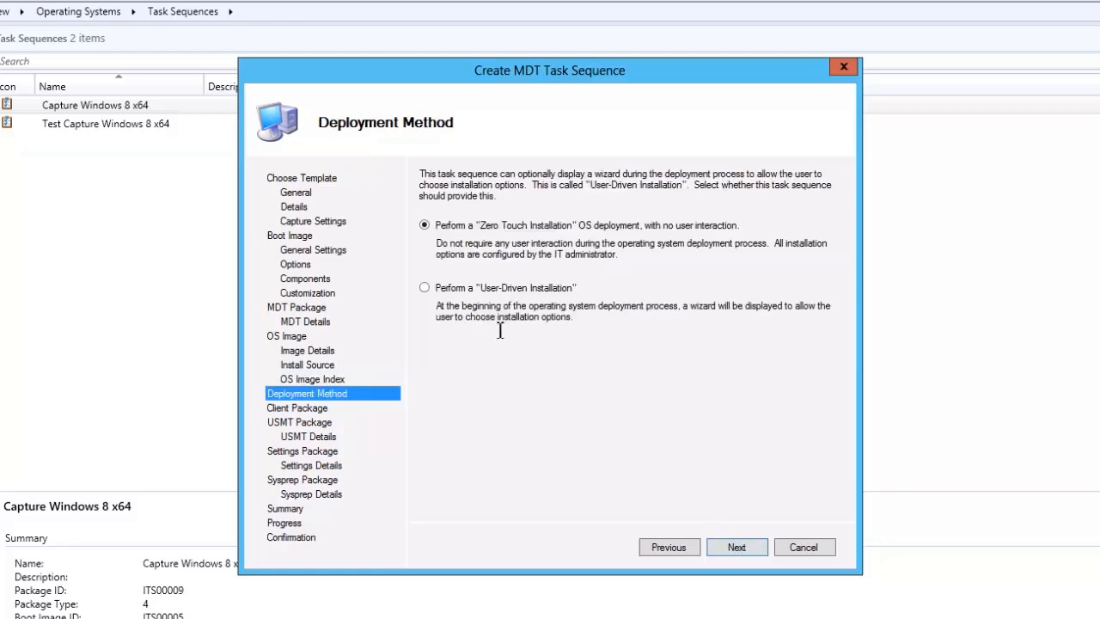
Choose a User-Driven Installation as the deployment method and assign the existing Configuration Manager Client Package.
{"action": "left_click", "coordinate": [479, 289]}
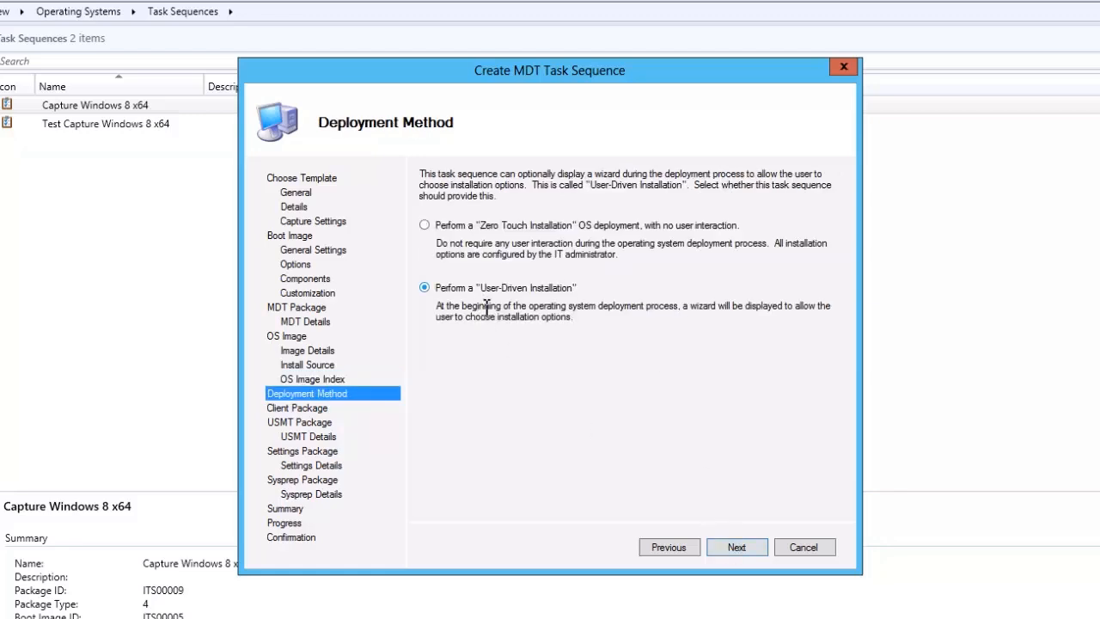
{"action": "left_click", "coordinate": [736, 547]}
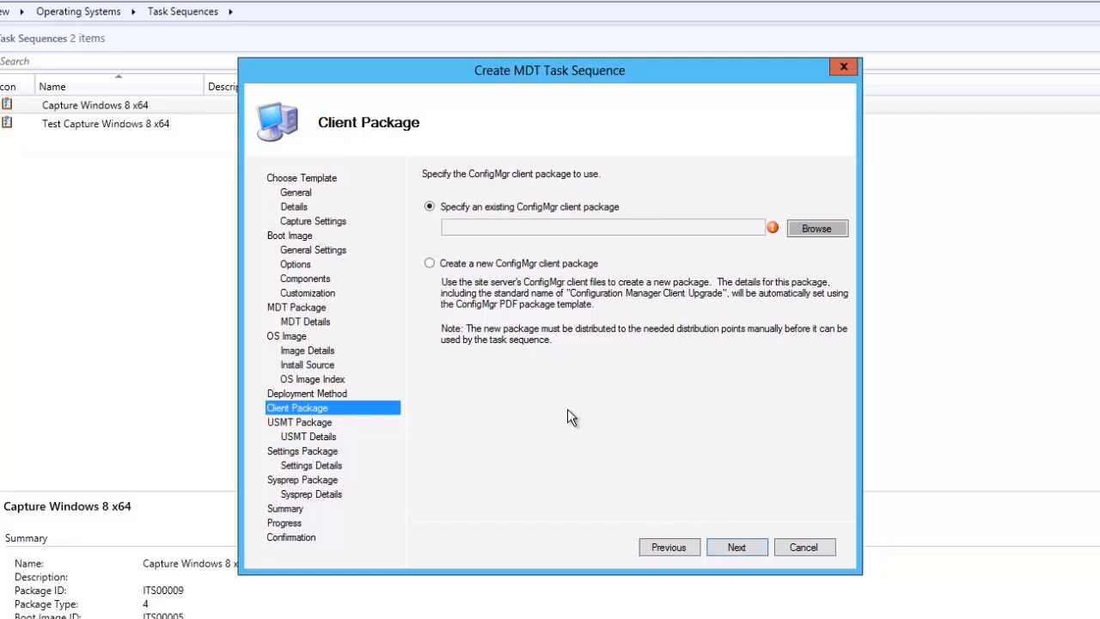
{"action": "left_click", "coordinate": [815, 226]}
{"action": "left_click", "coordinate": [553, 105]}
{"action": "left_click", "coordinate": [672, 549]}
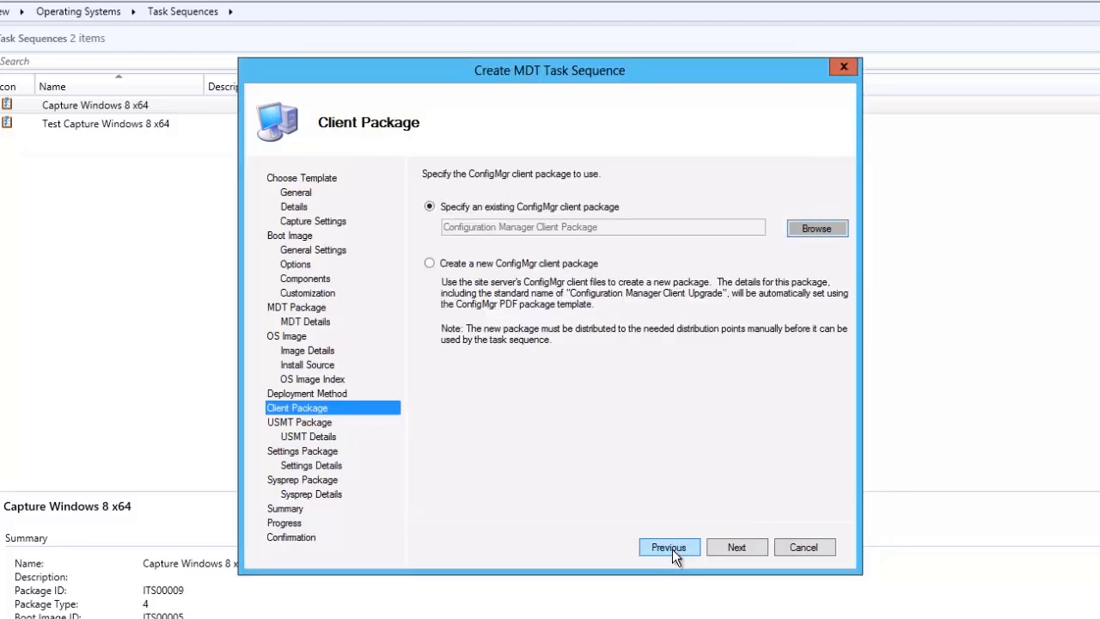
{"action": "left_click", "coordinate": [740, 547]}
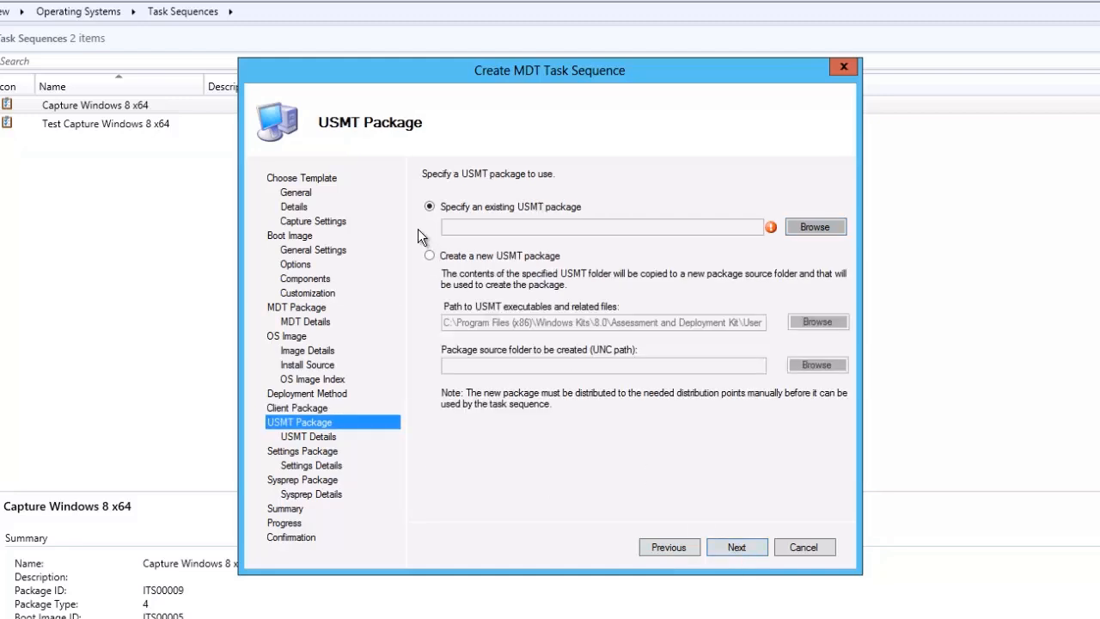
Assign the existing "User State Migration Tool for Windows 8" package as the USMT package.
{"action": "left_click", "coordinate": [805, 228]}
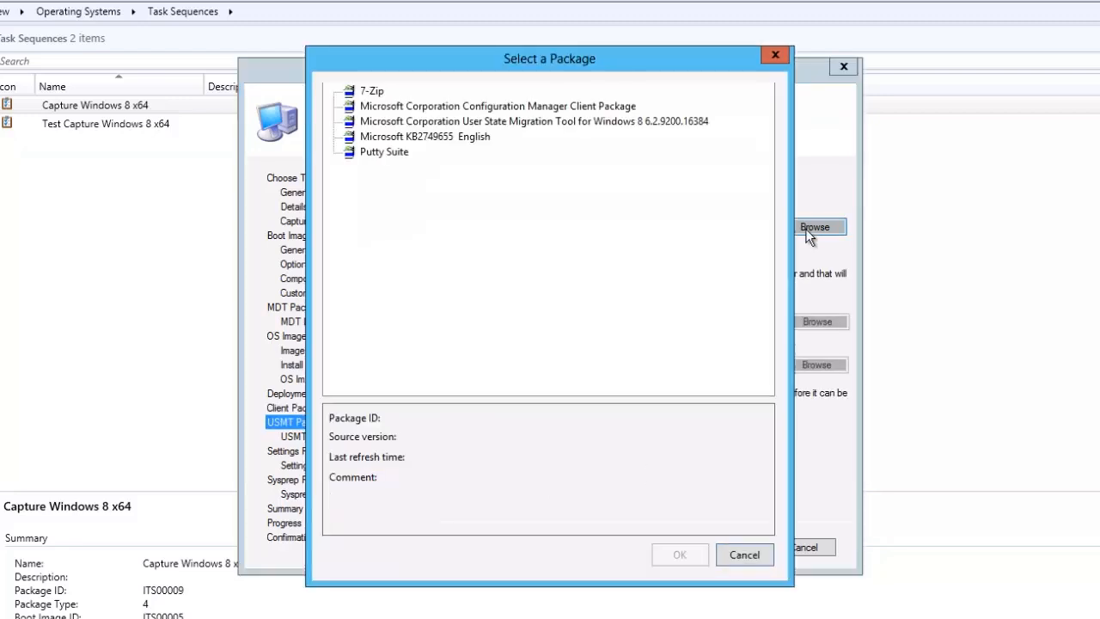
{"action": "left_click", "coordinate": [534, 123]}
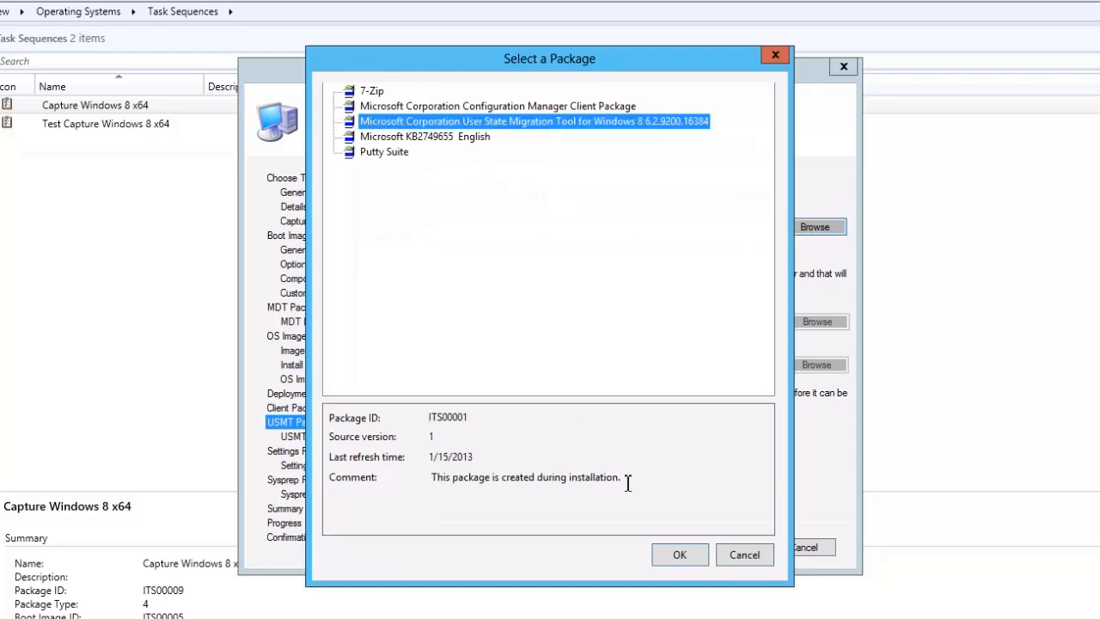
{"action": "left_click", "coordinate": [670, 552]}
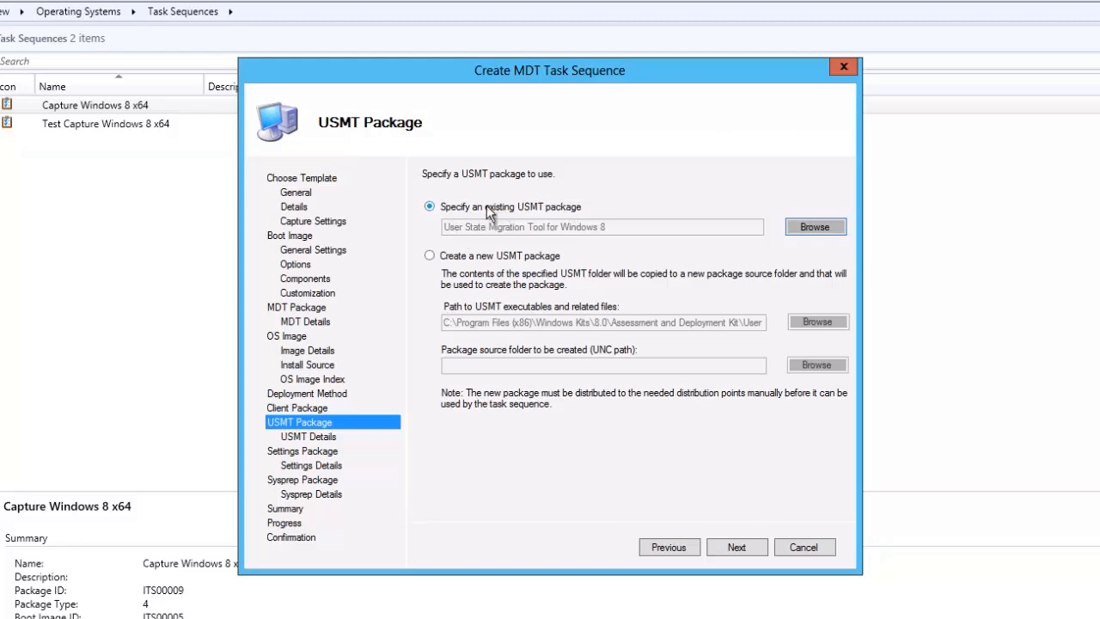
{"action": "left_click", "coordinate": [737, 548]}
Create a new settings package with its source folder under \\w12cm12\PackageSource\OSD.
{"action": "left_click", "coordinate": [486, 276]}
{"action": "left_click", "coordinate": [490, 314]}
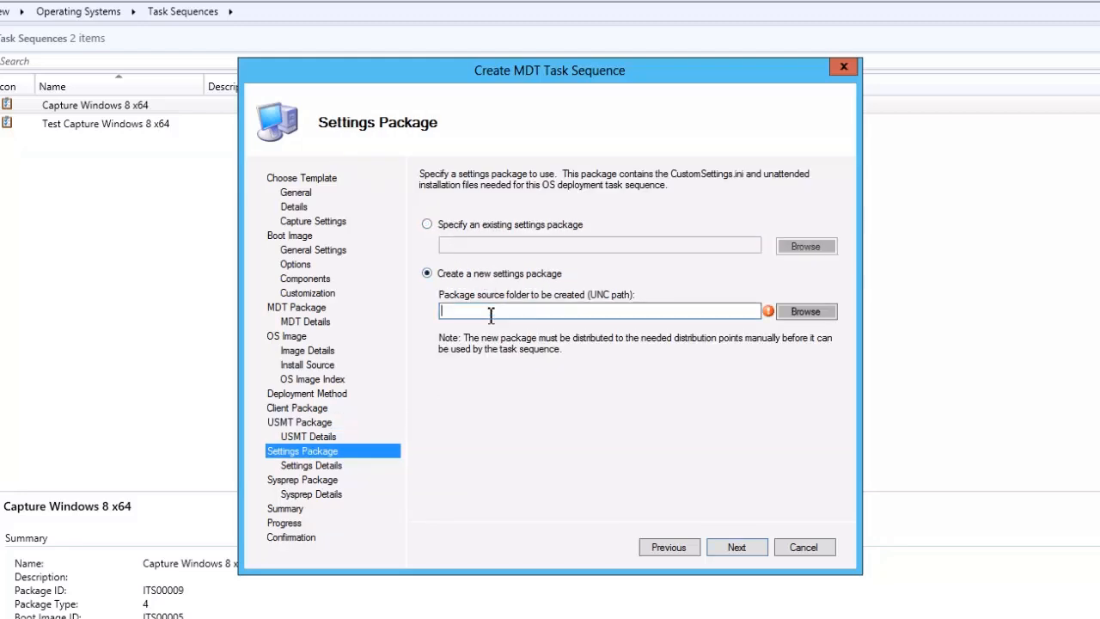
{"action": "type", "text": "\\w12cm12\\"}
{"action": "type", "text": "pac"}
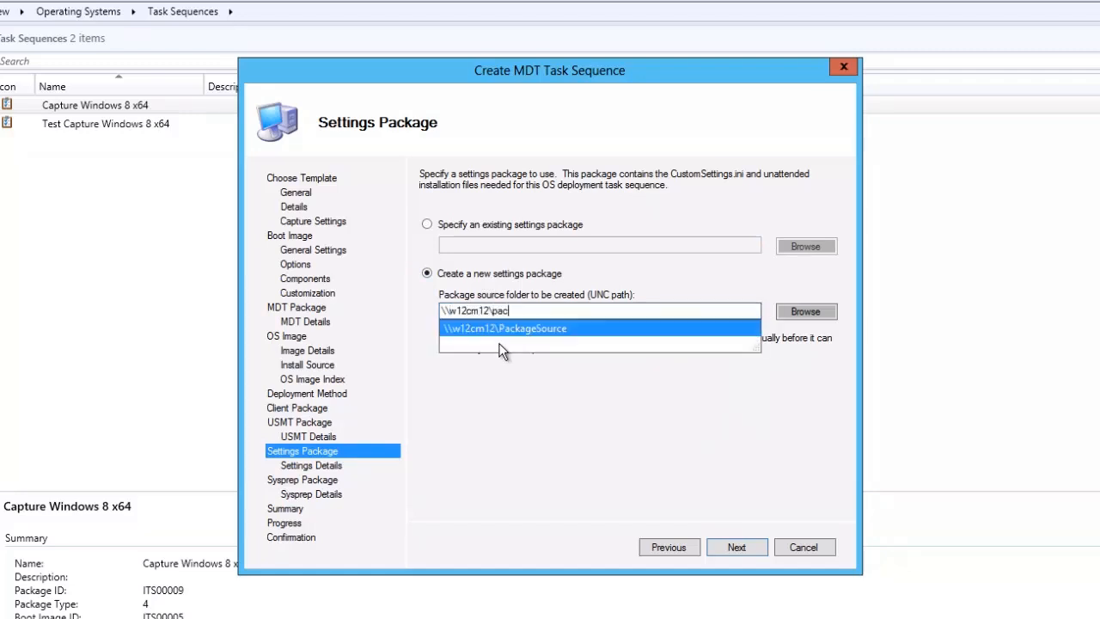
{"action": "key", "text": "Down"}
{"action": "type", "text": "\\"}
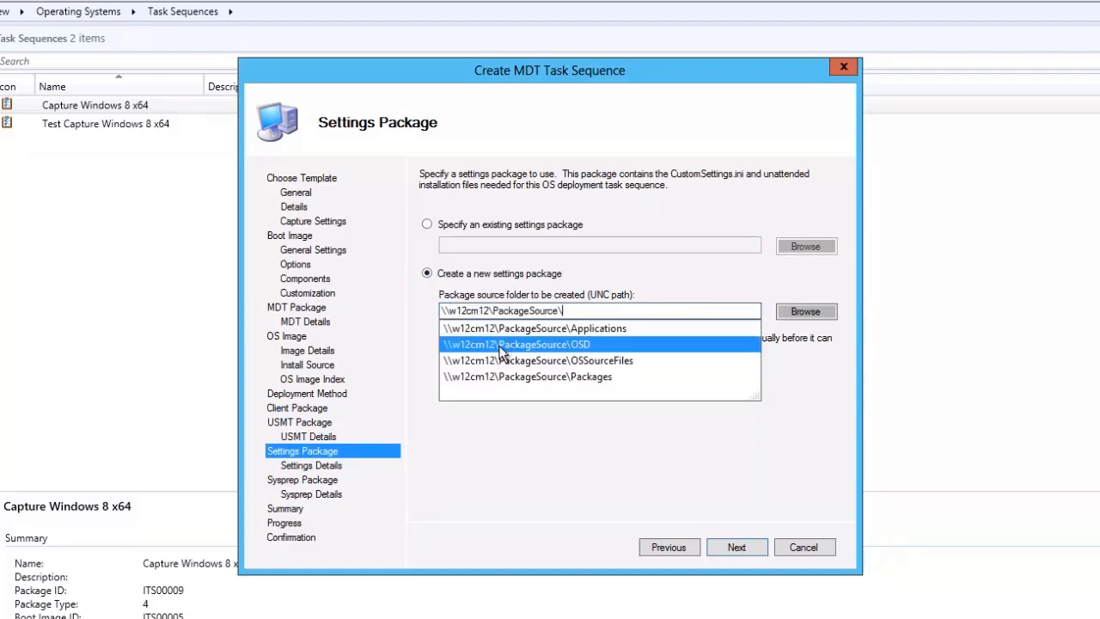
{"action": "left_click", "coordinate": [501, 346]}
{"action": "left_click", "coordinate": [728, 548]}
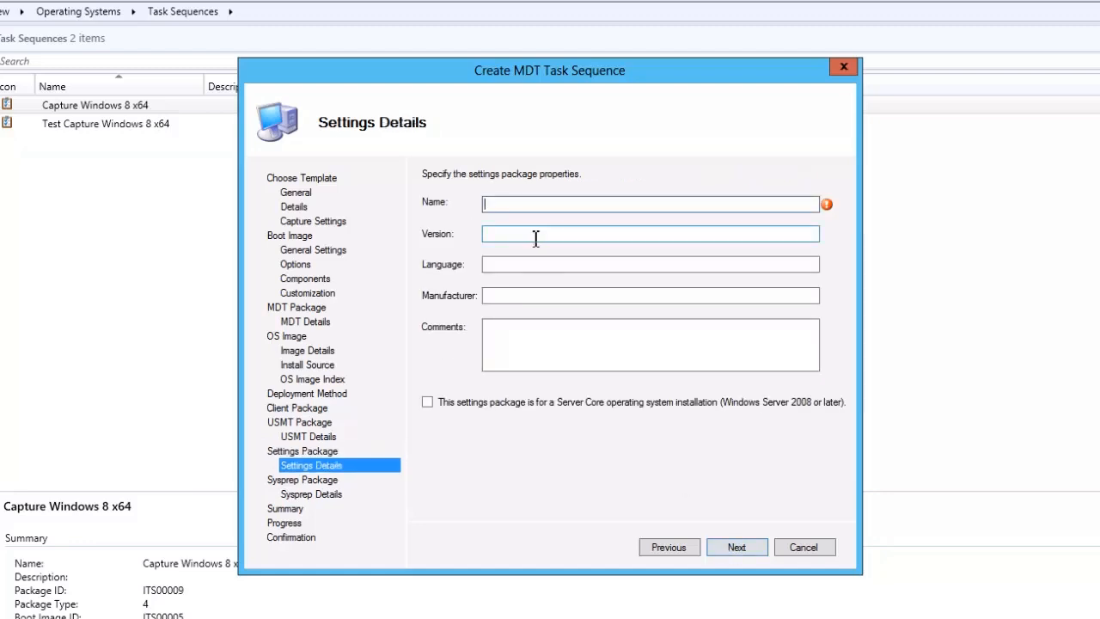
Name the settings package "Windows 8 UDI Settings Package" and finish creating the task sequence without a Sysprep package.
{"action": "type", "text": "Windows 8"}
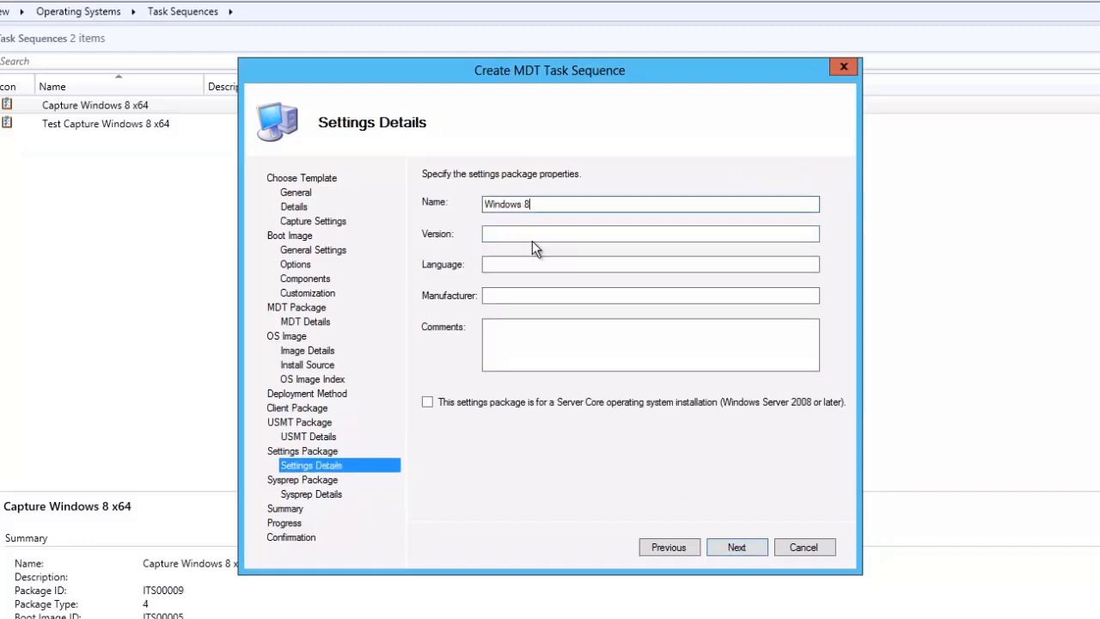
{"action": "key", "text": "Return"}
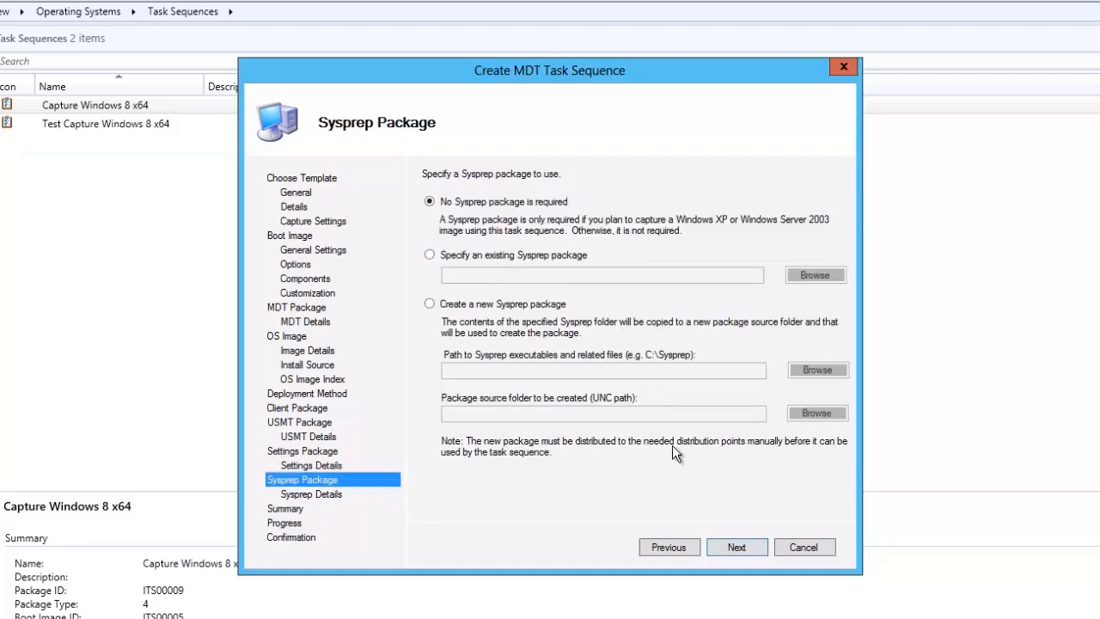
{"action": "left_click", "coordinate": [737, 546]}
{"action": "left_click", "coordinate": [738, 546]}
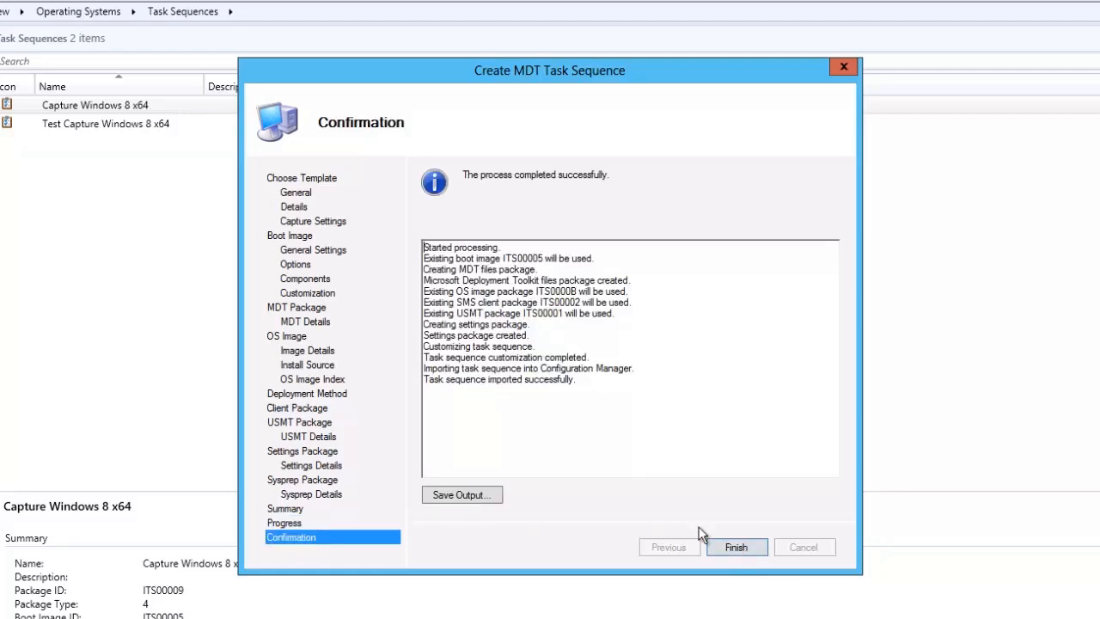
{"action": "left_click", "coordinate": [713, 544]}
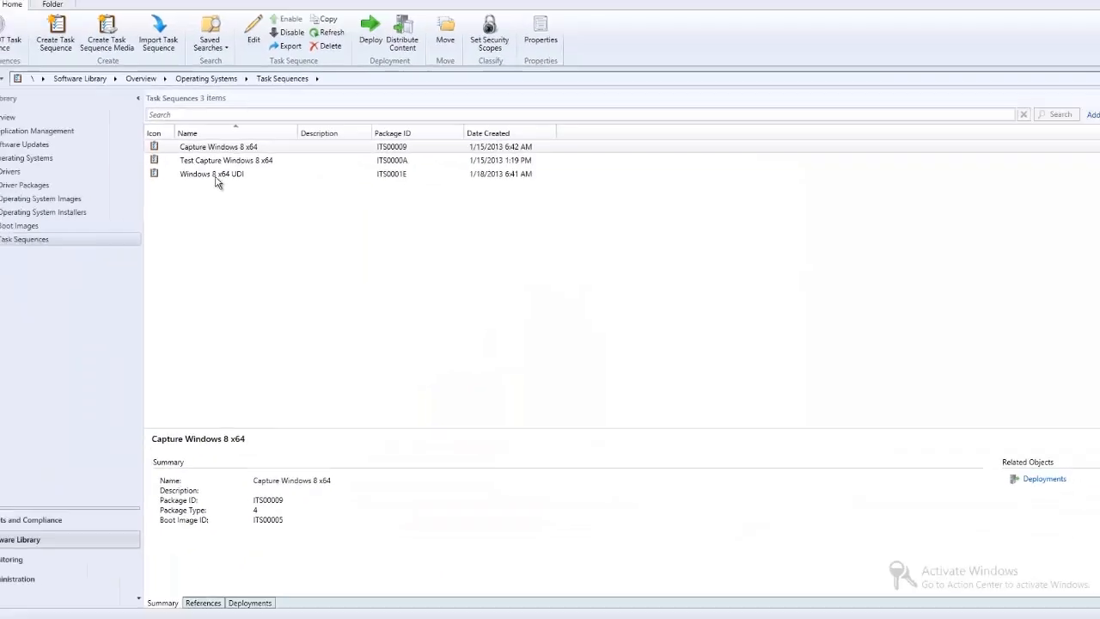
Start a deployment of the Windows 8 x64 UDI task sequence to the All Unknown Computers collection.
{"action": "left_click", "coordinate": [217, 176]}
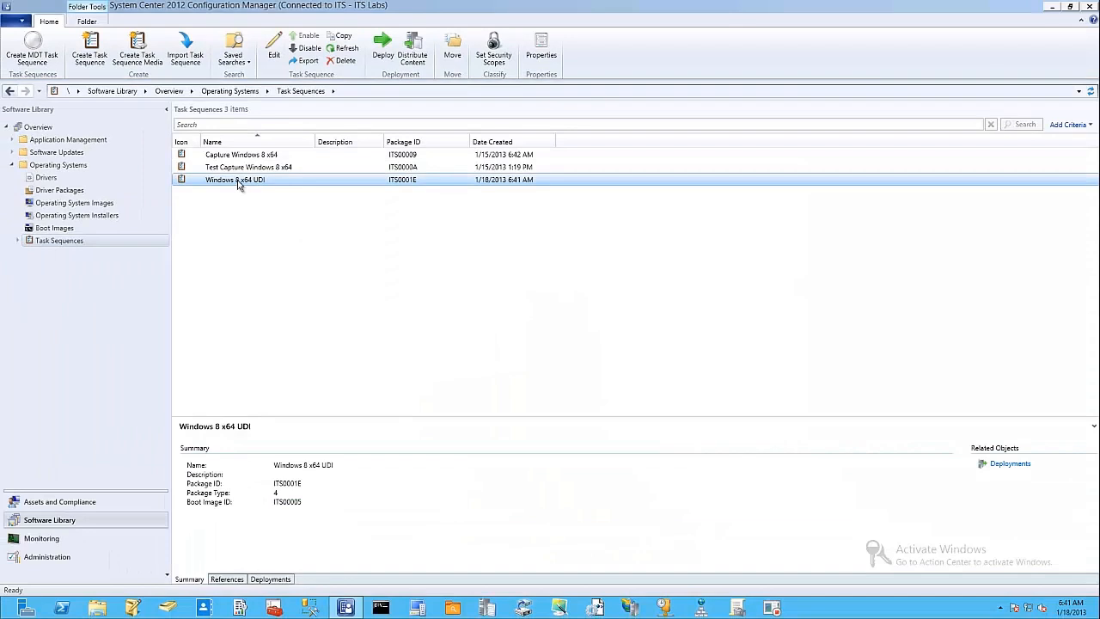
{"action": "right_click", "coordinate": [239, 185]}
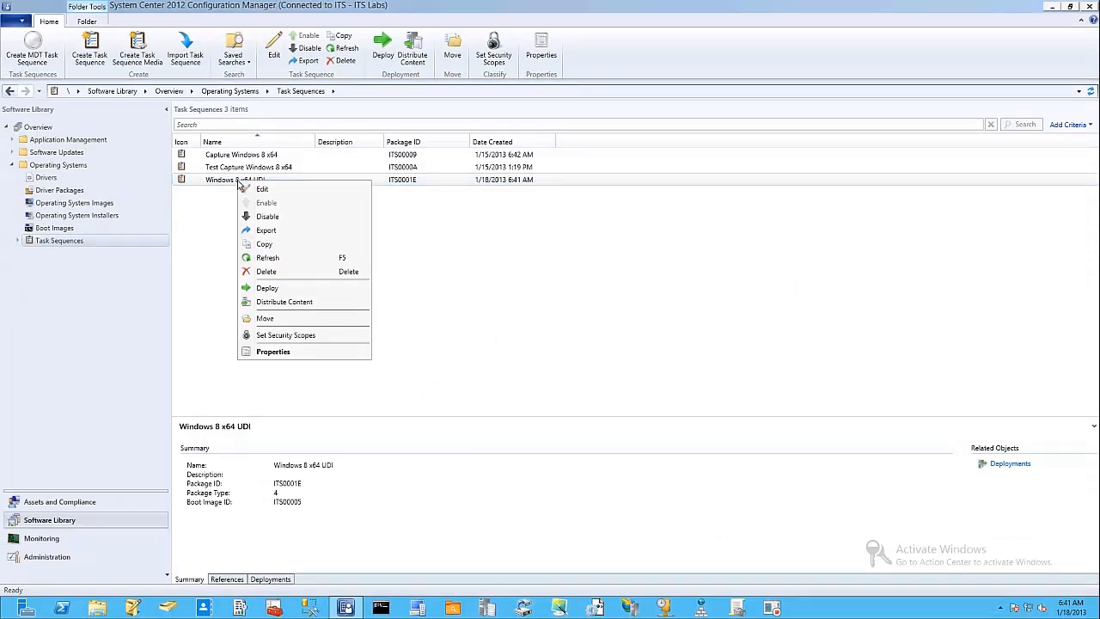
{"action": "left_click", "coordinate": [287, 290]}
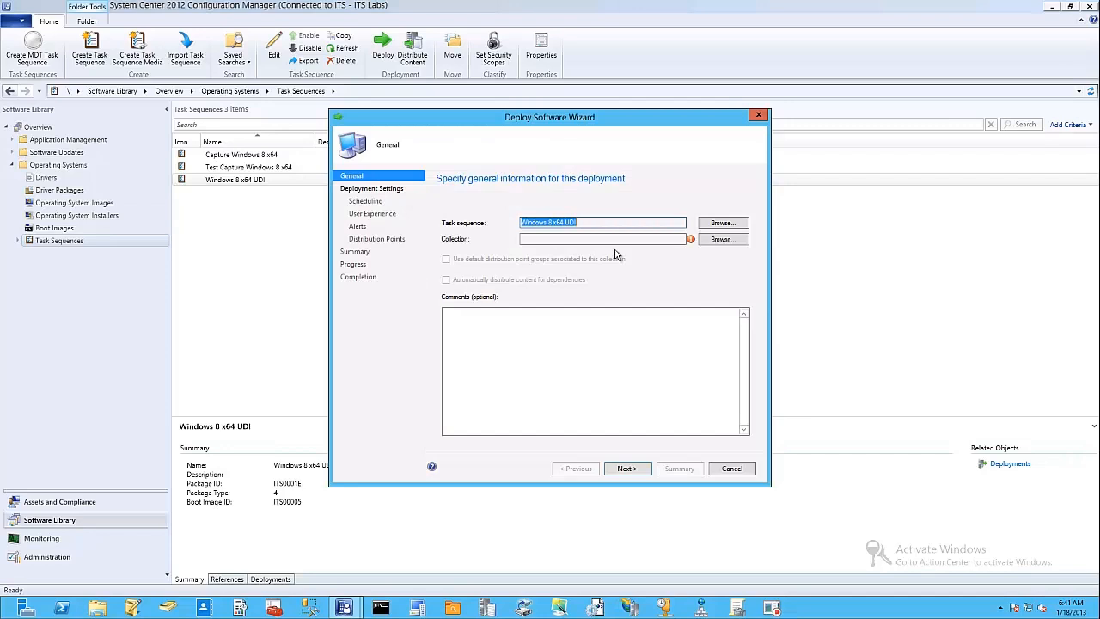
{"action": "left_click", "coordinate": [720, 239]}
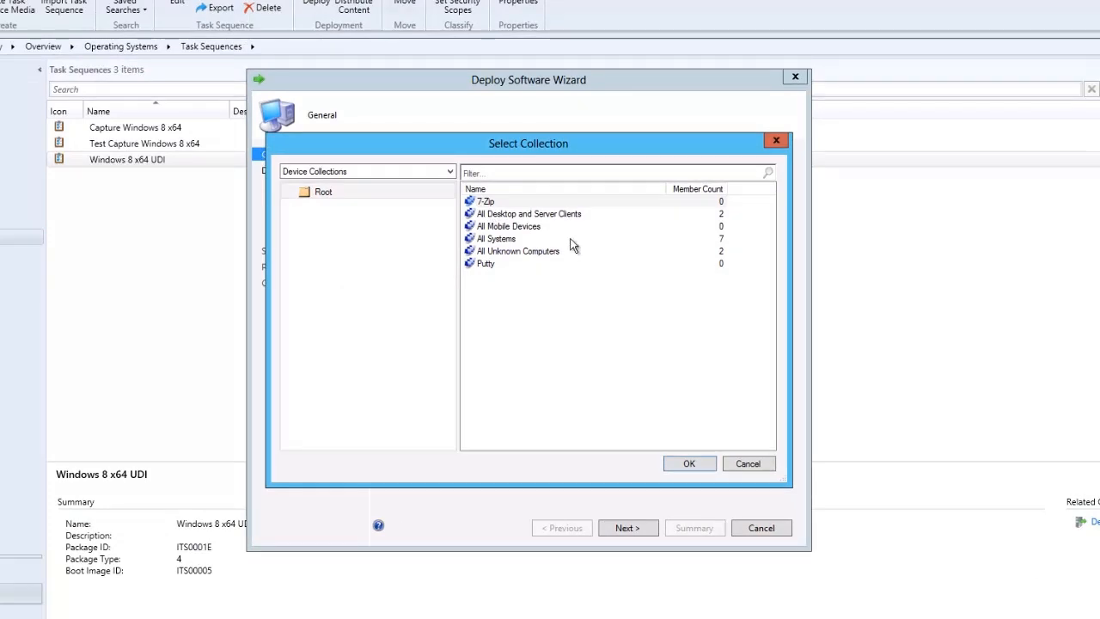
{"action": "left_click", "coordinate": [508, 258]}
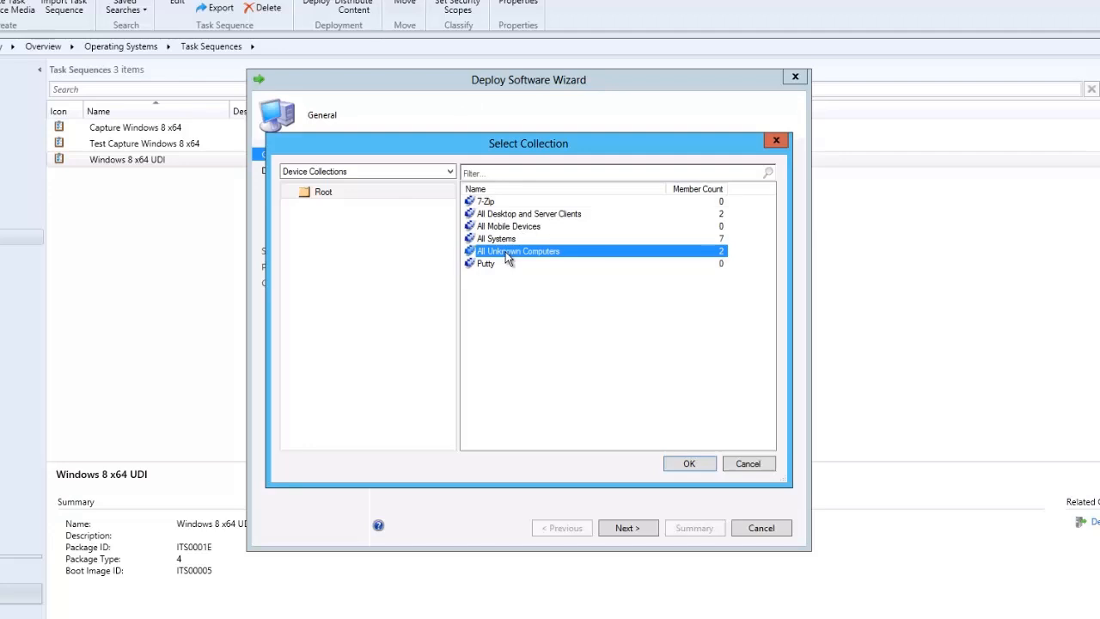
{"action": "left_click", "coordinate": [683, 462]}
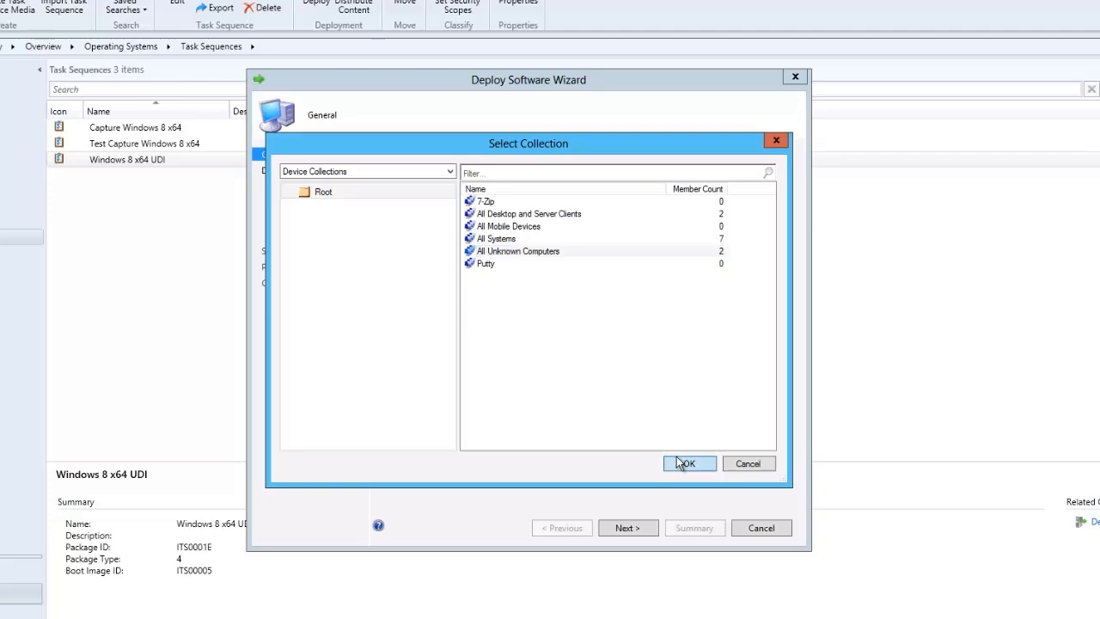
{"action": "left_click", "coordinate": [626, 527]}
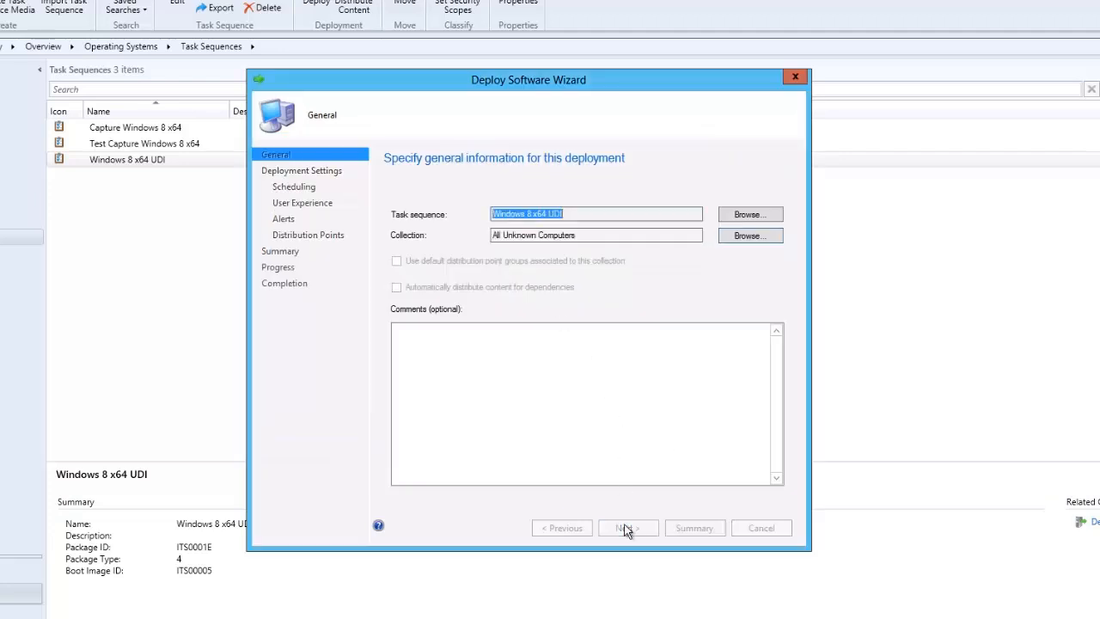
Make the deployment available to Configuration Manager clients, media and PXE, and schedule it to become available 1/18/2013 at 6:41 AM.
{"action": "left_click", "coordinate": [478, 344]}
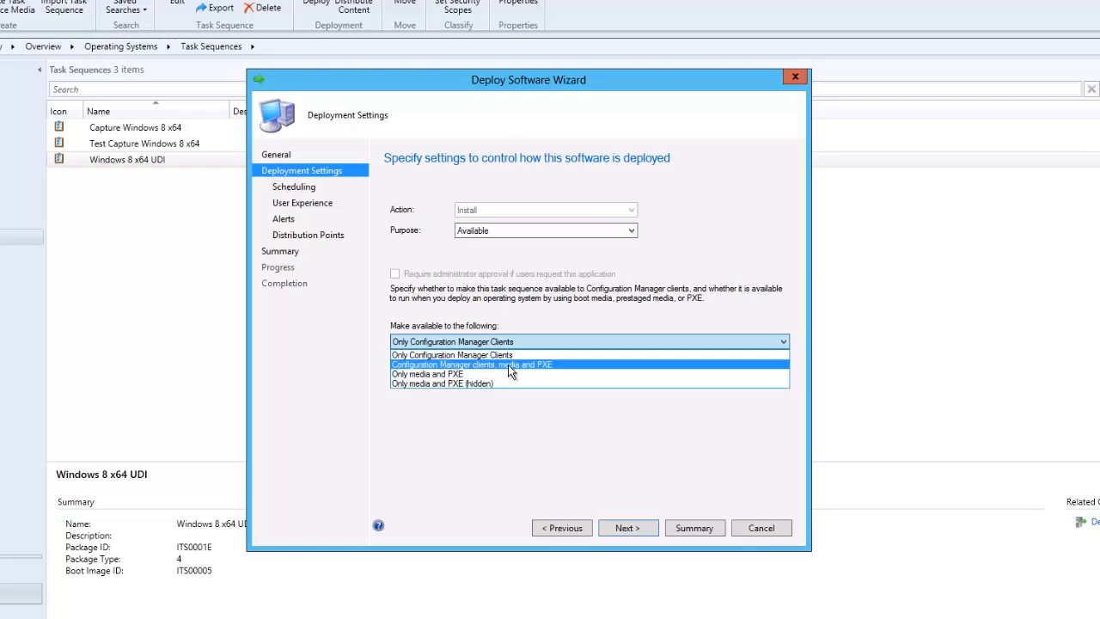
{"action": "left_click", "coordinate": [508, 364]}
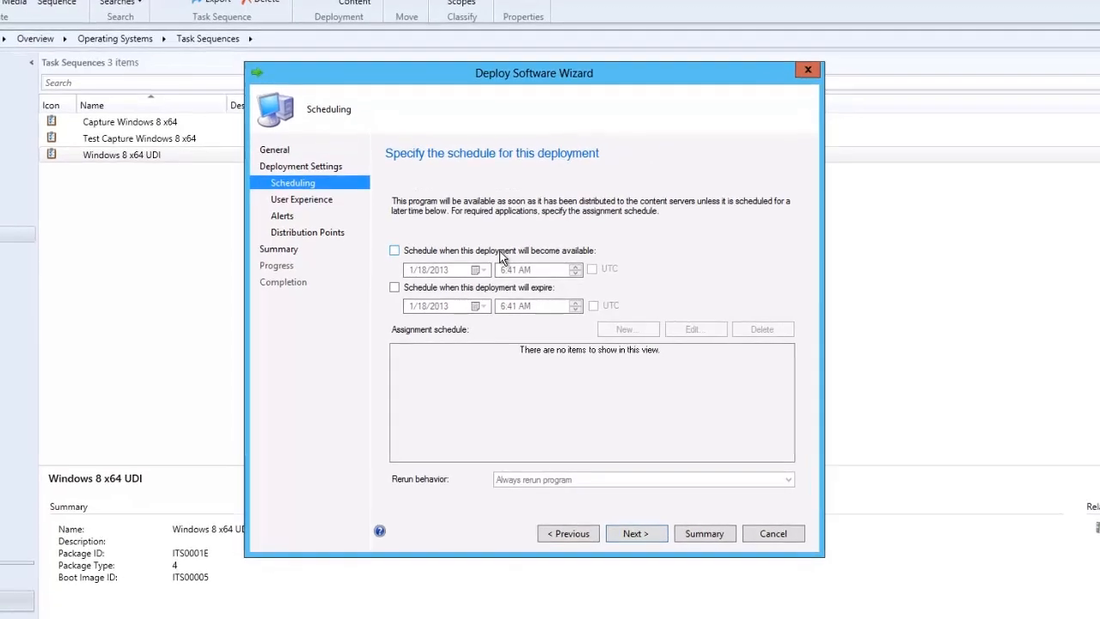
{"action": "left_click", "coordinate": [496, 253]}
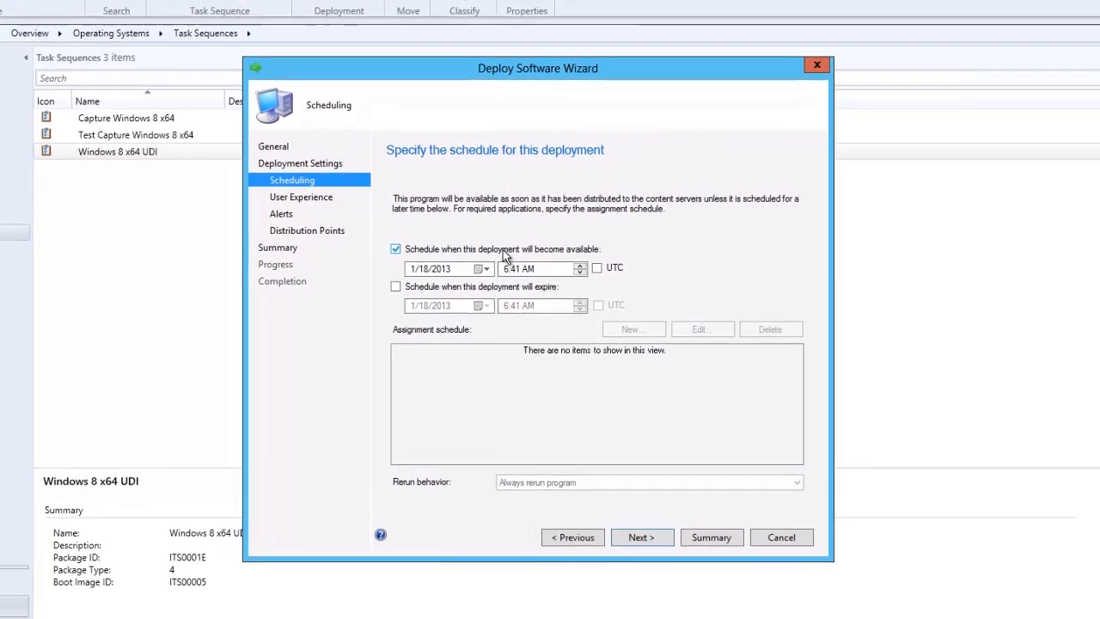
{"action": "left_click", "coordinate": [647, 541]}
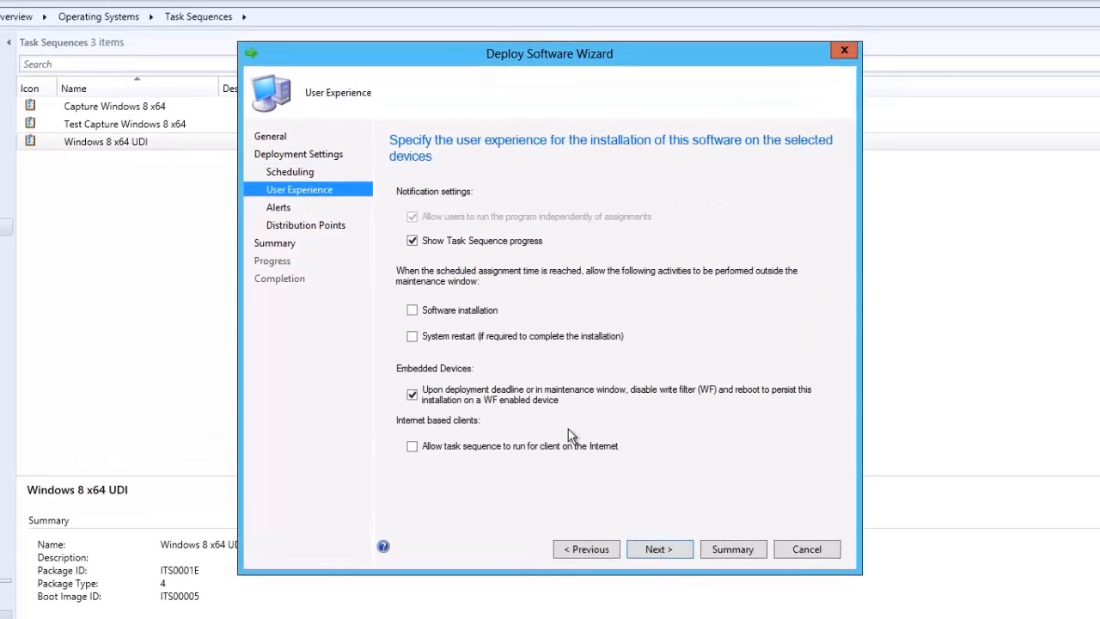
Keep the default user experience, alert and distribution point settings and complete the deployment.
{"action": "left_click", "coordinate": [654, 550]}
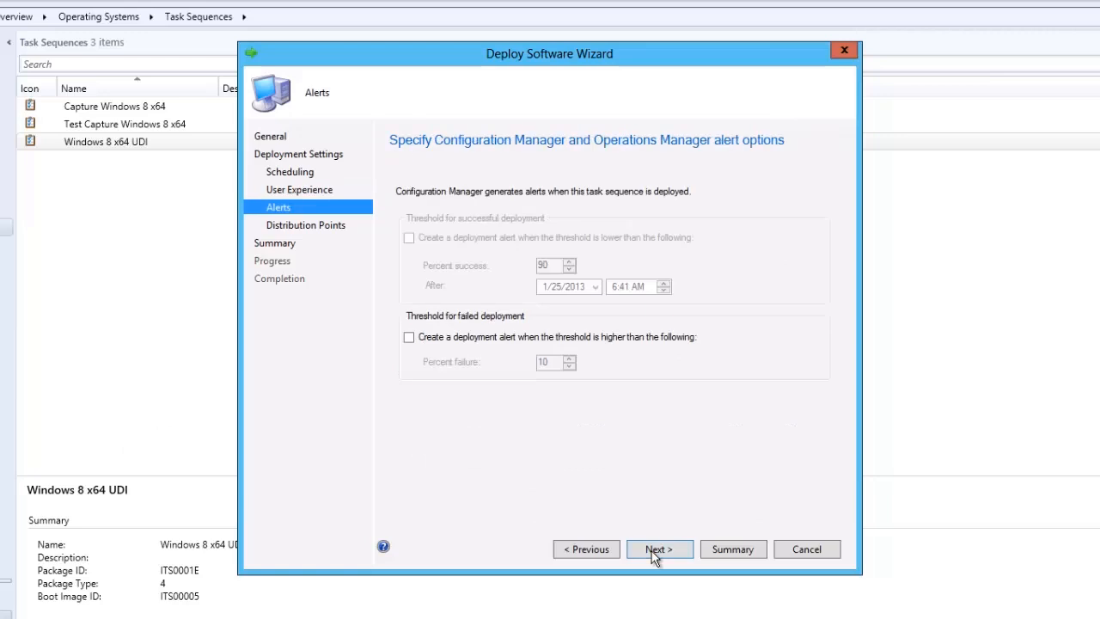
{"action": "left_click", "coordinate": [655, 550]}
{"action": "left_click", "coordinate": [655, 550]}
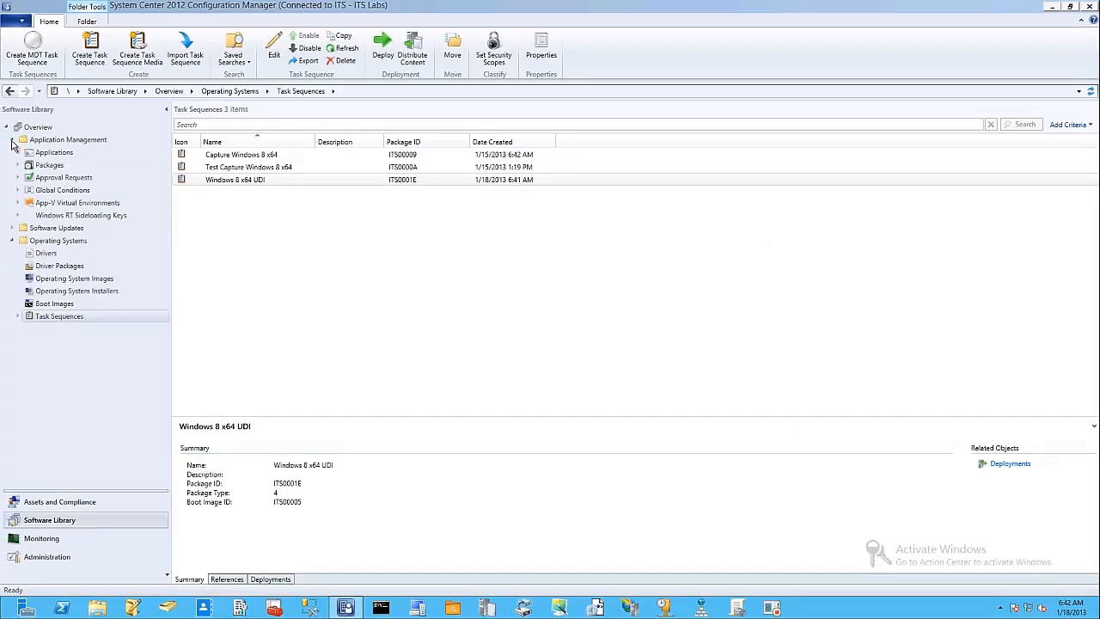
Distribute the Windows 8 UDI Files Package to the W12CM12.CFGMGR.ITS distribution point.
{"action": "left_click", "coordinate": [13, 141]}
{"action": "left_click", "coordinate": [30, 164]}
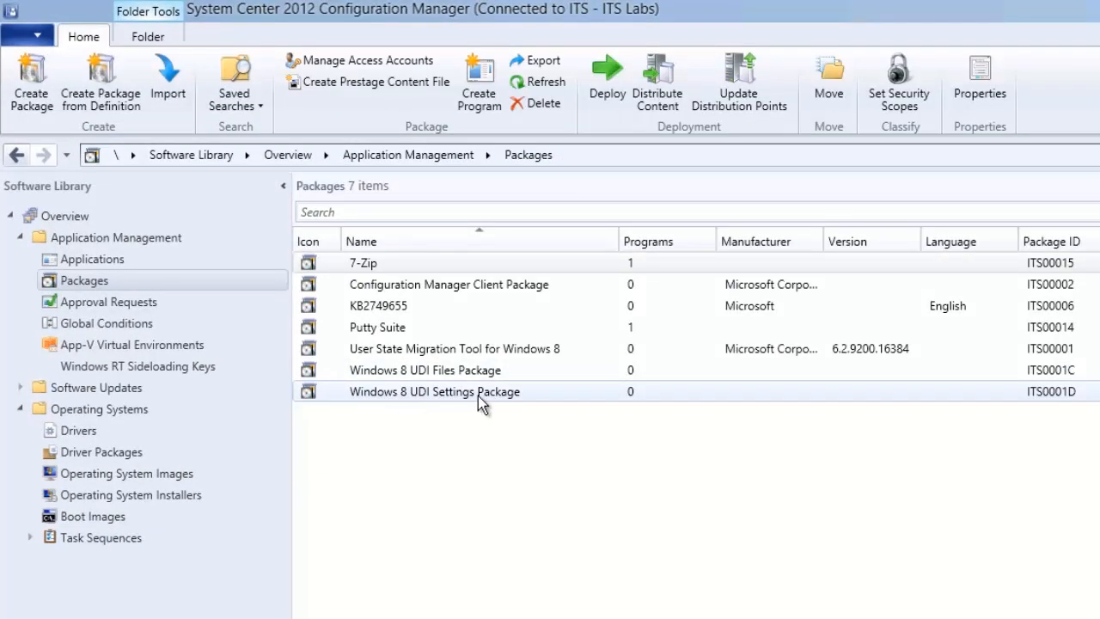
{"action": "left_click", "coordinate": [476, 376]}
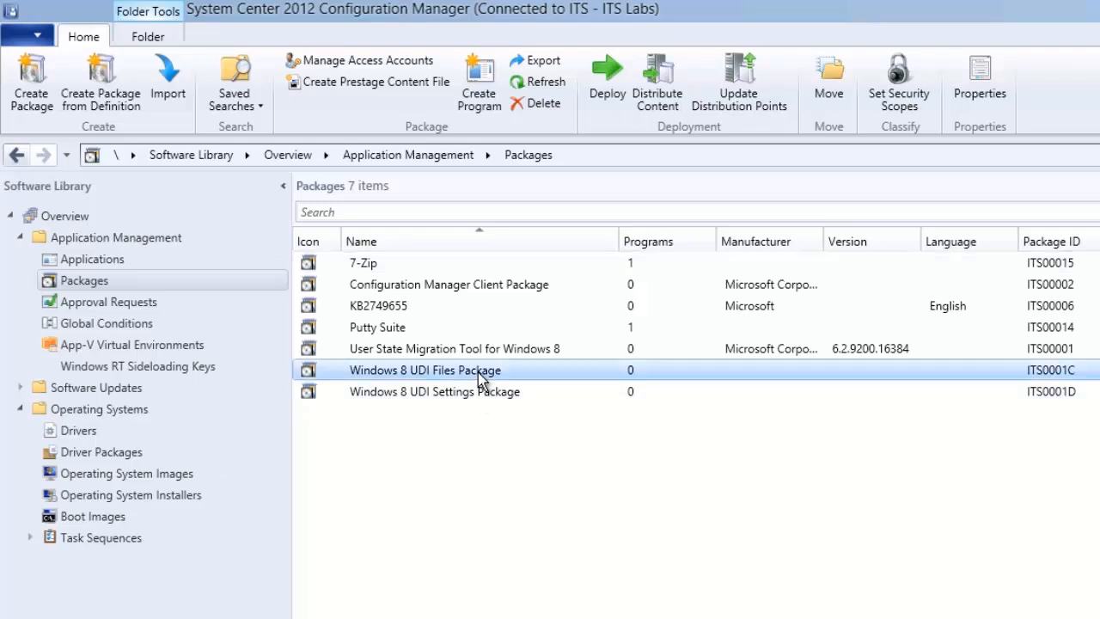
{"action": "right_click", "coordinate": [480, 378]}
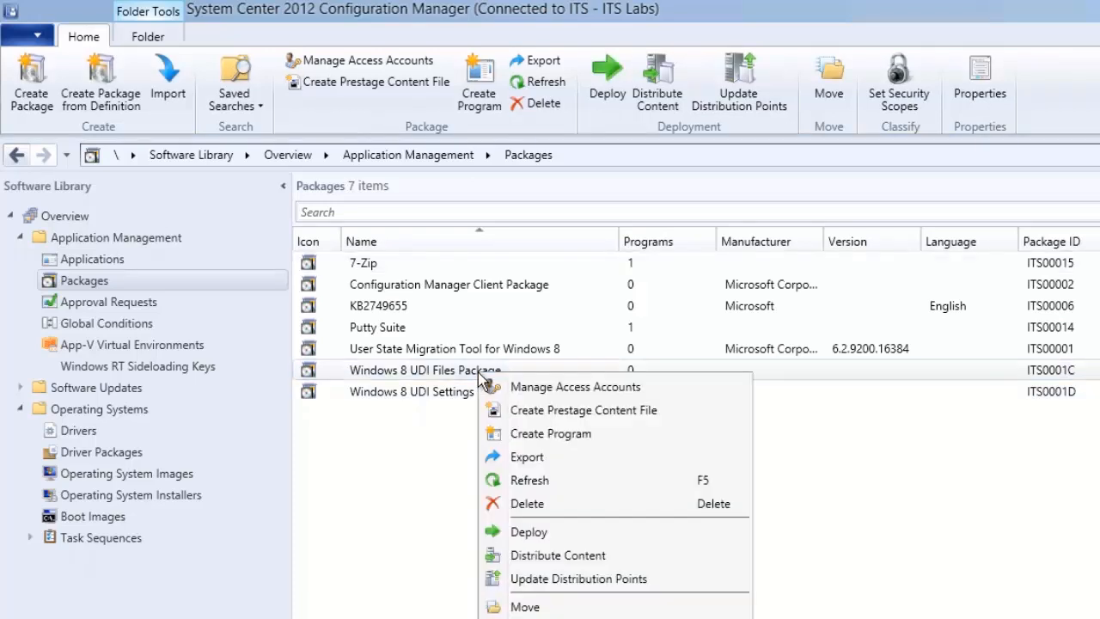
{"action": "left_click", "coordinate": [557, 556]}
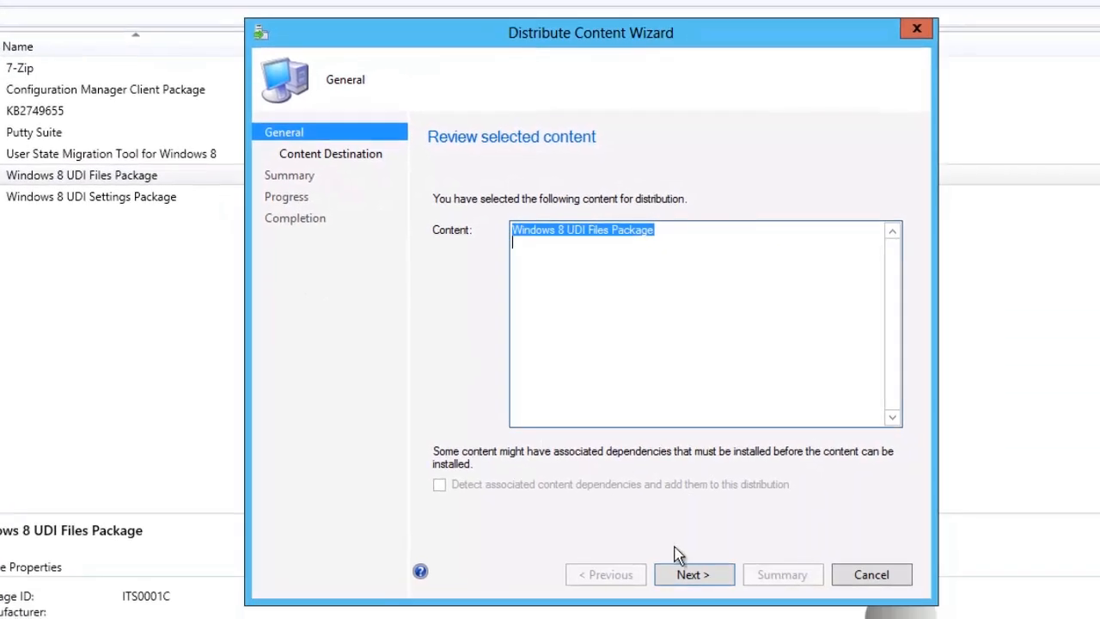
{"action": "left_click", "coordinate": [692, 574]}
{"action": "left_click", "coordinate": [844, 282]}
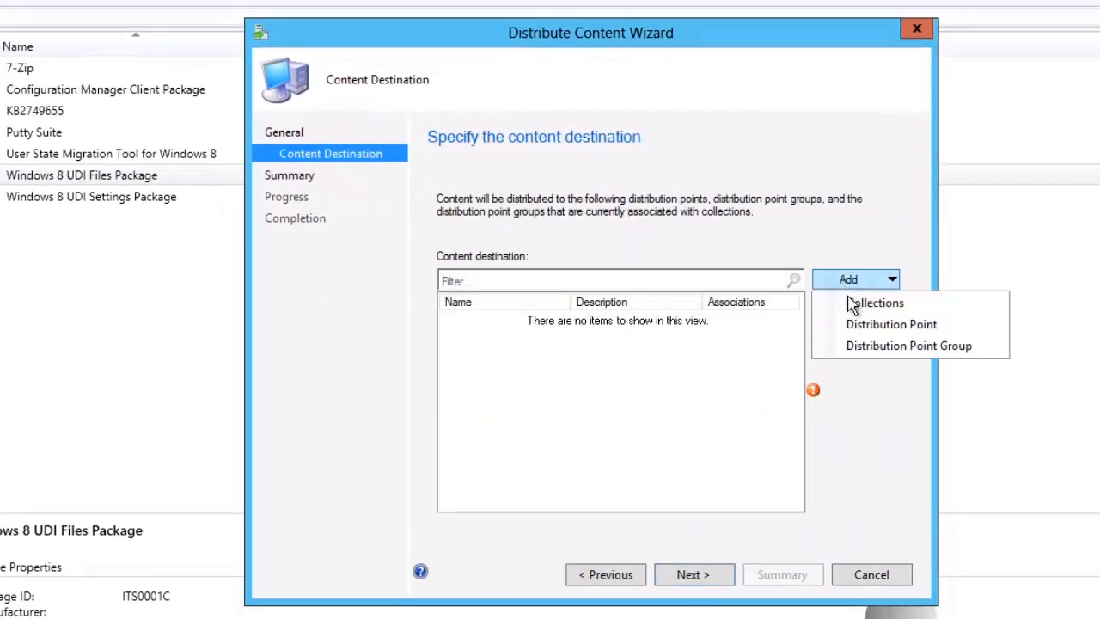
{"action": "left_click", "coordinate": [855, 324]}
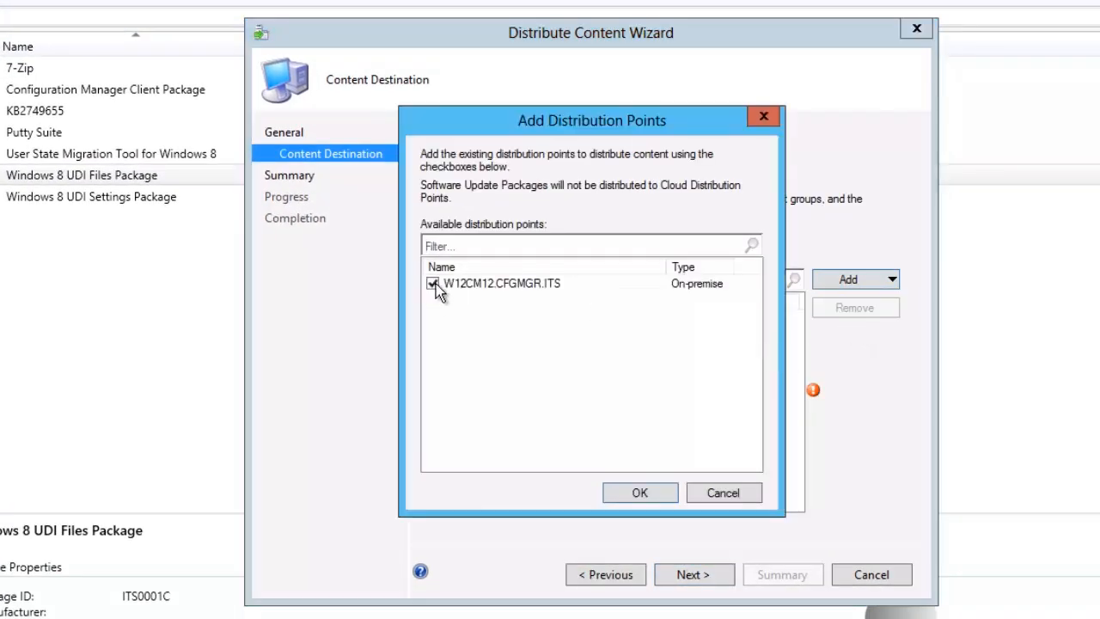
{"action": "left_click", "coordinate": [634, 493]}
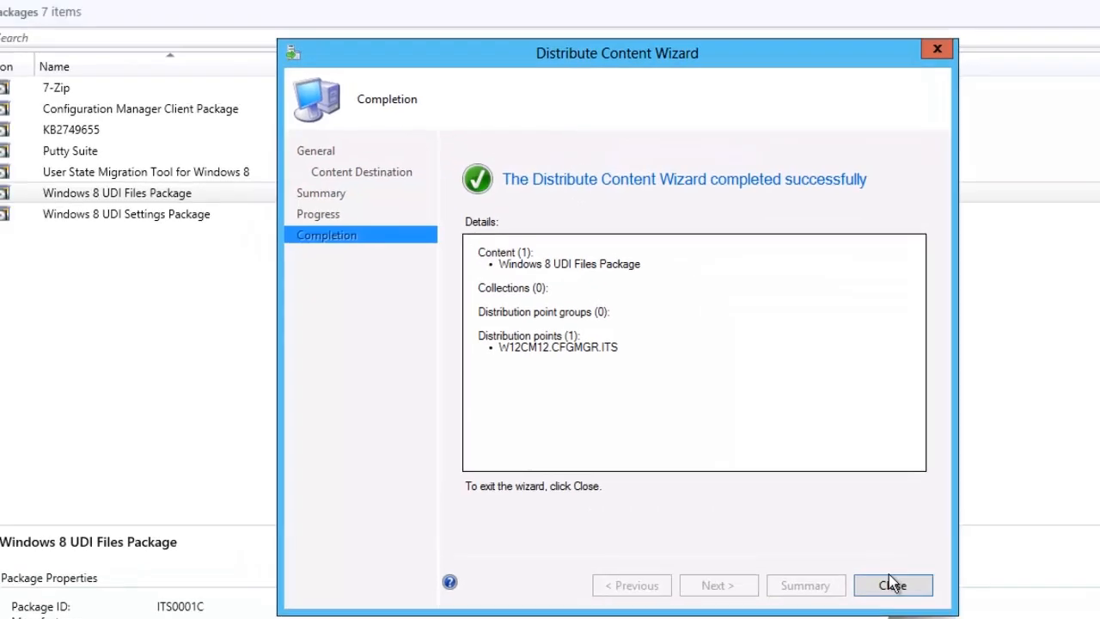
{"action": "left_click", "coordinate": [891, 581]}
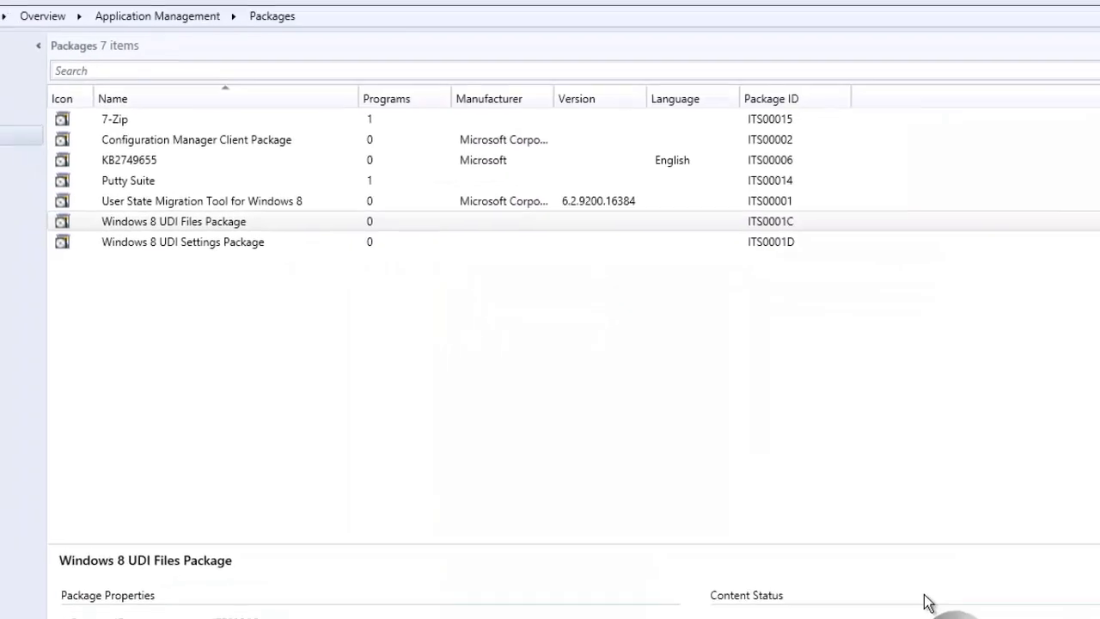
Distribute the Windows 8 UDI Settings Package to the W12CM12.CFGMGR.ITS distribution point.
{"action": "left_click", "coordinate": [229, 266]}
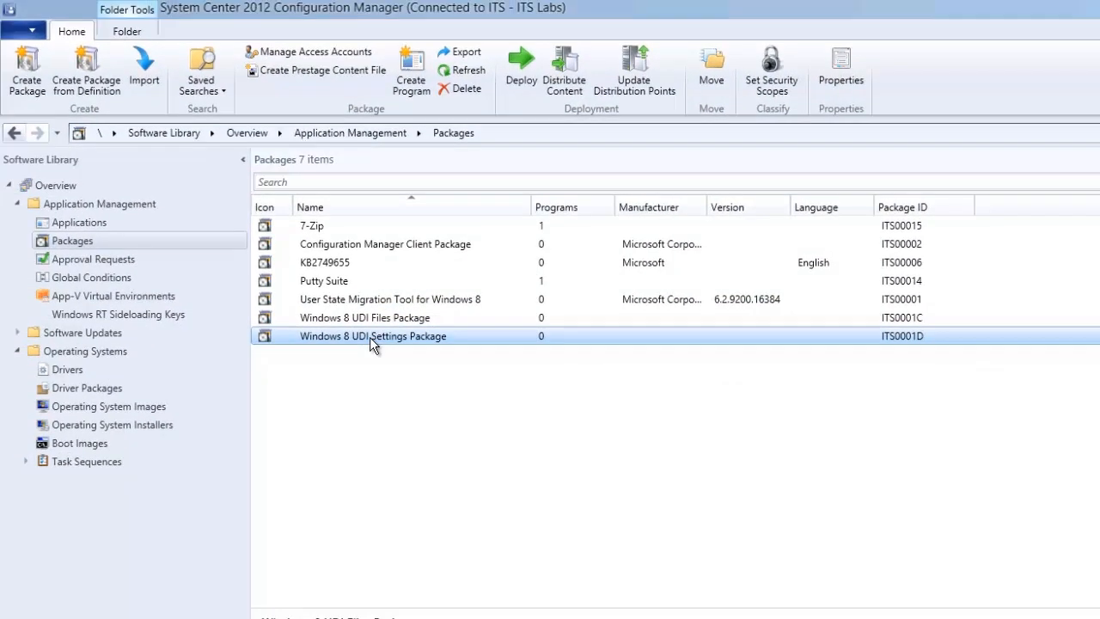
{"action": "right_click", "coordinate": [370, 337]}
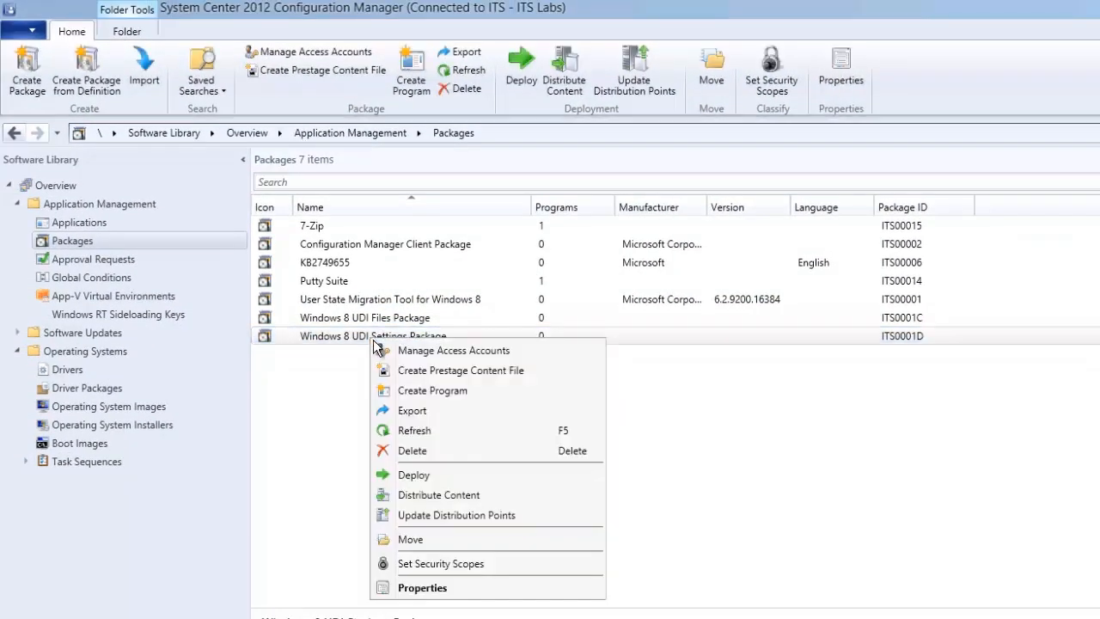
{"action": "left_click", "coordinate": [465, 497]}
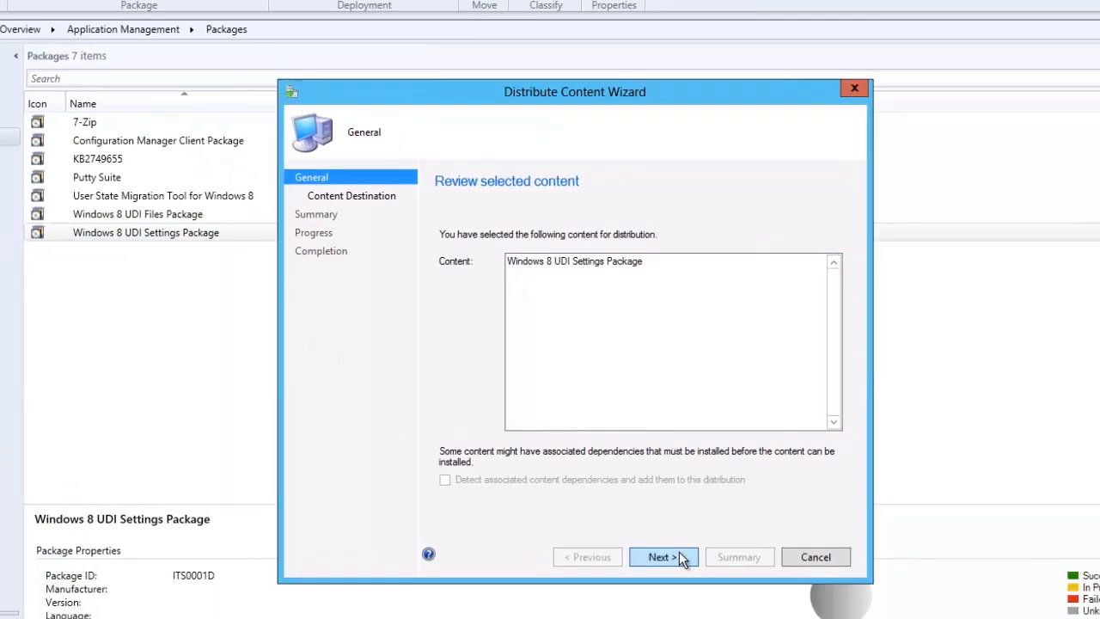
{"action": "left_click", "coordinate": [662, 557]}
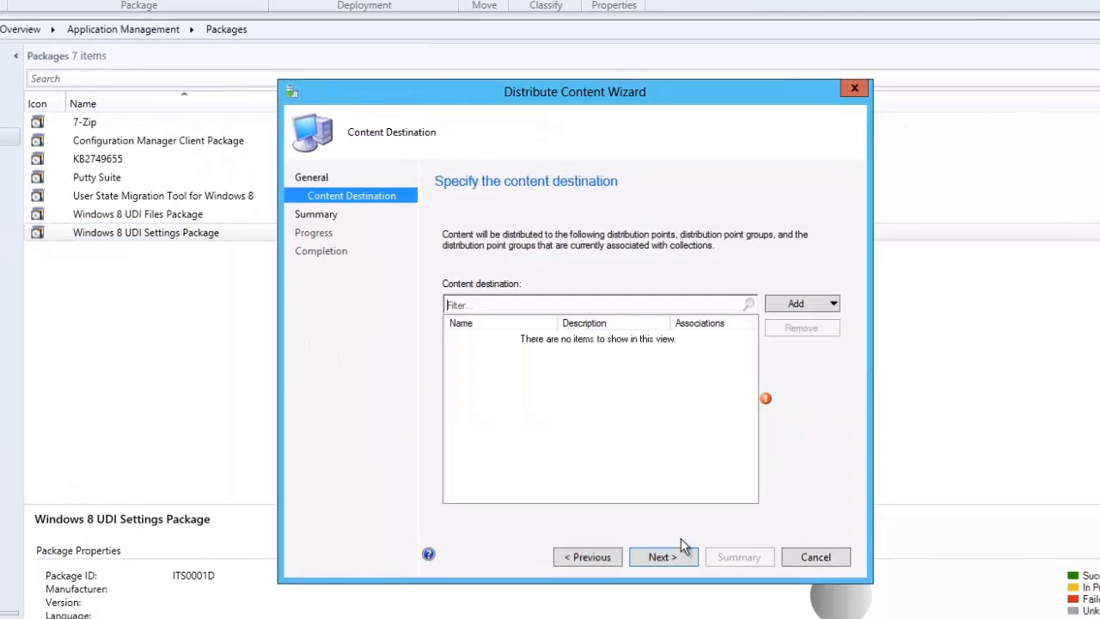
{"action": "left_click", "coordinate": [808, 303]}
{"action": "left_click", "coordinate": [807, 339]}
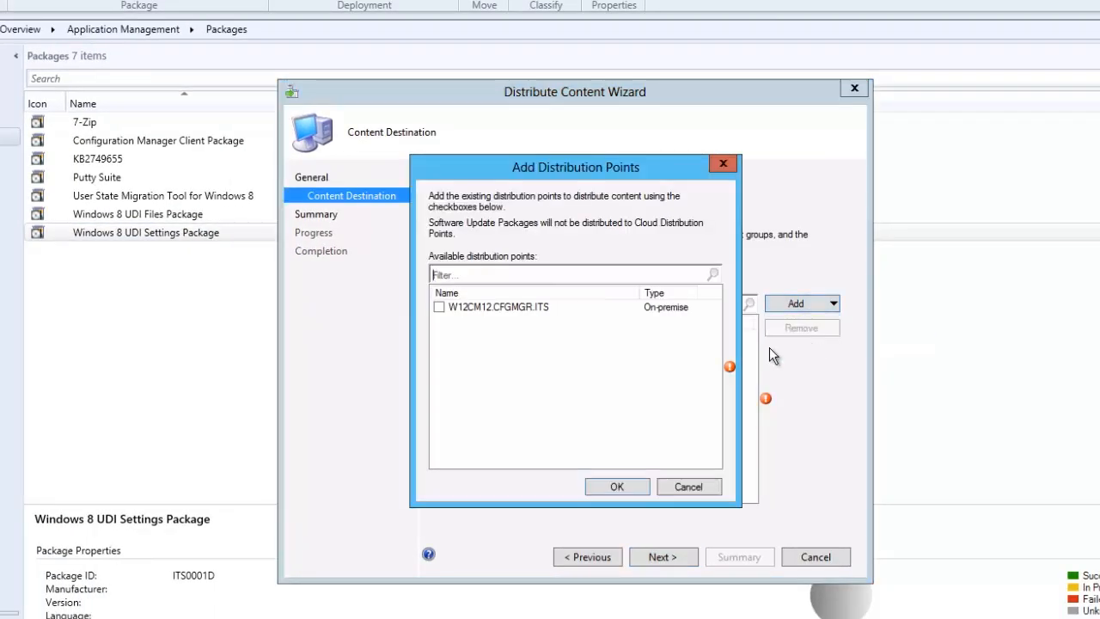
{"action": "left_click", "coordinate": [666, 554]}
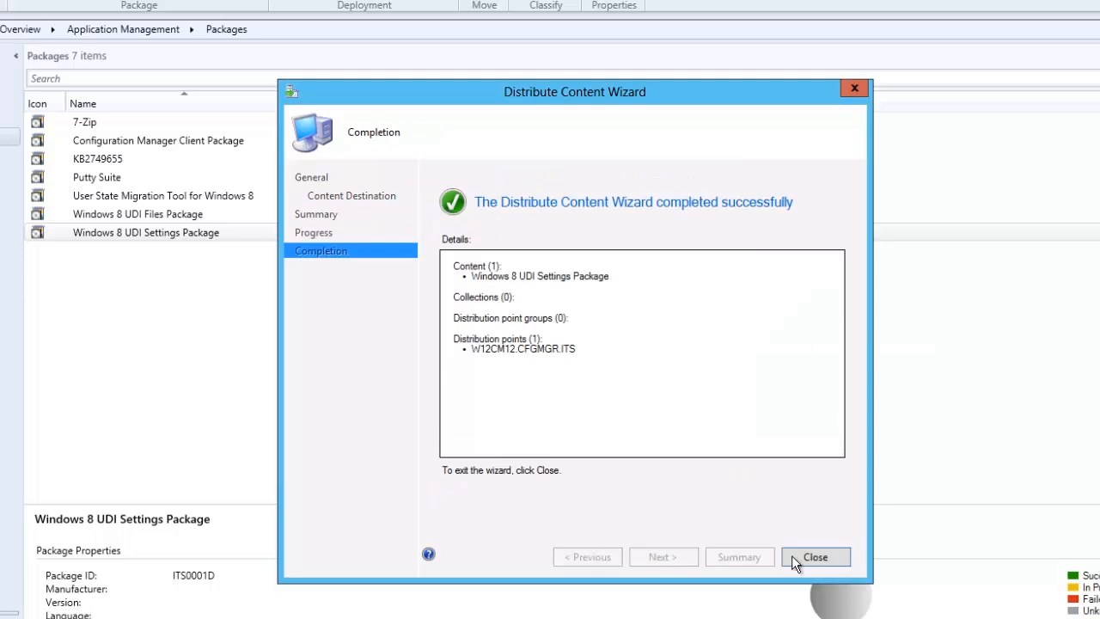
{"action": "left_click", "coordinate": [798, 556]}
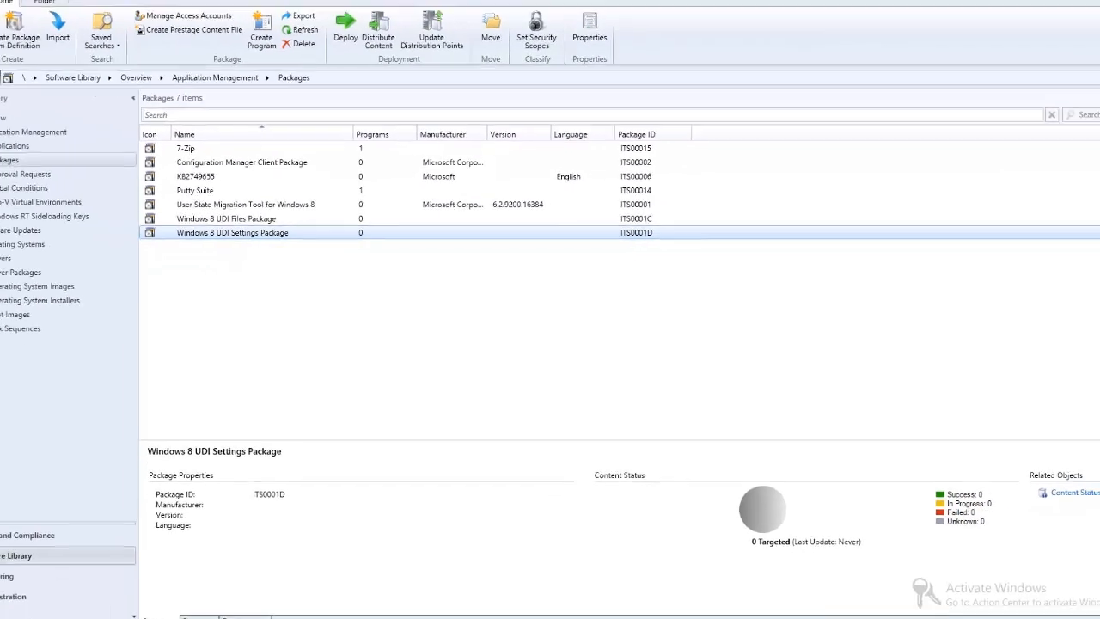
Switch to UDI Wizard Designer and browse for a configuration file in \\w12cm12\PackageSource\OSD\MDT\UDI Task 1.
{"action": "key", "text": "super"}
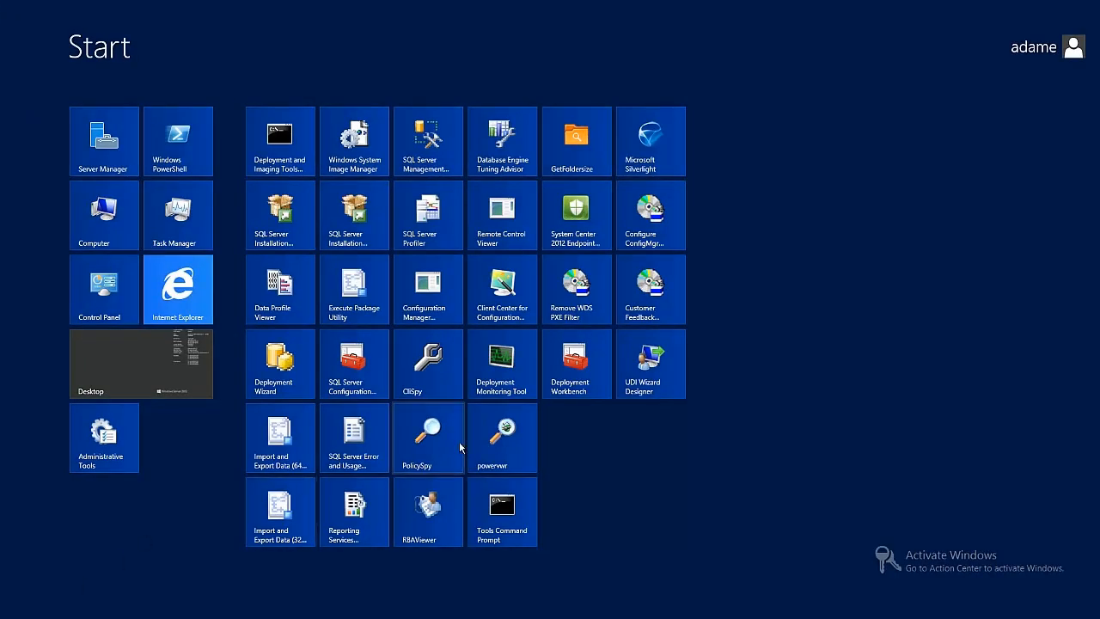
{"action": "left_click", "coordinate": [642, 378]}
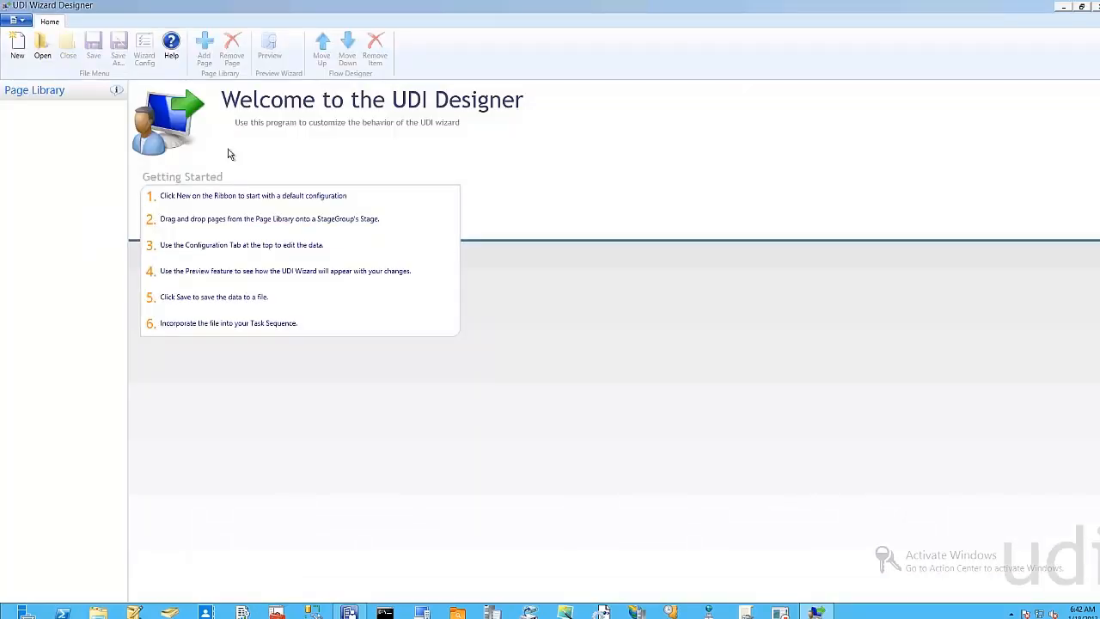
{"action": "left_click", "coordinate": [43, 49]}
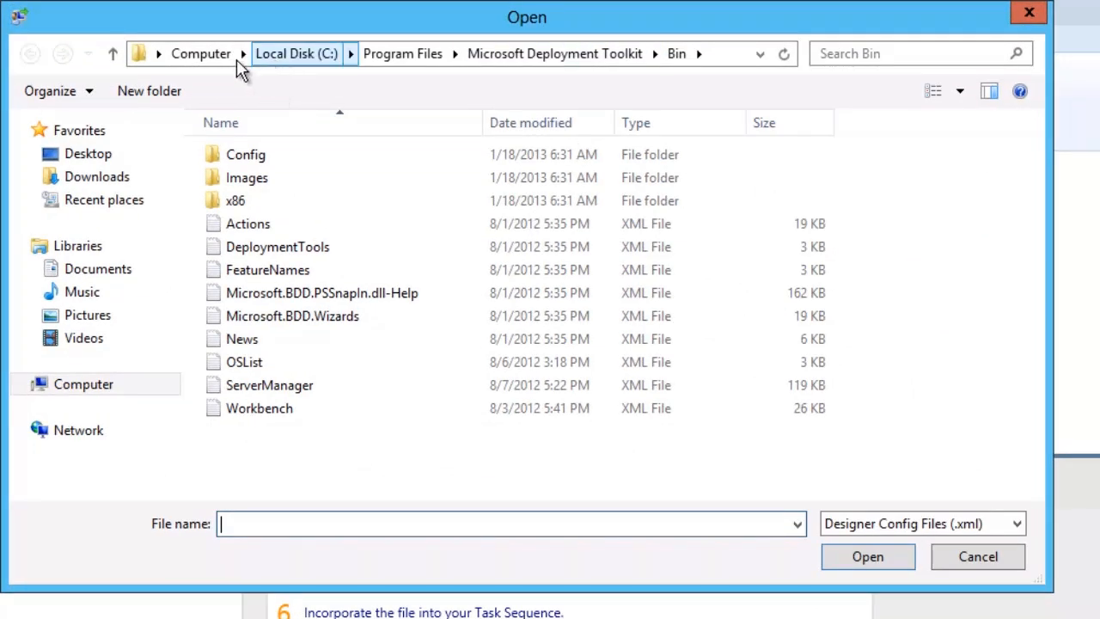
{"action": "left_click", "coordinate": [739, 53]}
{"action": "type", "text": "\\\\"}
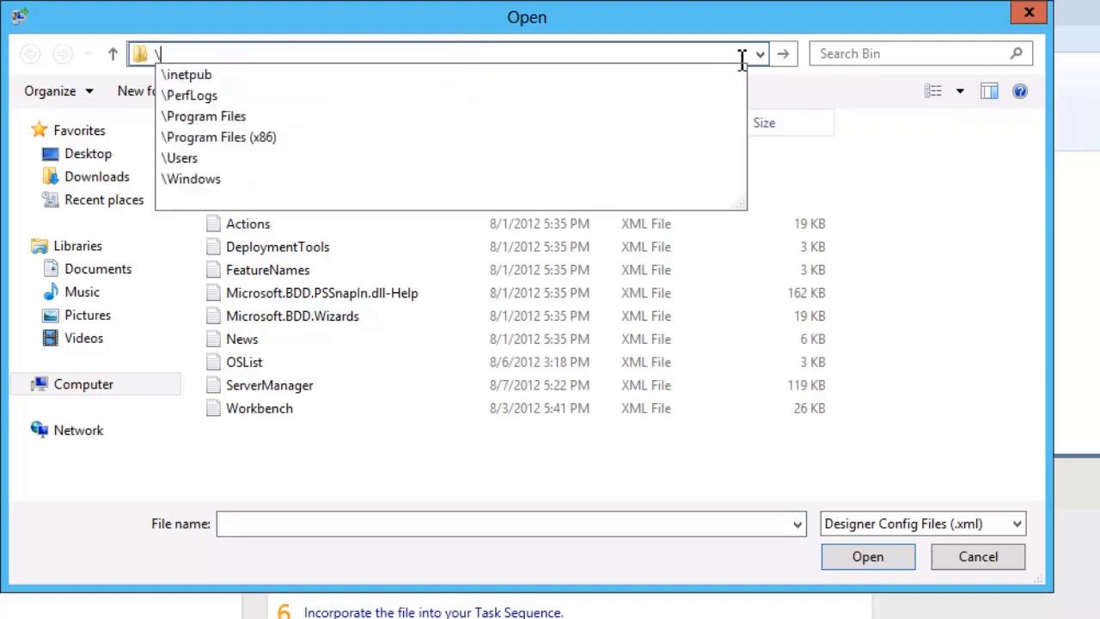
{"action": "type", "text": "w12c"}
{"action": "type", "text": "m"}
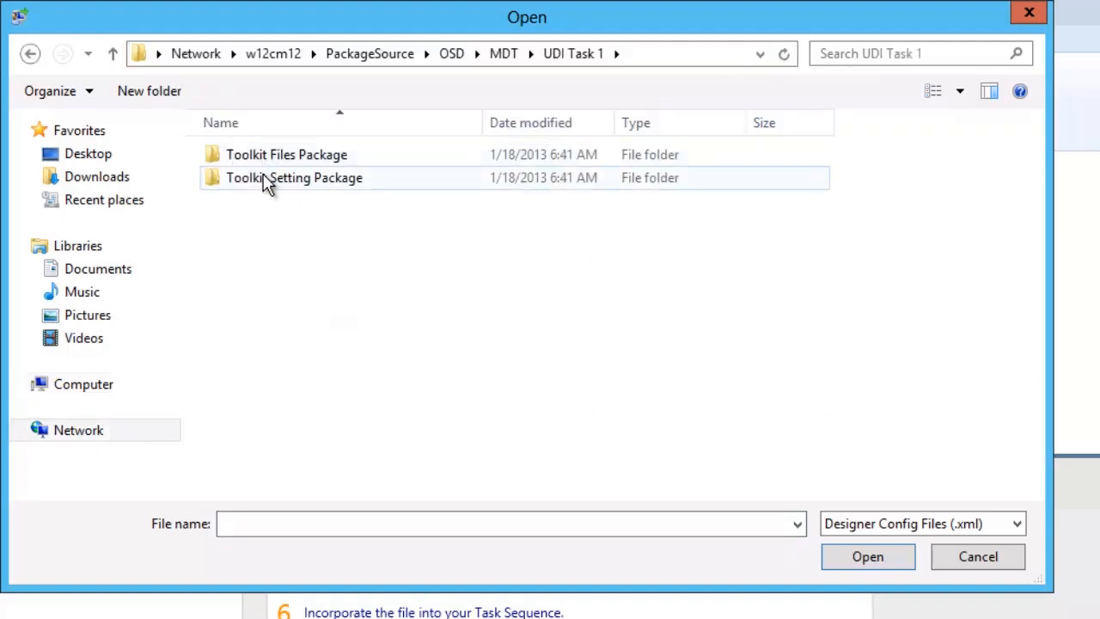
Open UDIWizard_Config from the Scripts folder of the Toolkit Files Package.
{"action": "double_click", "coordinate": [260, 158]}
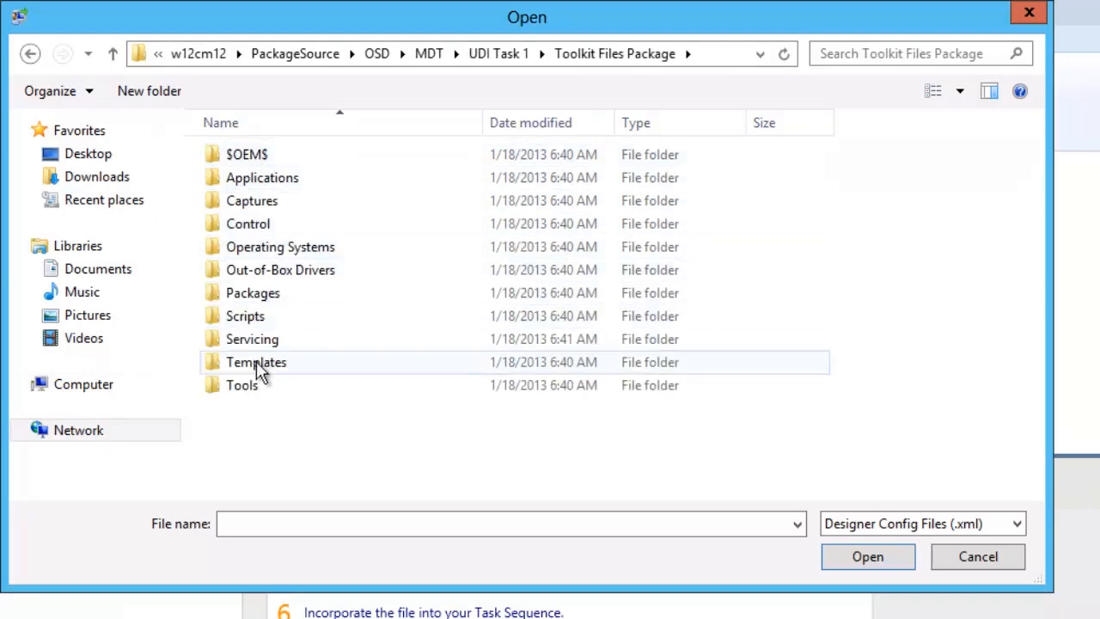
{"action": "double_click", "coordinate": [245, 316]}
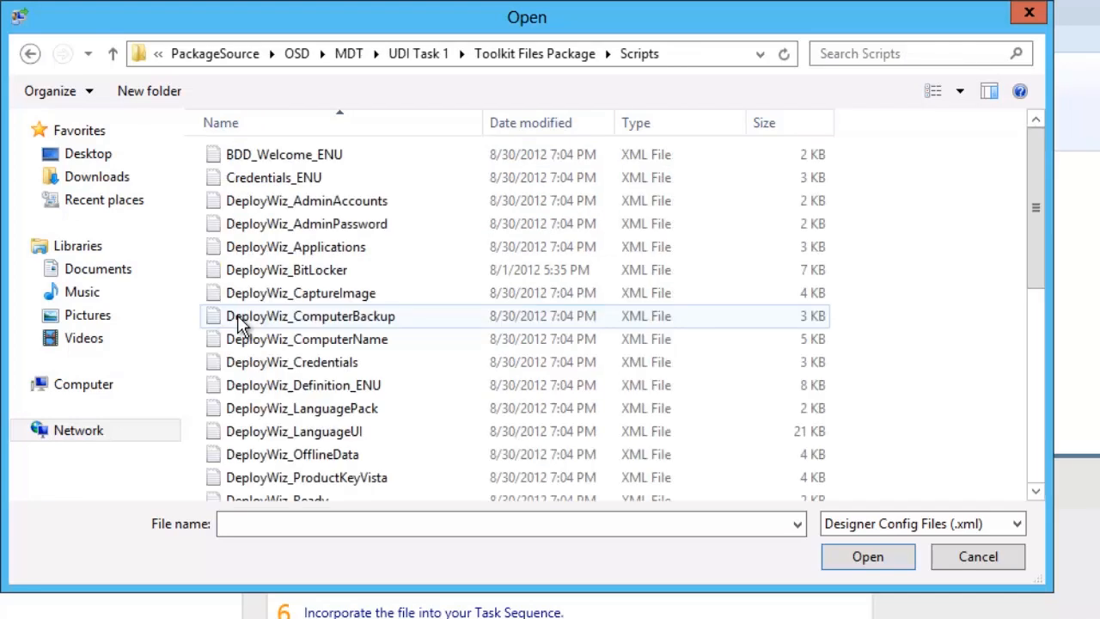
{"action": "scroll", "coordinate": [314, 234], "scroll_direction": "down", "scroll_amount": 5}
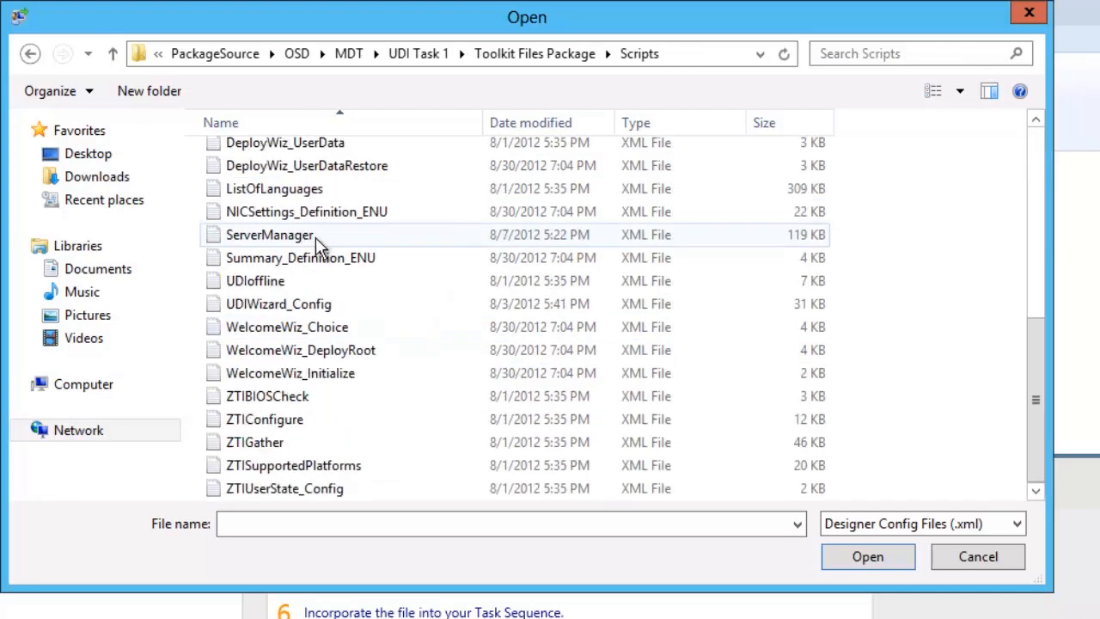
{"action": "left_click", "coordinate": [297, 305]}
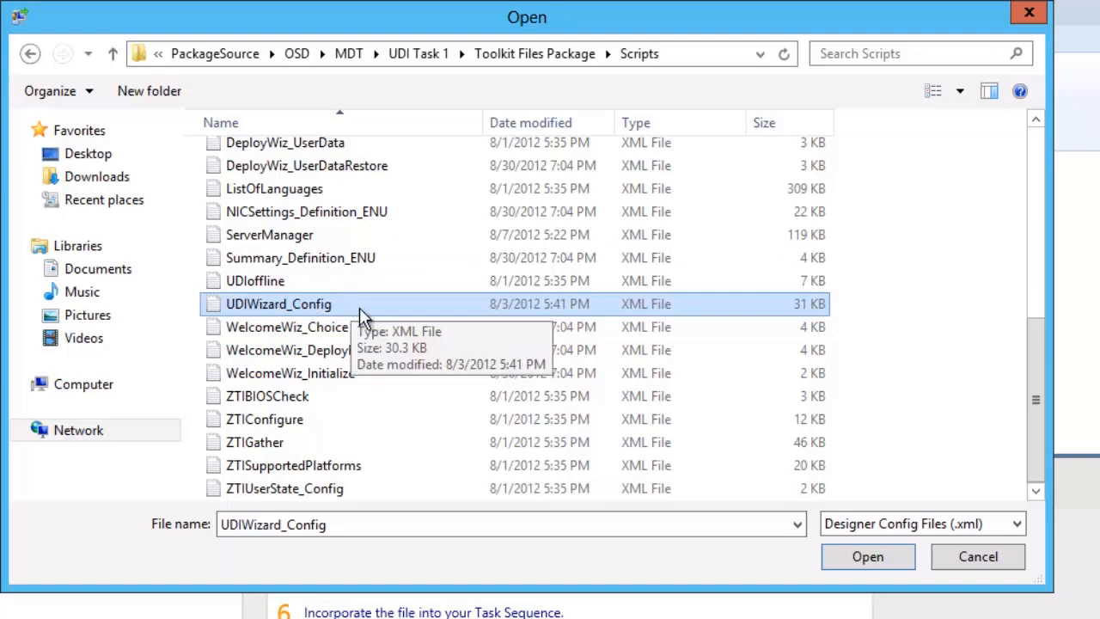
{"action": "left_click", "coordinate": [889, 555]}
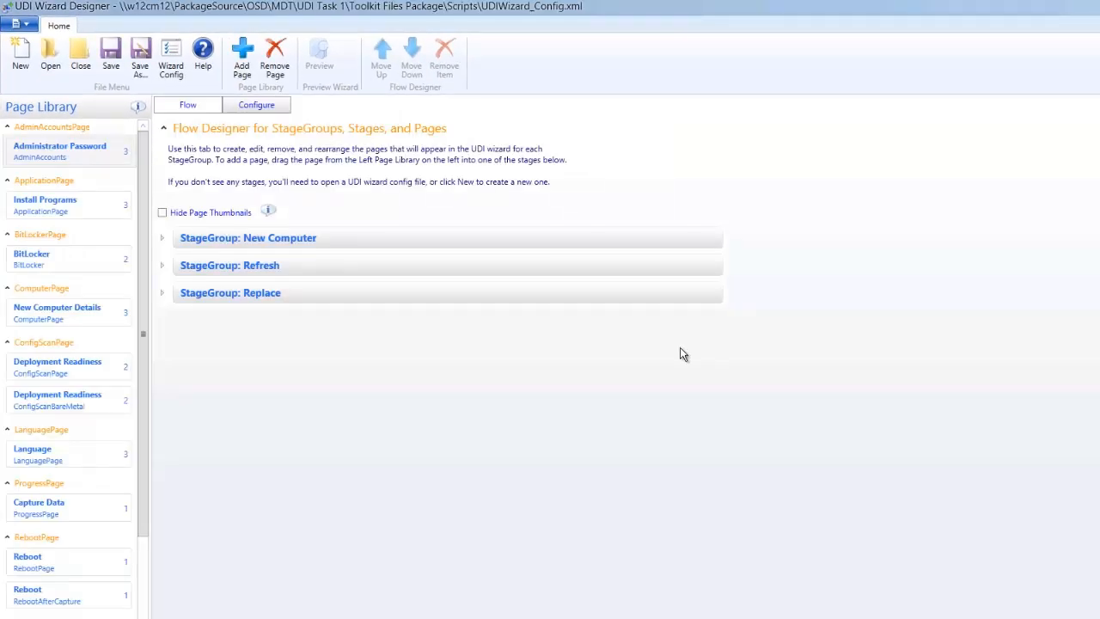
Expand the New Computer stage group and preview the first wizard pages of its NEWCOMPUTER stage.
{"action": "left_click", "coordinate": [162, 241]}
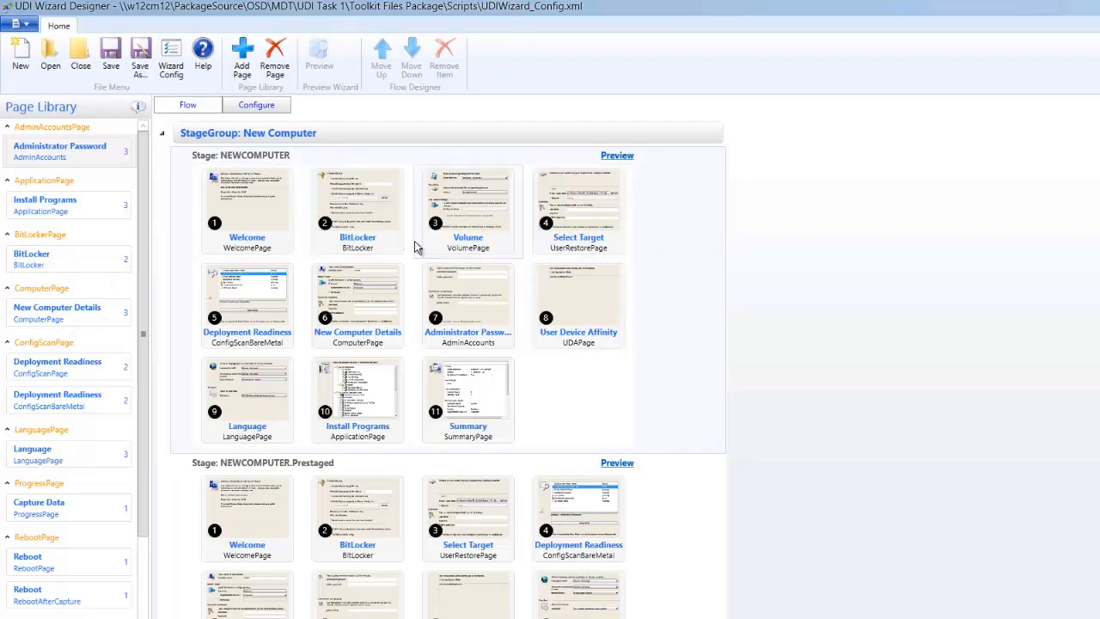
{"action": "left_click", "coordinate": [167, 135]}
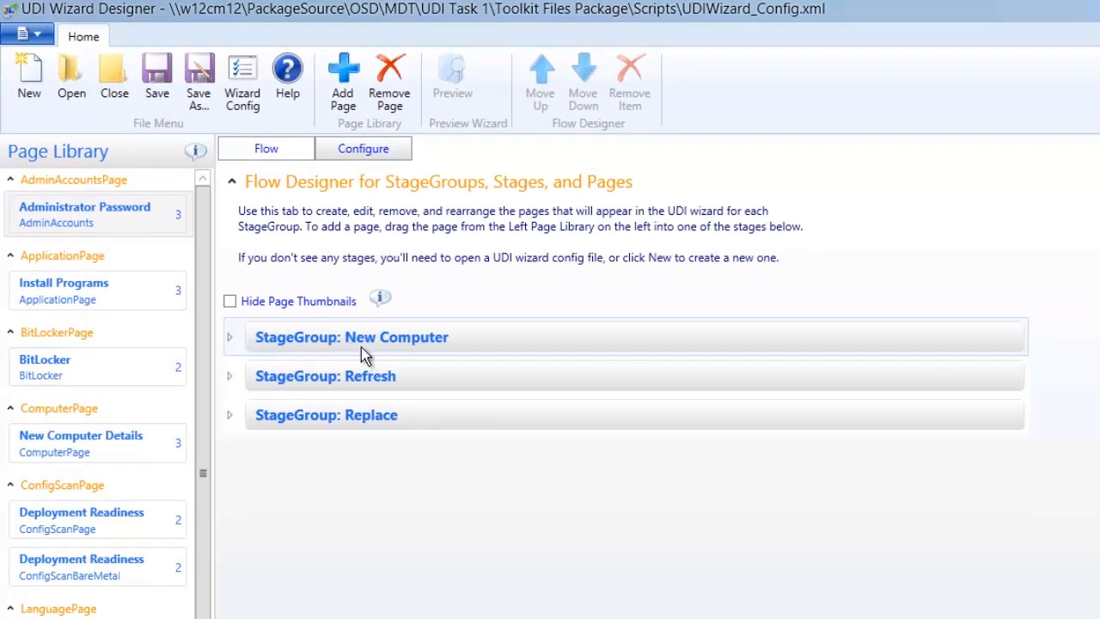
{"action": "left_click", "coordinate": [232, 335]}
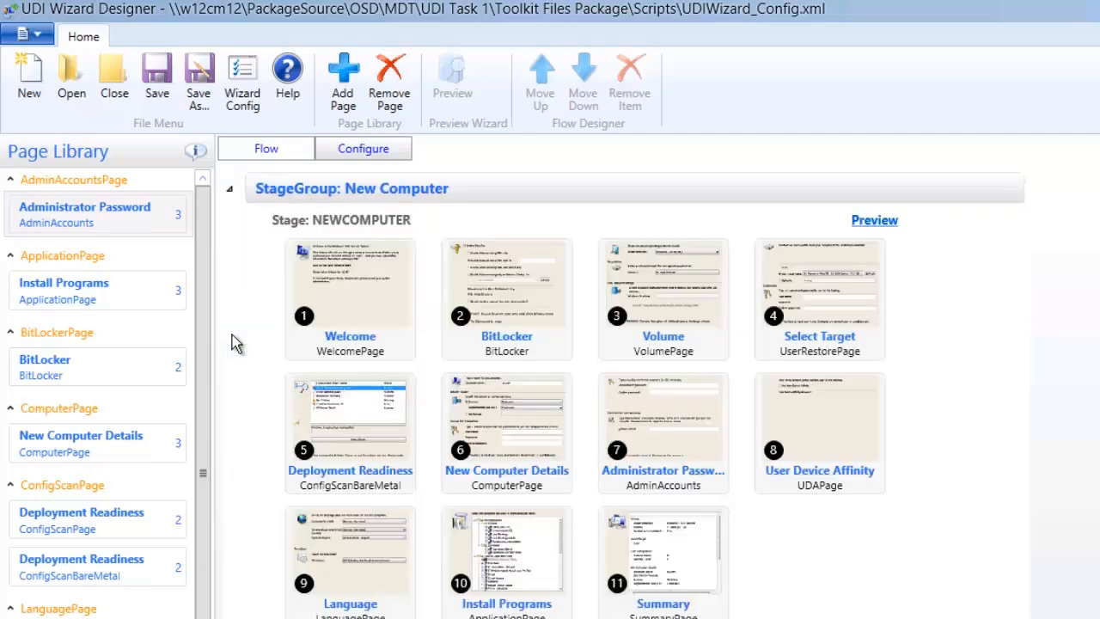
{"action": "left_click", "coordinate": [873, 220]}
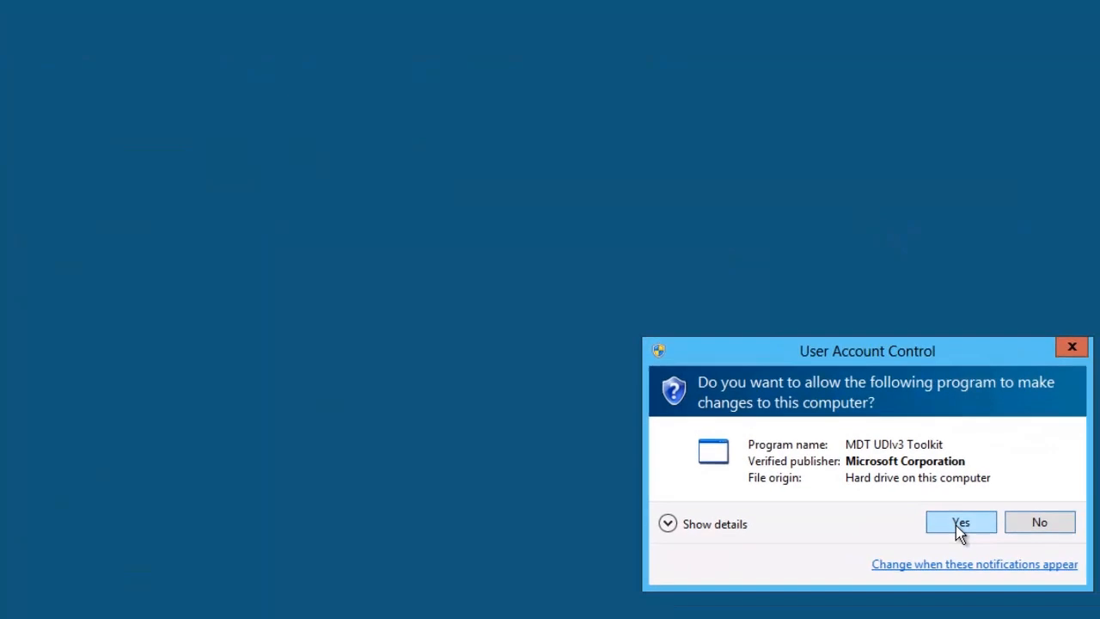
{"action": "left_click", "coordinate": [987, 540]}
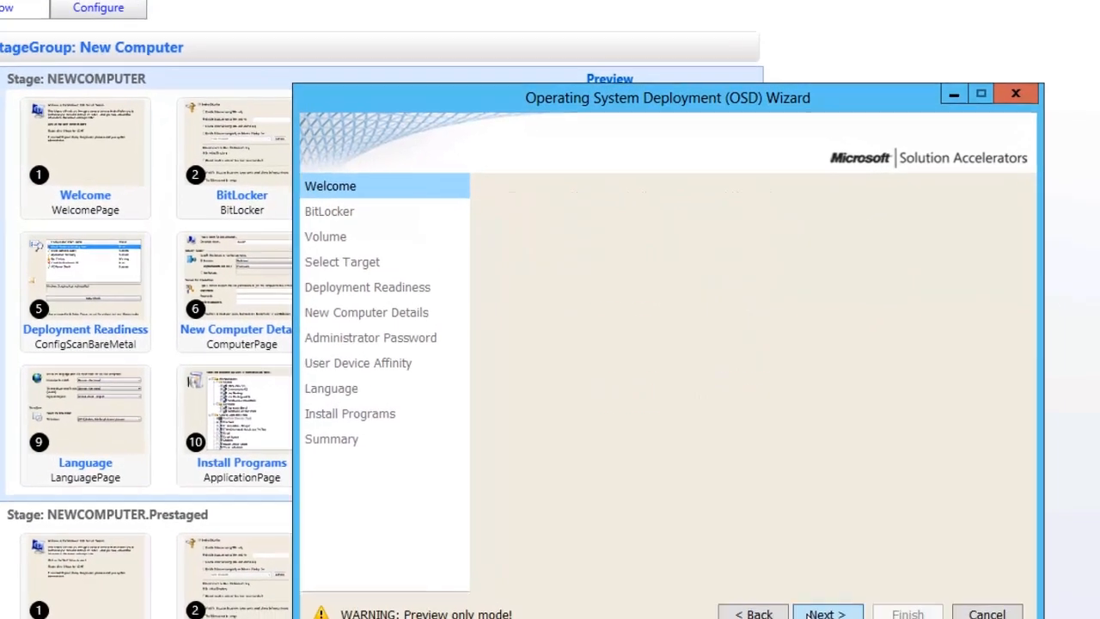
{"action": "left_click", "coordinate": [807, 614]}
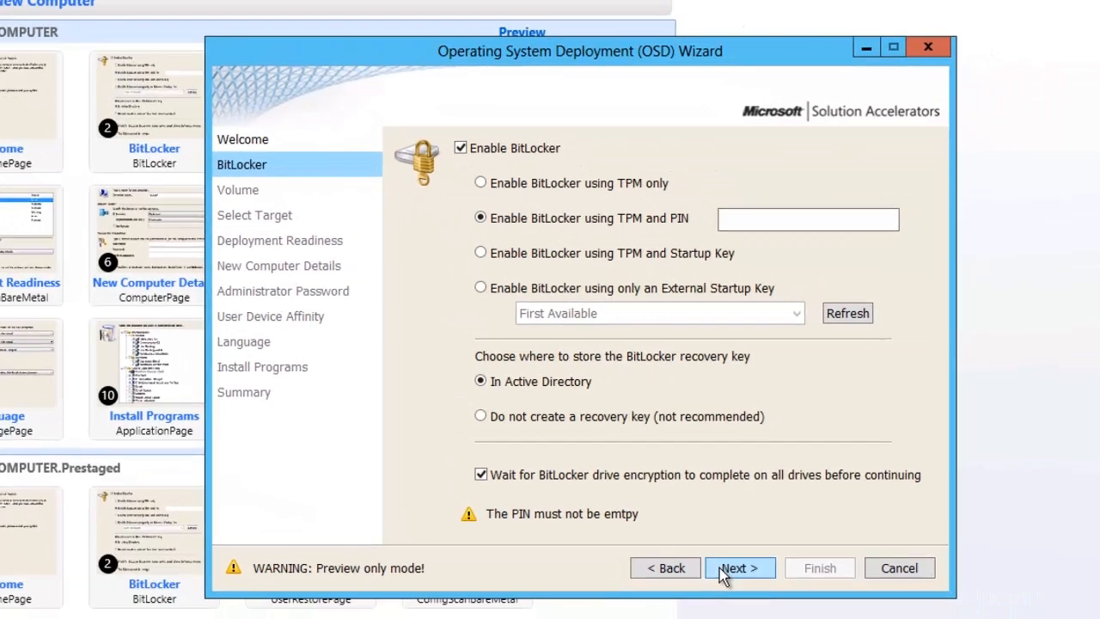
{"action": "left_click", "coordinate": [810, 613]}
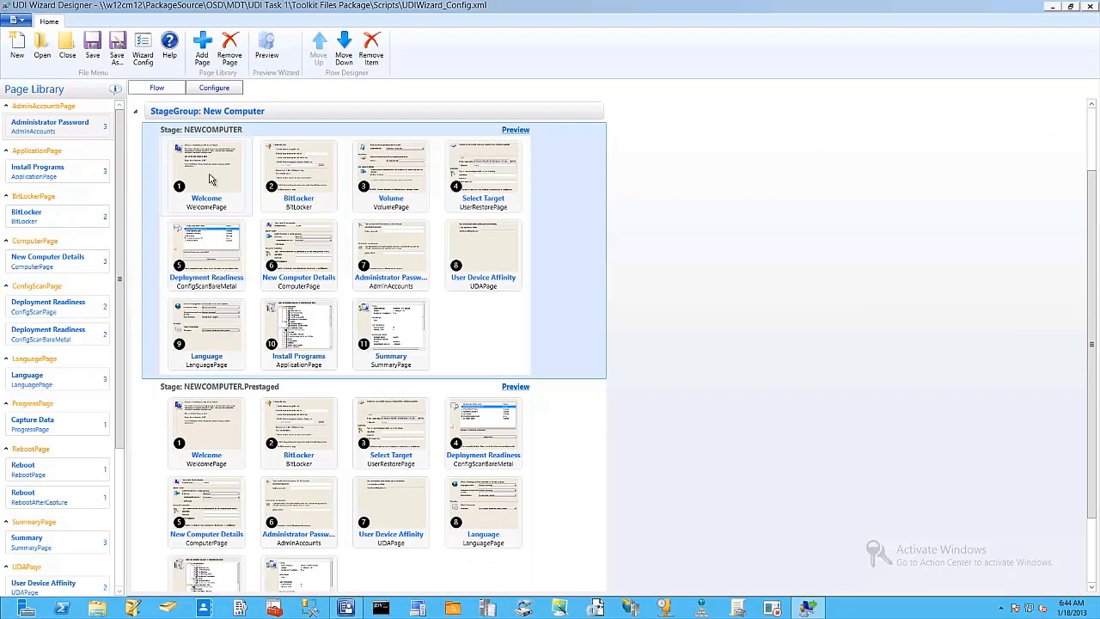
Remove the BitLocker page from the NEWCOMPUTER stage.
{"action": "left_click", "coordinate": [288, 183]}
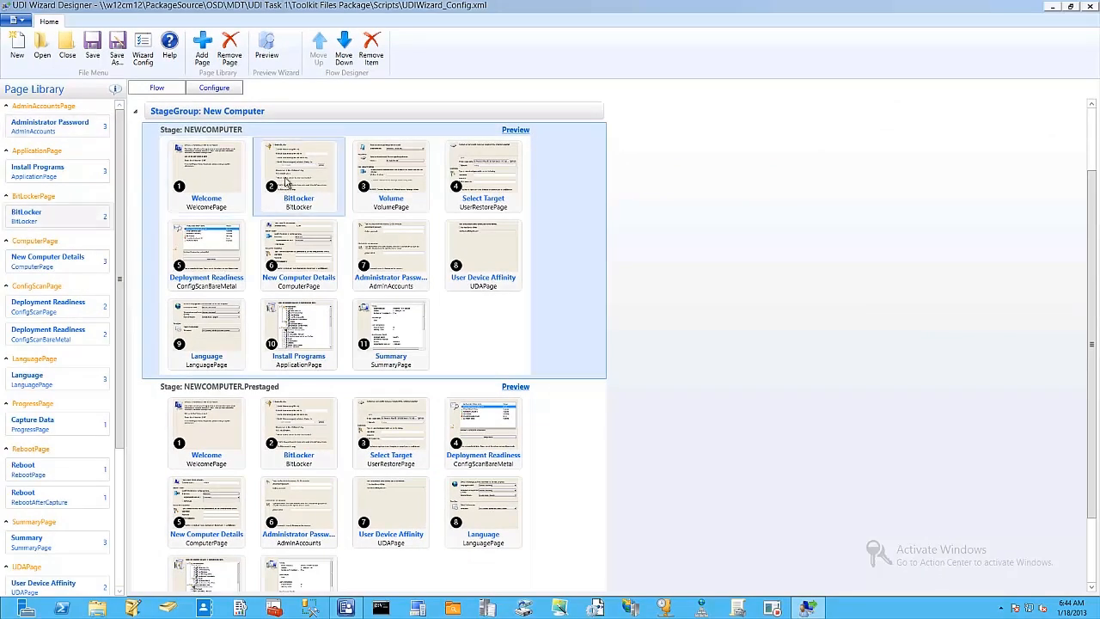
{"action": "right_click", "coordinate": [292, 180]}
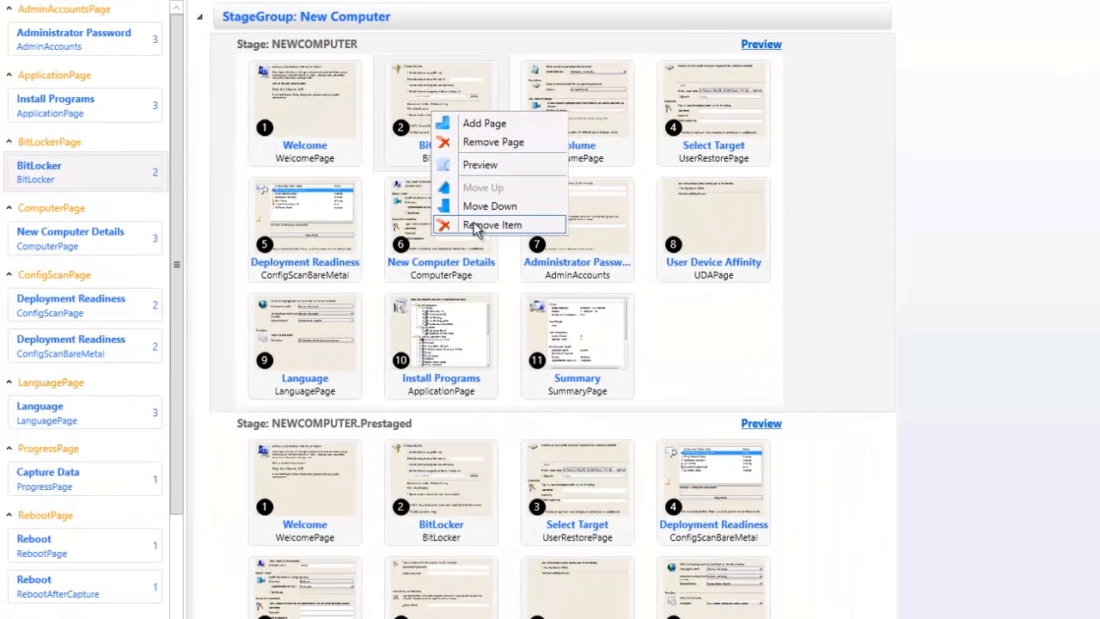
{"action": "left_click", "coordinate": [475, 226]}
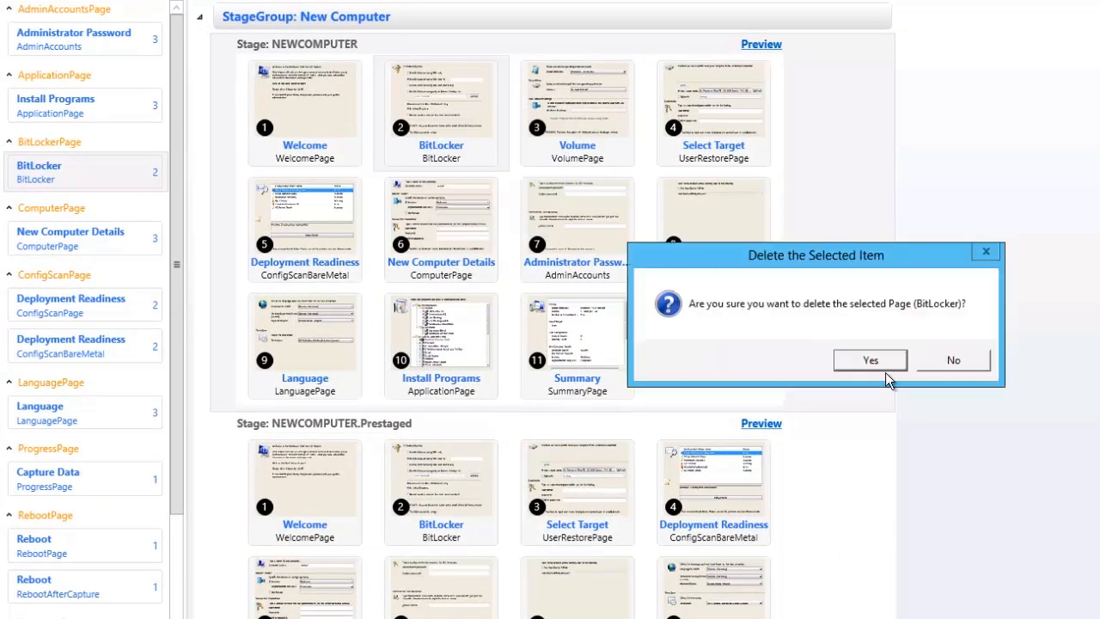
{"action": "left_click", "coordinate": [871, 361]}
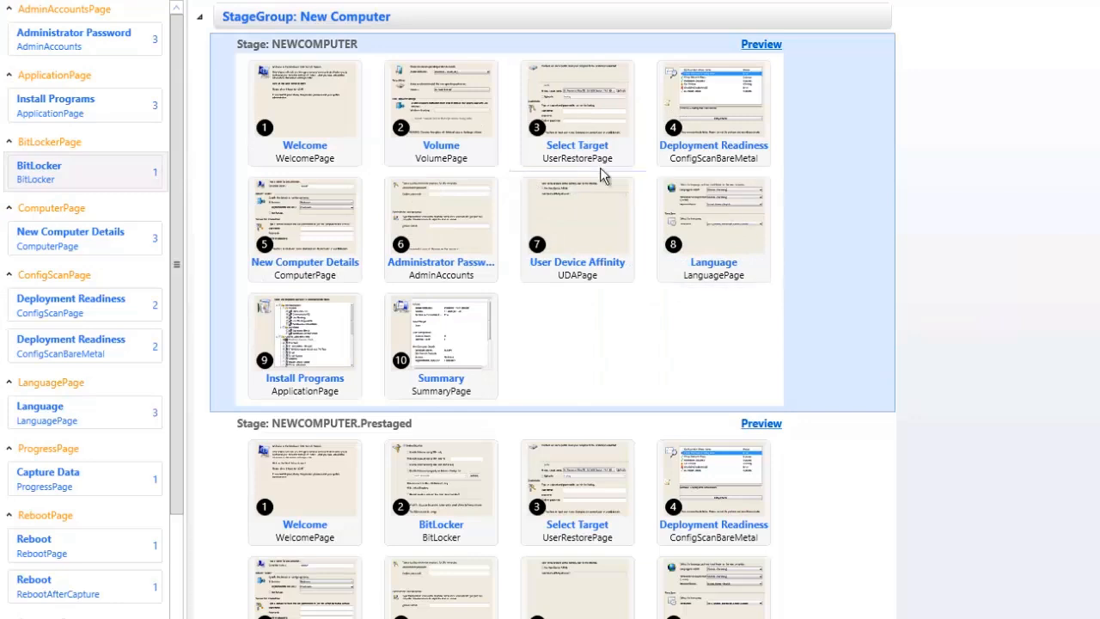
Remove the Select Target page from the NEWCOMPUTER stage.
{"action": "left_click", "coordinate": [573, 110]}
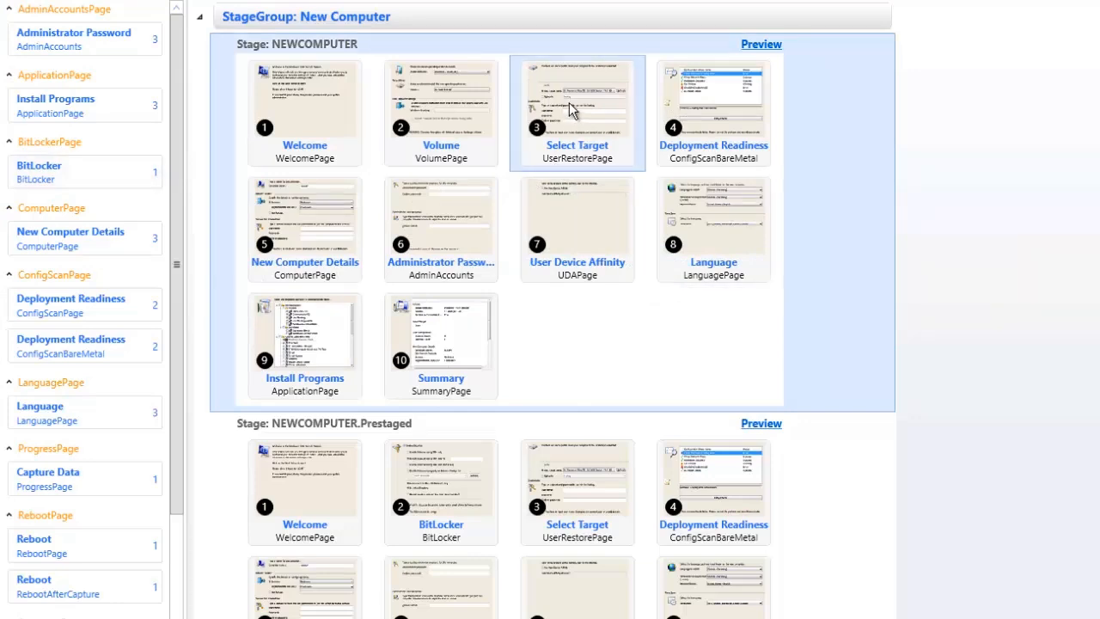
{"action": "right_click", "coordinate": [573, 110]}
{"action": "left_click", "coordinate": [630, 218]}
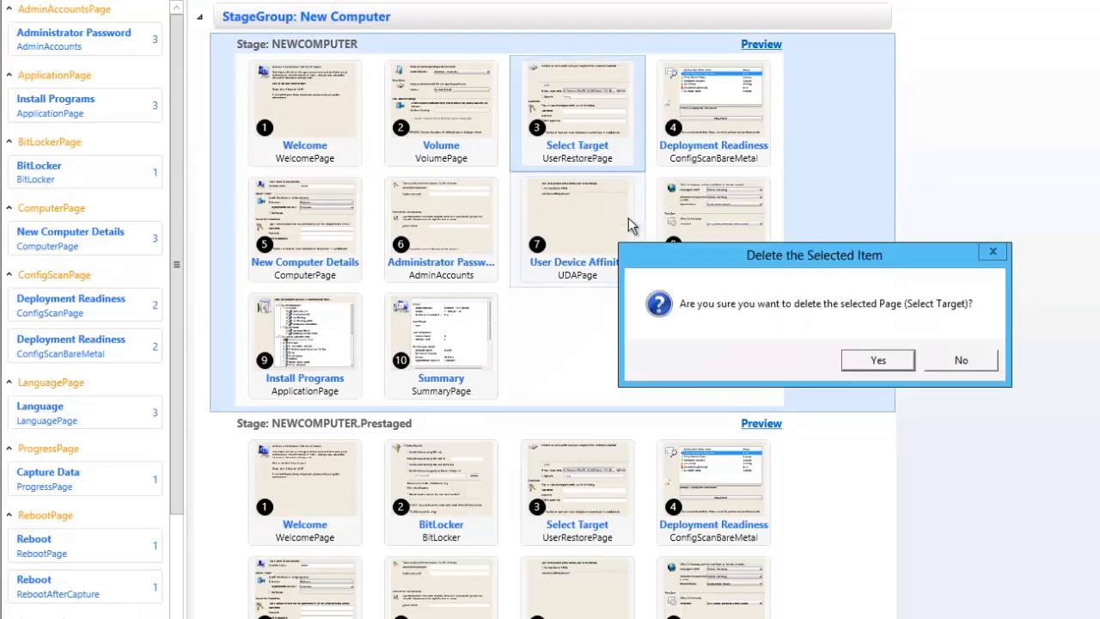
{"action": "left_click", "coordinate": [877, 360]}
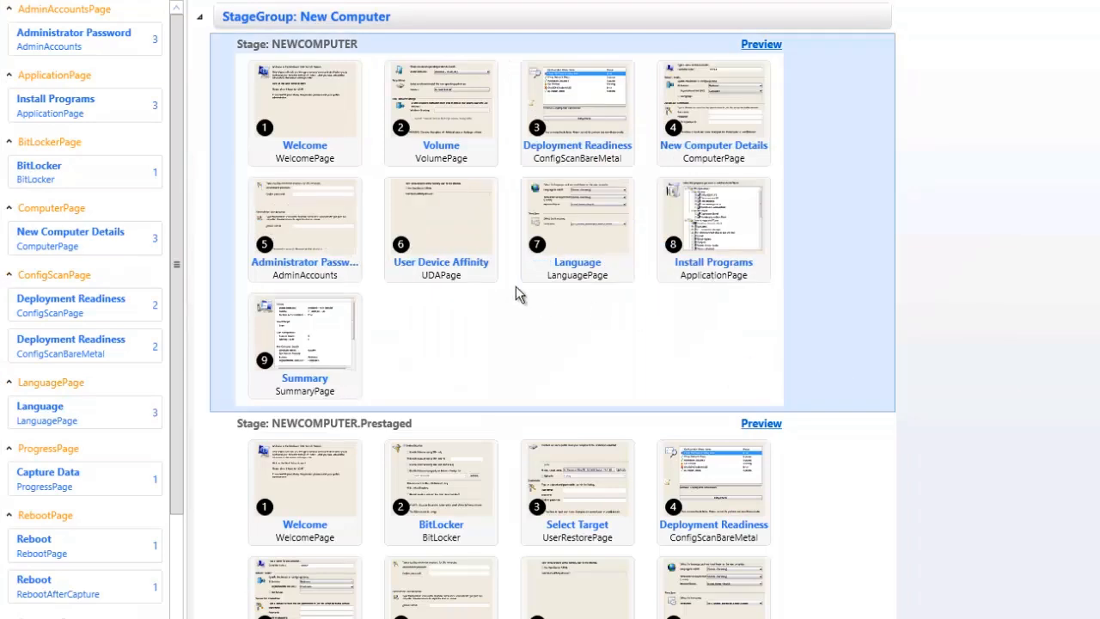
Remove the User Device Affinity page from the NEWCOMPUTER stage.
{"action": "right_click", "coordinate": [439, 233]}
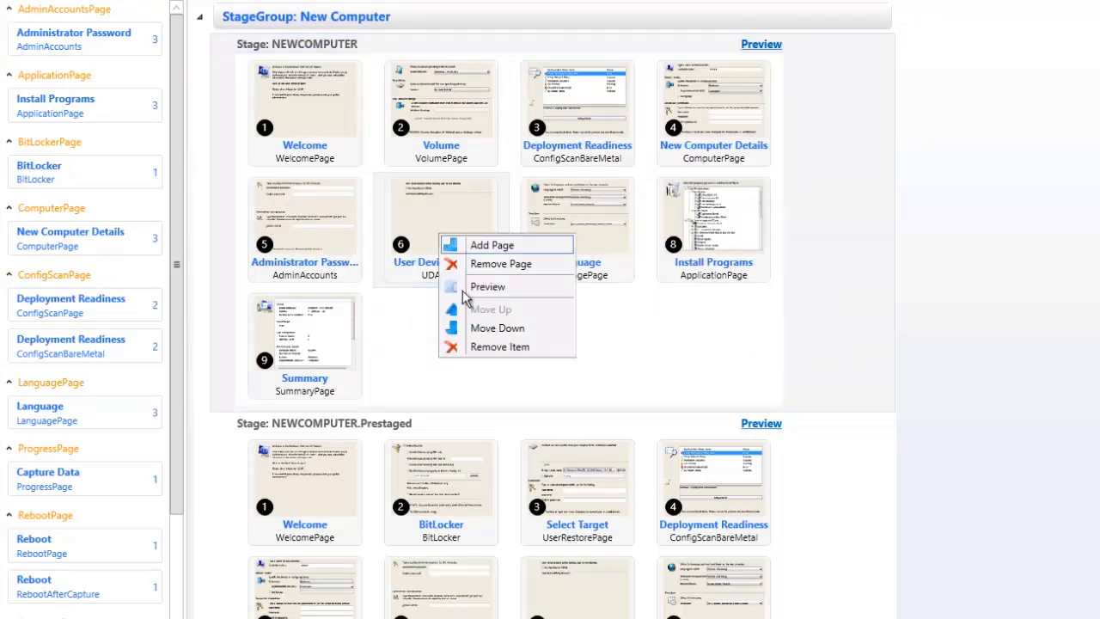
{"action": "left_click", "coordinate": [484, 346]}
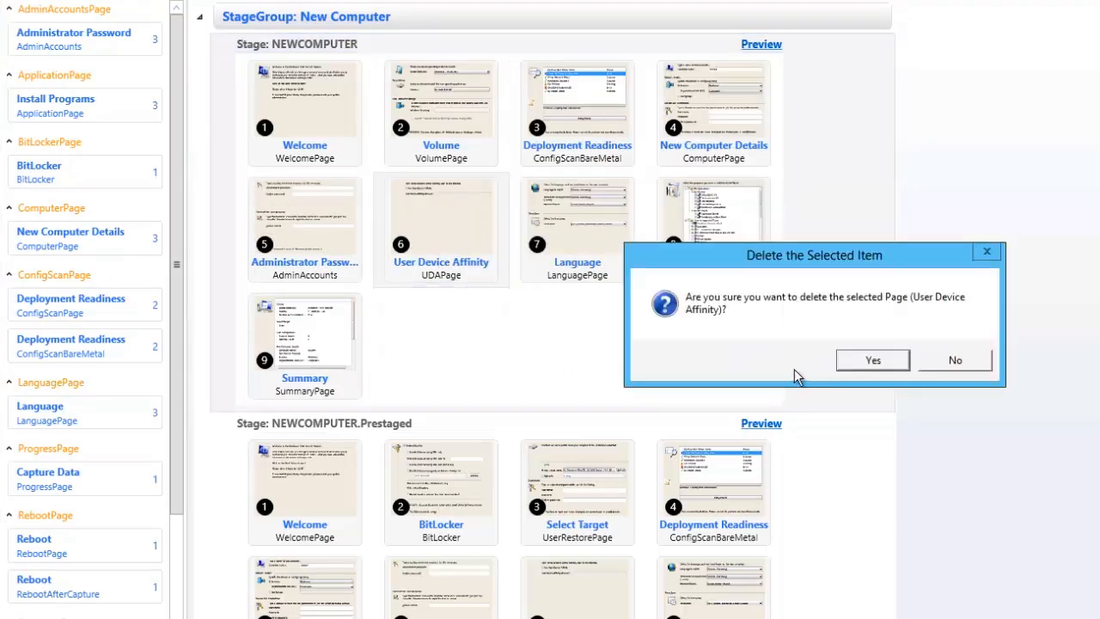
{"action": "left_click", "coordinate": [871, 360]}
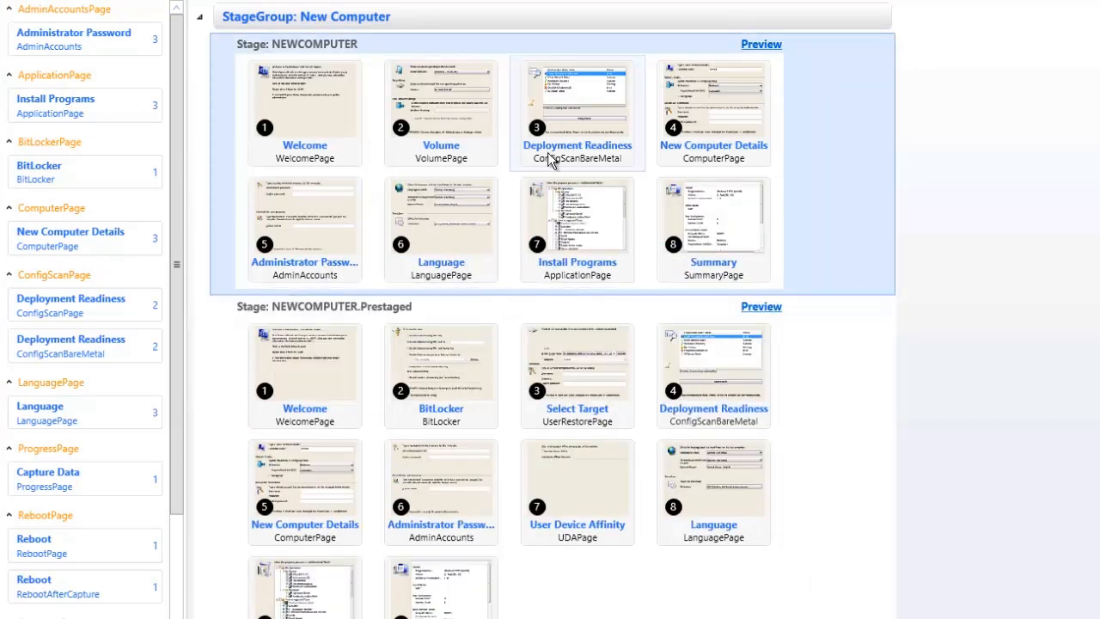
Open the configuration of the NEWCOMPUTER stage's Welcome page and show its sample page screen shot.
{"action": "double_click", "coordinate": [307, 122]}
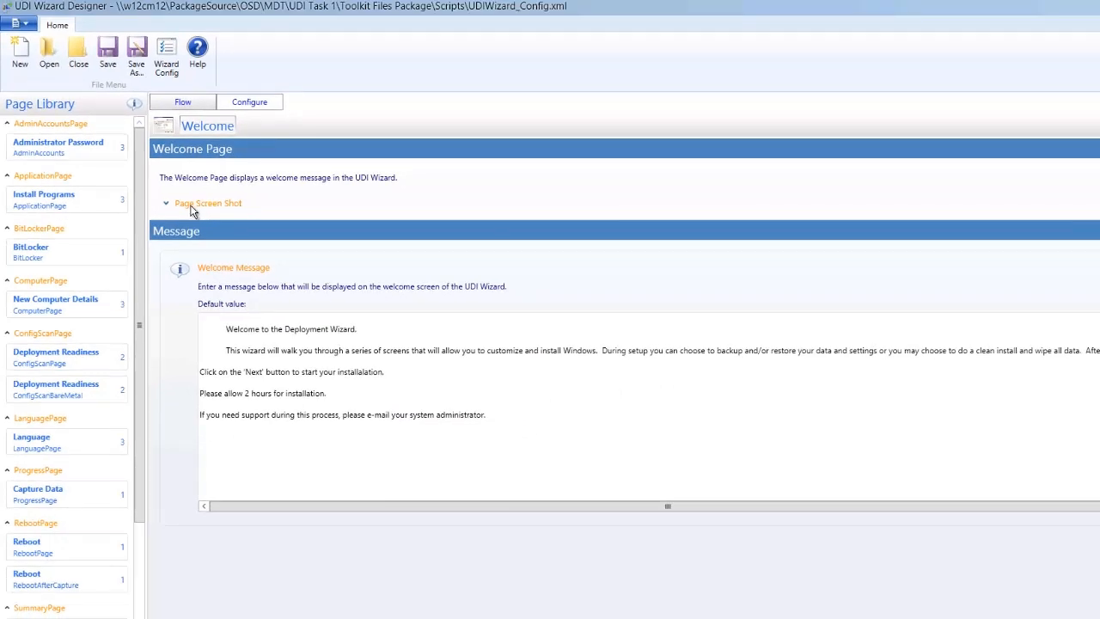
{"action": "left_click", "coordinate": [191, 205]}
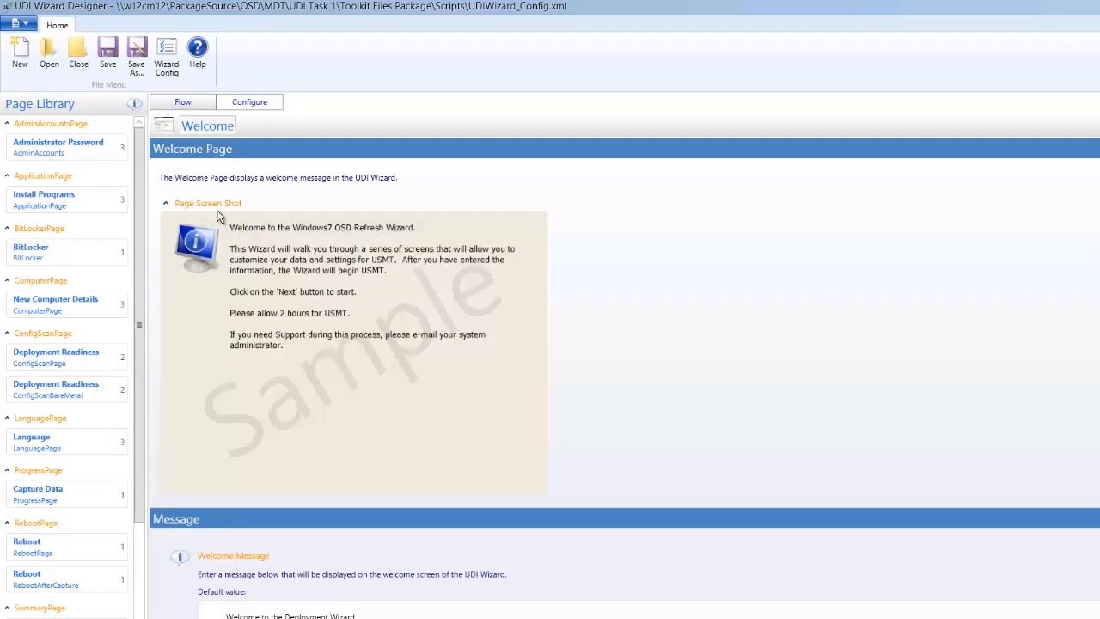
Hide the Welcome page's sample screen shot and change the welcome message's first line to "Welcome to the ITSLabs Deployment Wizard.".
{"action": "left_click", "coordinate": [218, 207]}
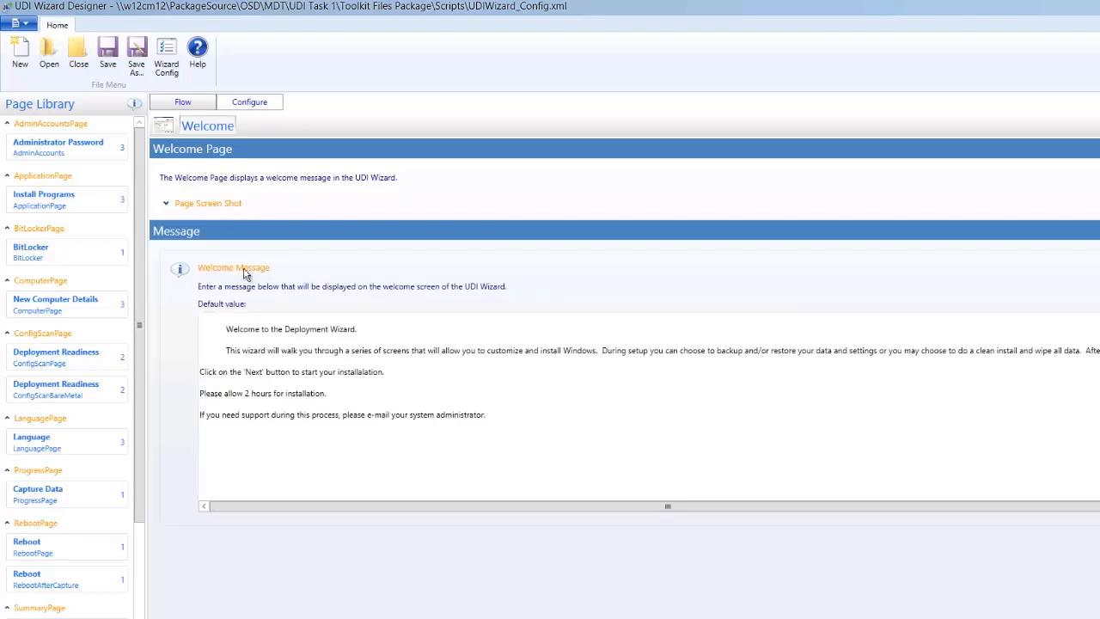
{"action": "left_click", "coordinate": [367, 329]}
{"action": "key", "text": "ctrl+a"}
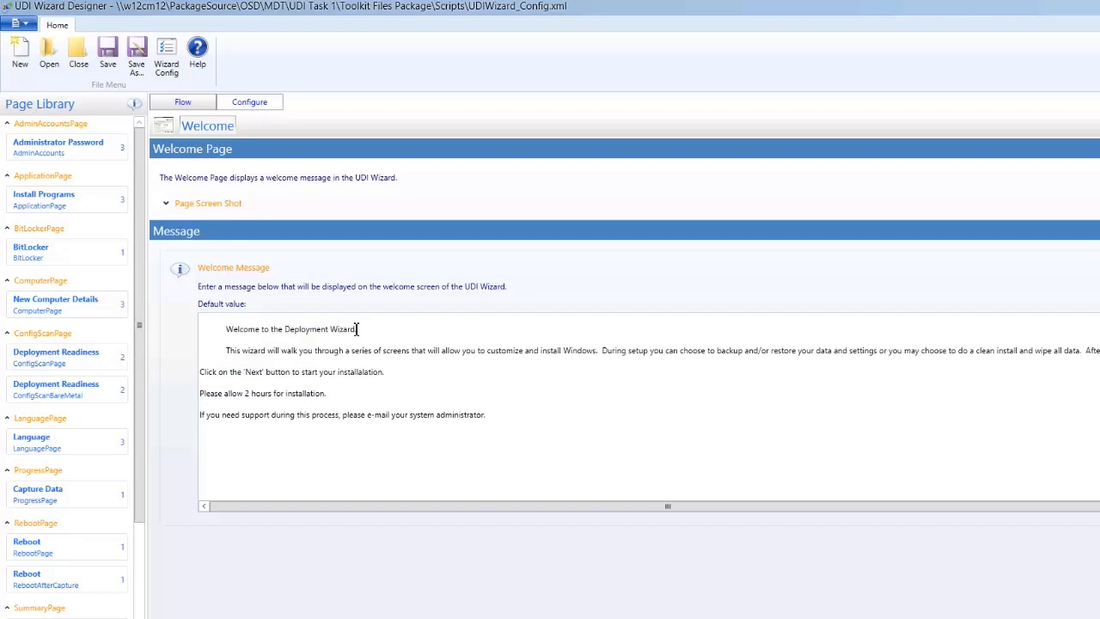
{"action": "type", "text": "ITSLabs"}
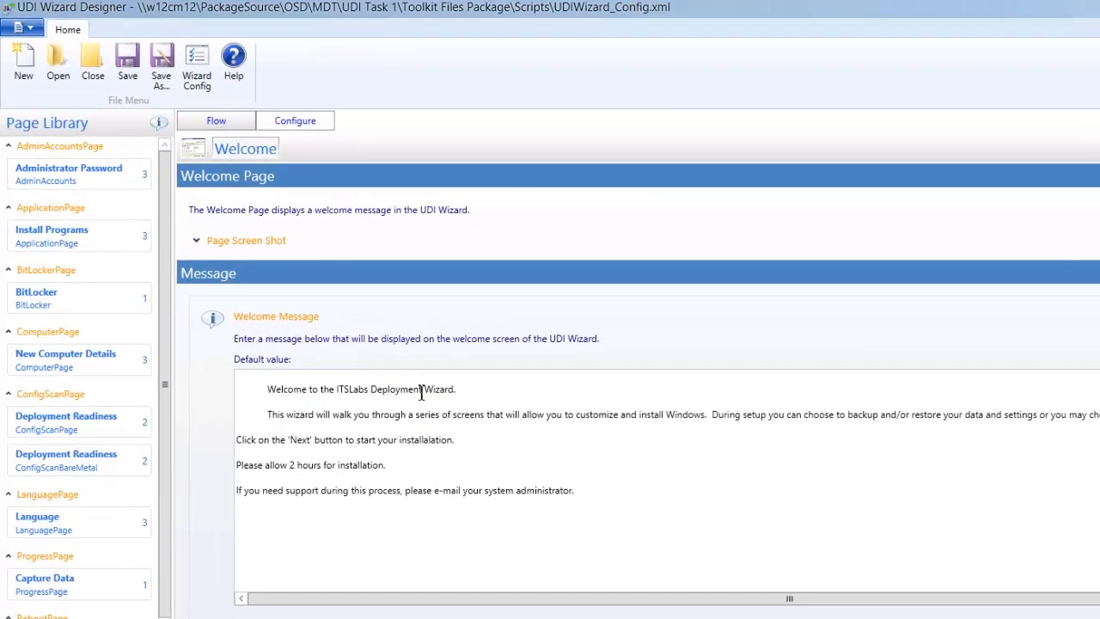
Open the configuration of the NEWCOMPUTER stage's Volume page, show its sample screen shot and go to the image combo box values.
{"action": "left_click", "coordinate": [238, 128]}
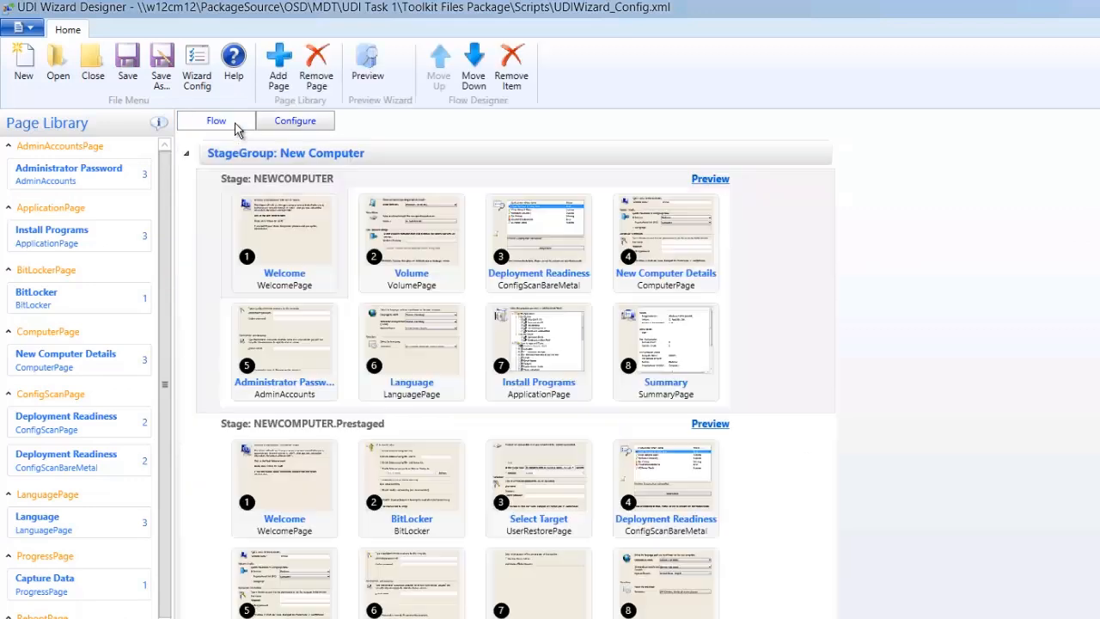
{"action": "left_click", "coordinate": [435, 257]}
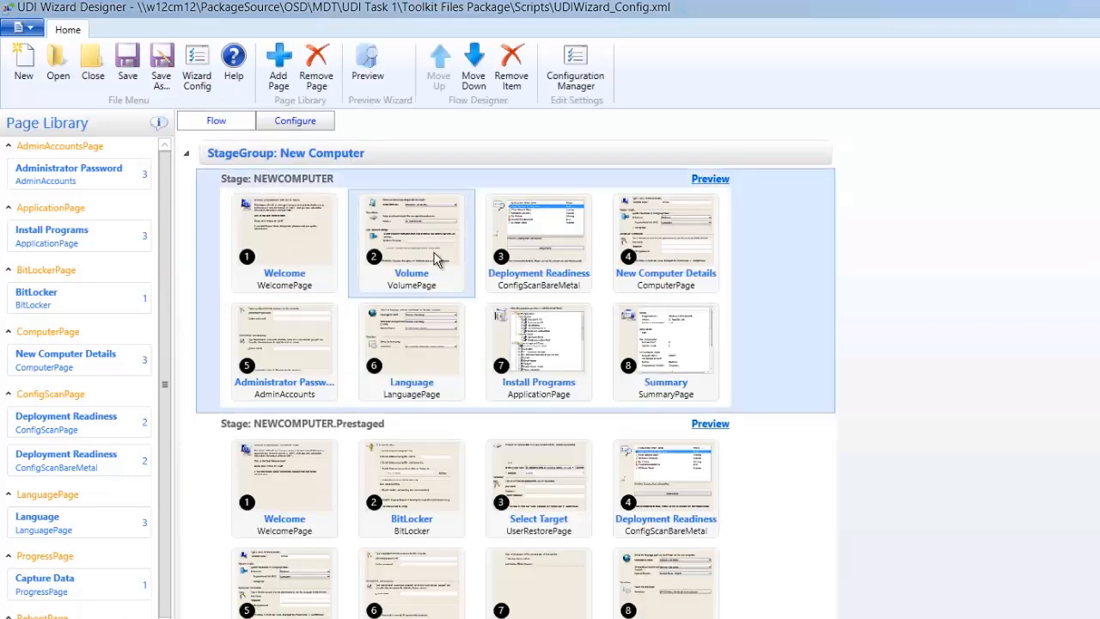
{"action": "double_click", "coordinate": [419, 255]}
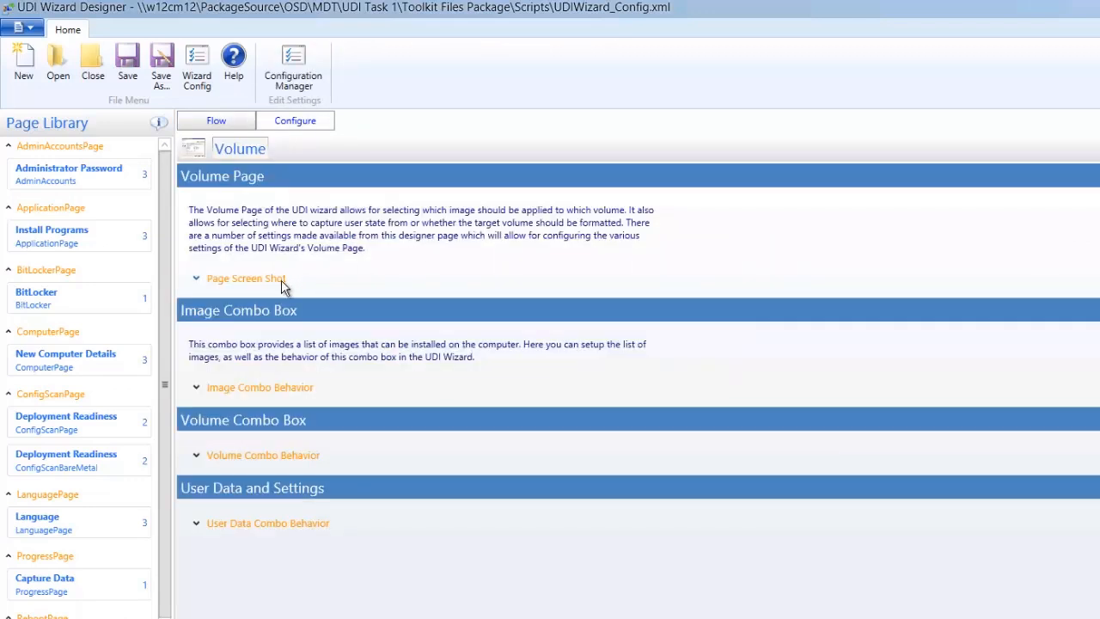
{"action": "left_click", "coordinate": [283, 286]}
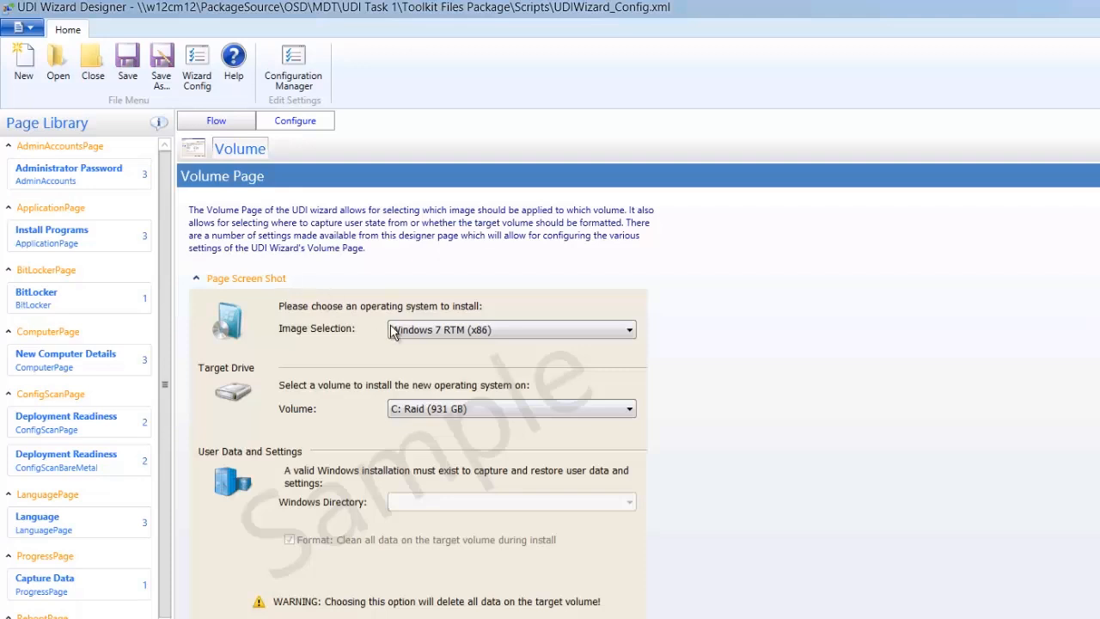
{"action": "scroll", "coordinate": [415, 374], "scroll_direction": "down", "scroll_amount": 2}
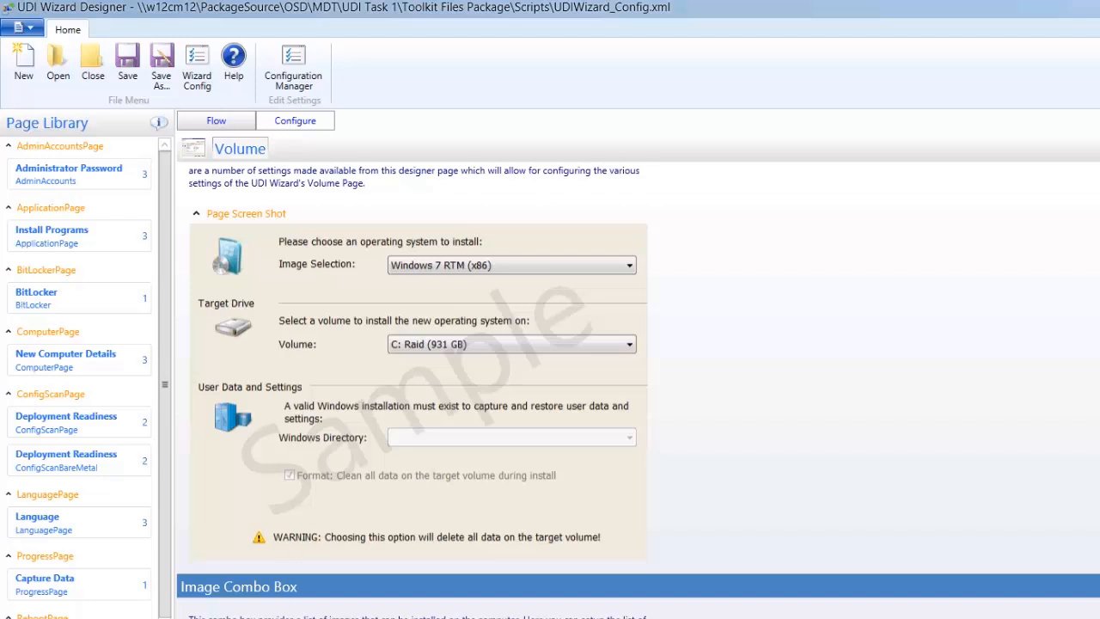
{"action": "scroll", "coordinate": [638, 361], "scroll_direction": "down", "scroll_amount": 3}
{"action": "scroll", "coordinate": [419, 344], "scroll_direction": "down", "scroll_amount": 1}
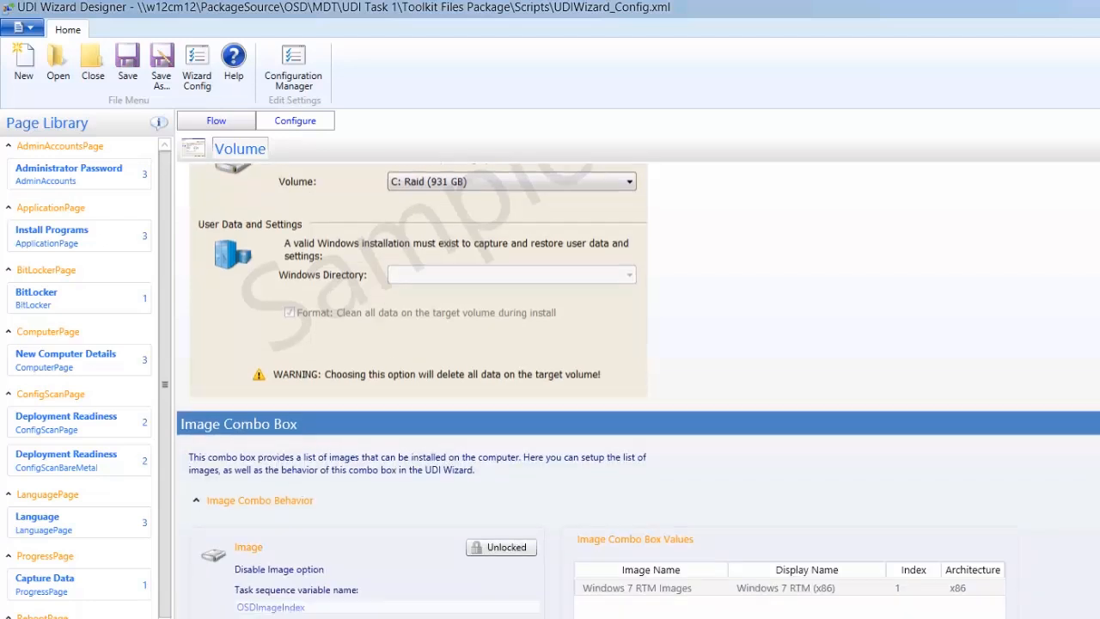
Edit the Windows 7 RTM image entry and set its image name to "Windows 8 Enterprise Images".
{"action": "double_click", "coordinate": [655, 593]}
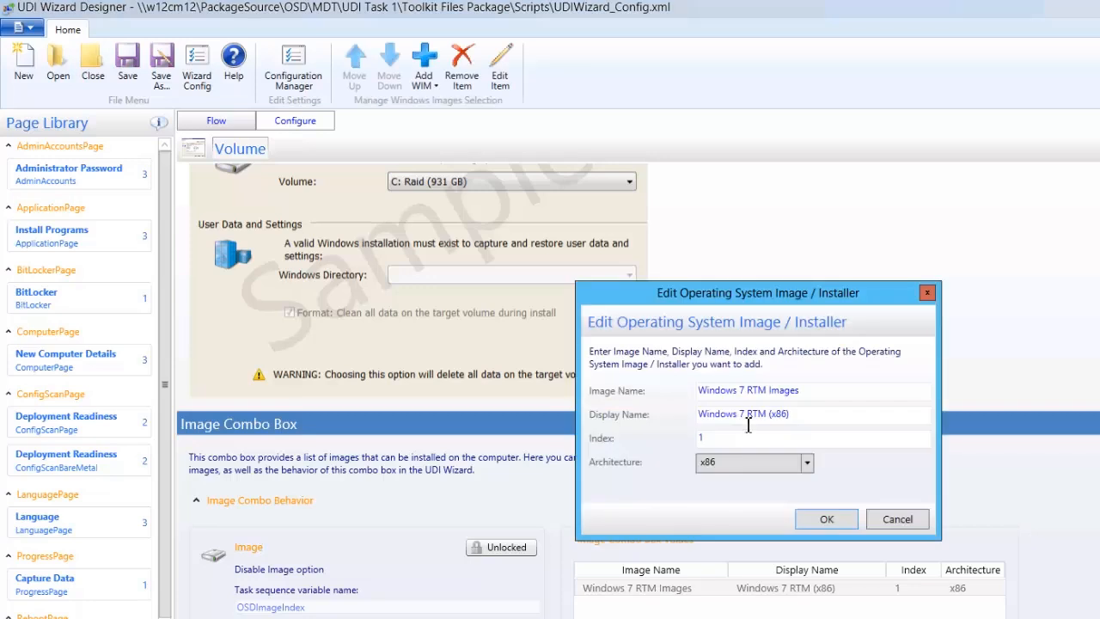
{"action": "triple_click", "coordinate": [746, 396]}
{"action": "left_click", "coordinate": [746, 392]}
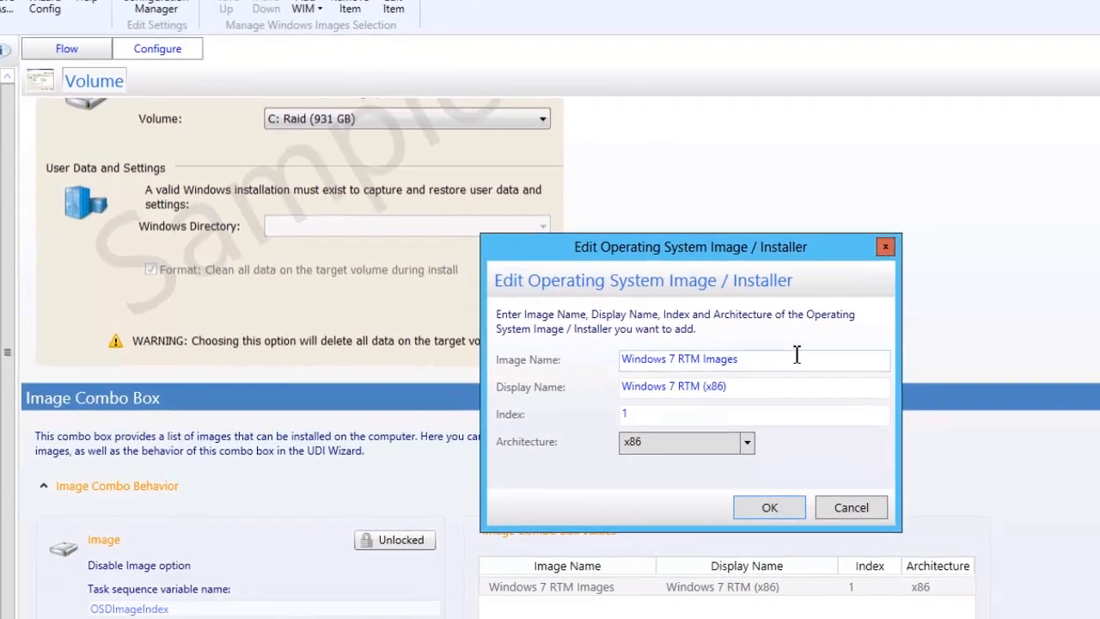
{"action": "key", "text": "BackSpace"}
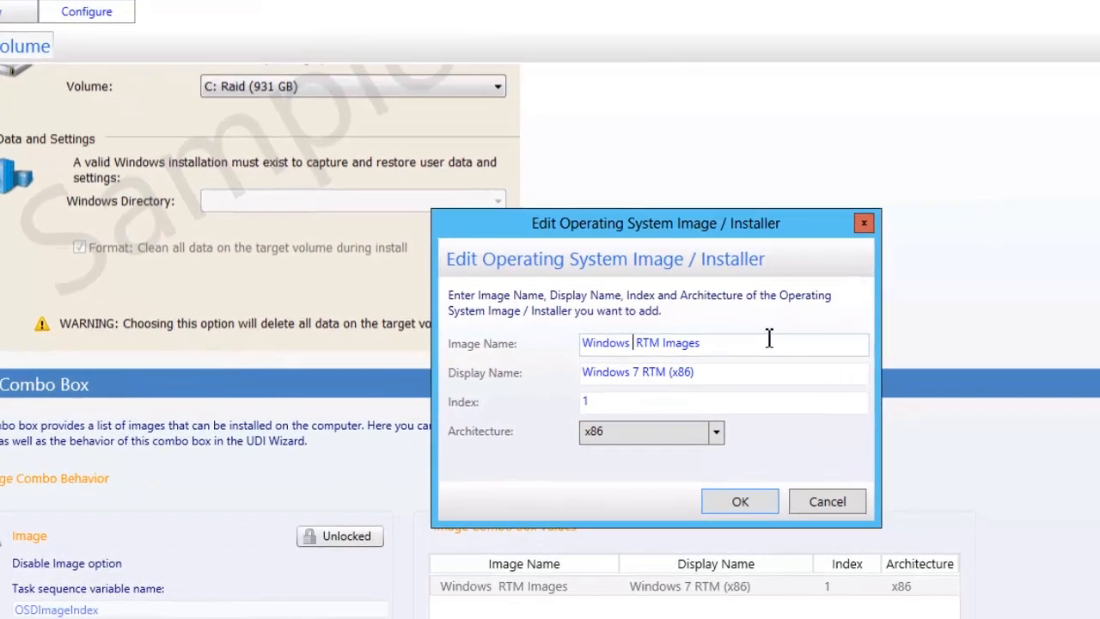
{"action": "type", "text": "8"}
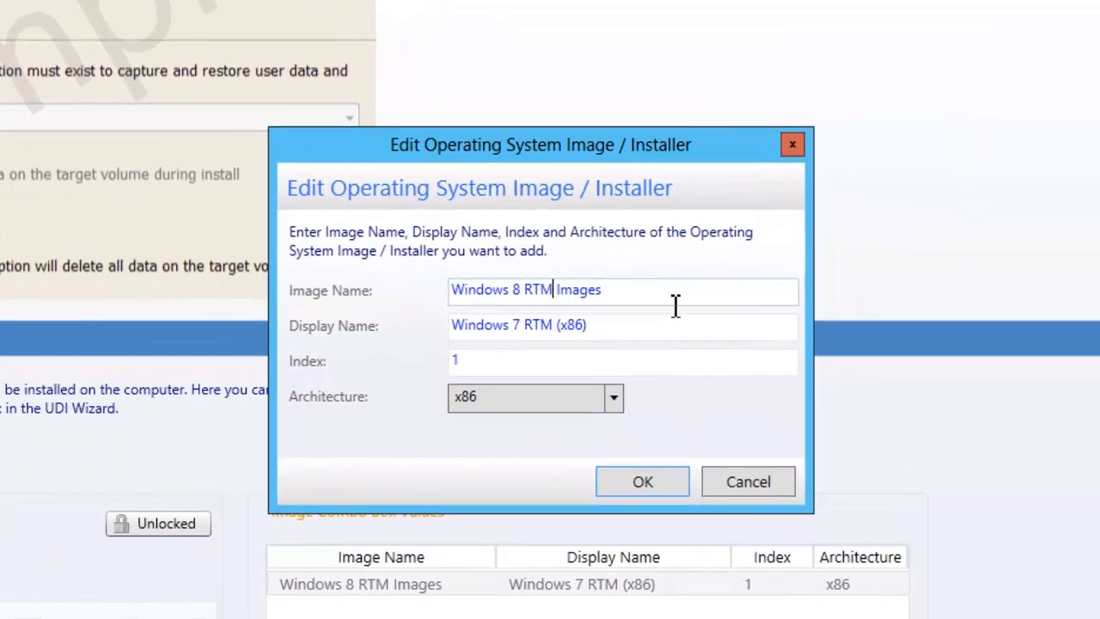
{"action": "key", "text": "BackSpace"}
{"action": "key", "text": "BackSpace"}
{"action": "key", "text": "BackSpace"}
{"action": "type", "text": "Enterpris"}
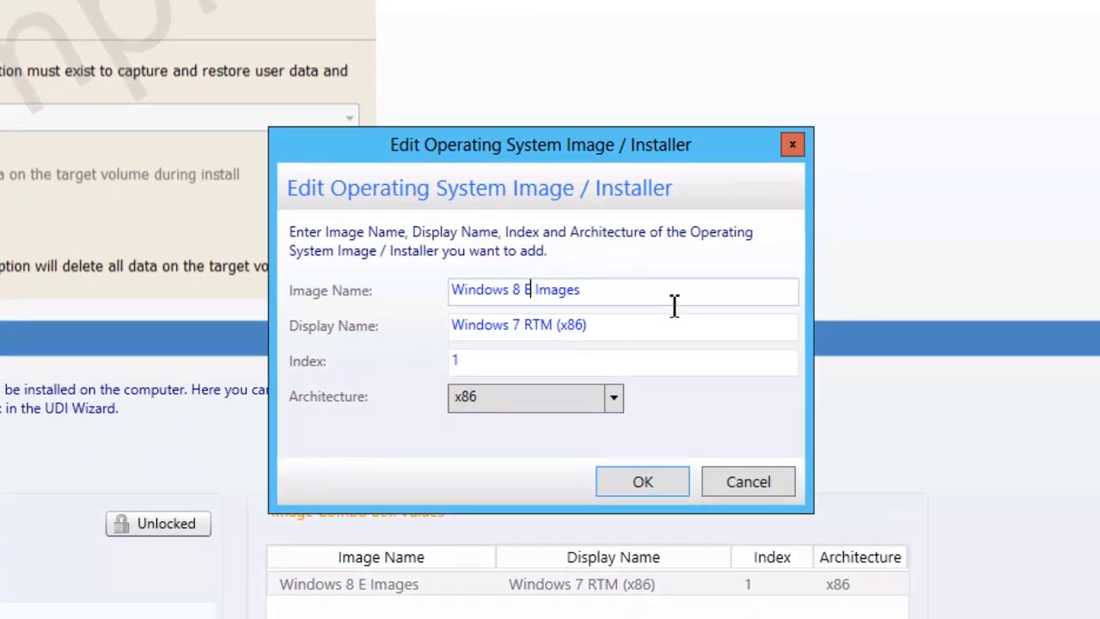
{"action": "type", "text": "e"}
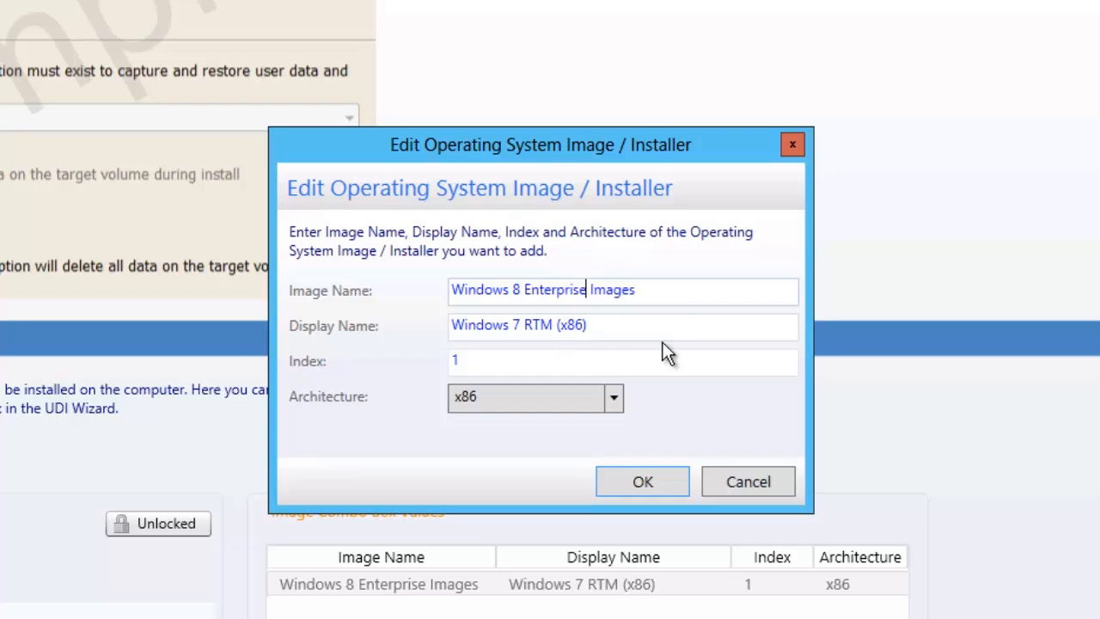
Set the image entry's display name to "Windows 8 Enterprise (x64)".
{"action": "left_click", "coordinate": [552, 329]}
{"action": "left_click", "coordinate": [552, 329]}
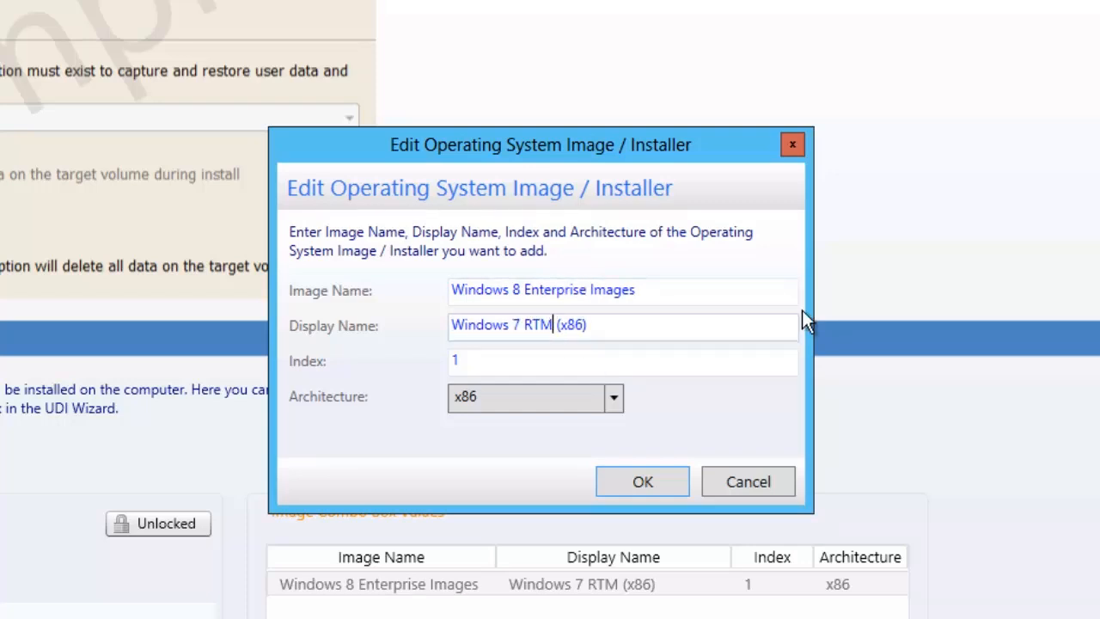
{"action": "key", "text": "BackSpace"}
{"action": "key", "text": "BackSpace"}
{"action": "key", "text": "BackSpace"}
{"action": "key", "text": "BackSpace"}
{"action": "key", "text": "BackSpace"}
{"action": "type", "text": "8"}
{"action": "type", "text": " Enterpr"}
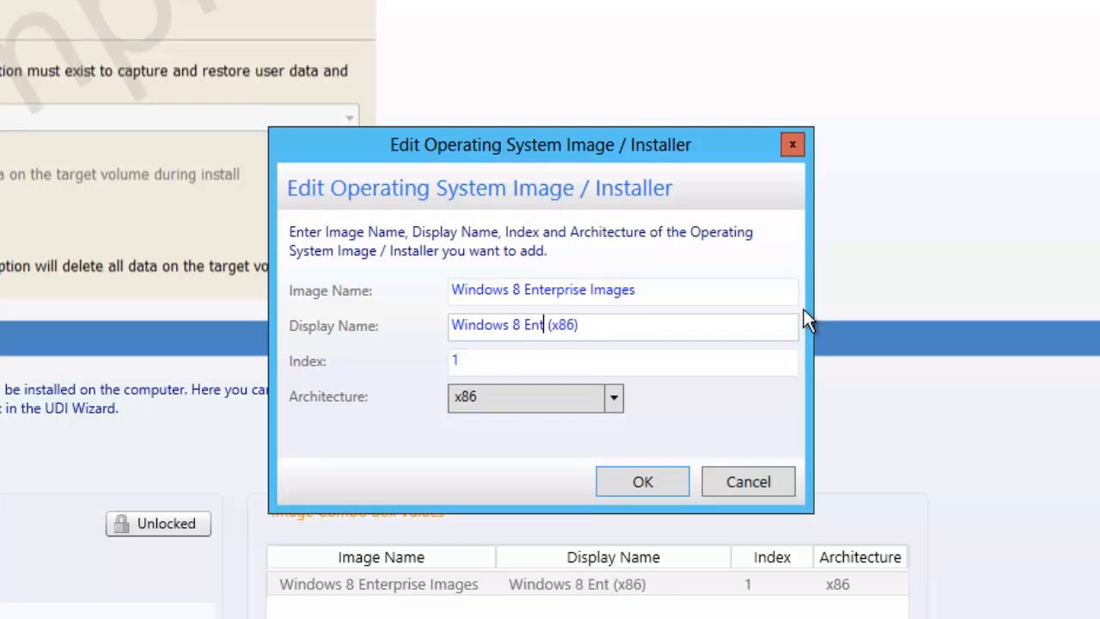
{"action": "type", "text": "ise"}
{"action": "key", "text": "Right"}
{"action": "key", "text": "Right"}
{"action": "key", "text": "Right"}
{"action": "key", "text": "Right"}
{"action": "key", "text": "Delete"}
{"action": "key", "text": "BackSpace"}
{"action": "type", "text": "64"}
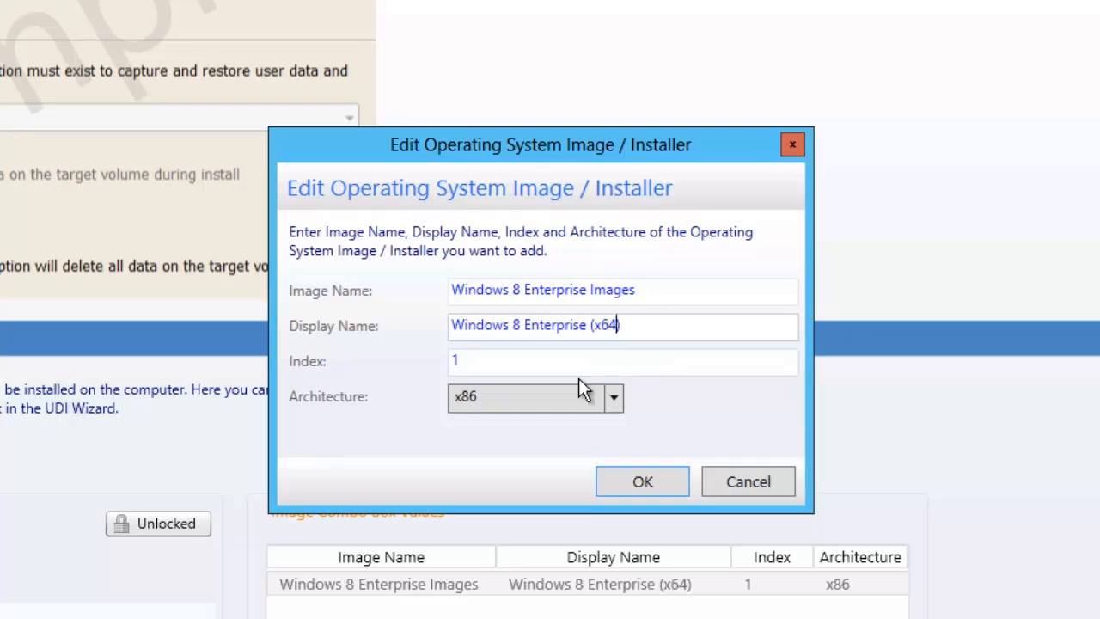
Set the image entry's index to 2 and architecture to amd64, and accept the edited entry.
{"action": "double_click", "coordinate": [518, 363]}
{"action": "type", "text": "2"}
{"action": "left_click", "coordinate": [493, 402]}
{"action": "left_click", "coordinate": [492, 453]}
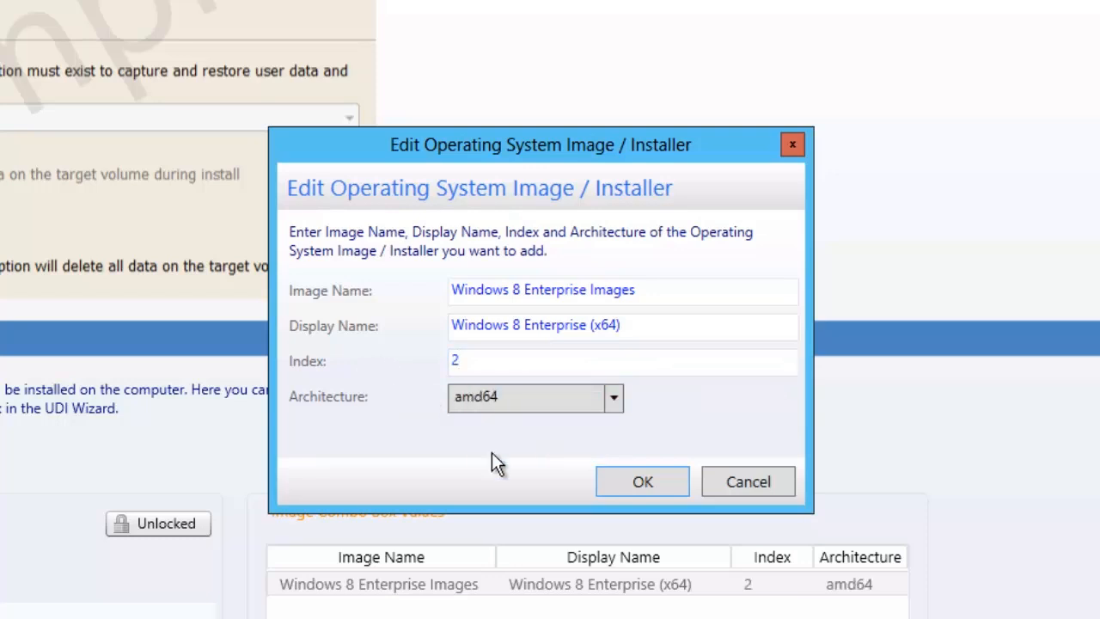
{"action": "left_click", "coordinate": [617, 479]}
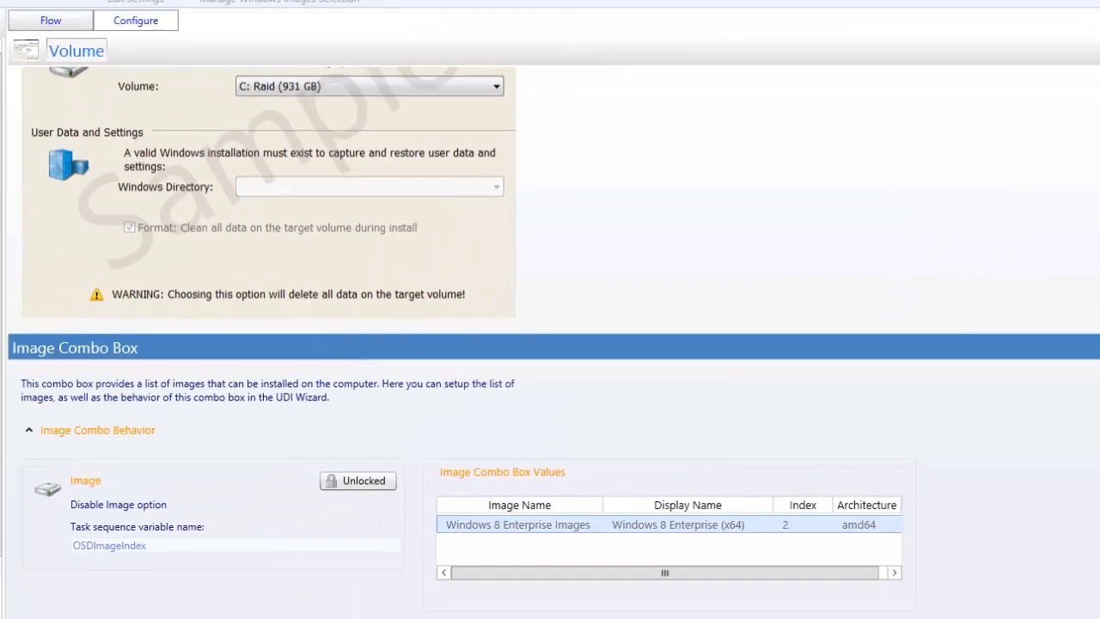
Return to the page flow, open the NEWCOMPUTER stage's New Computer Details page and show its sample screen shot.
{"action": "scroll", "coordinate": [549, 344], "scroll_direction": "up", "scroll_amount": 5}
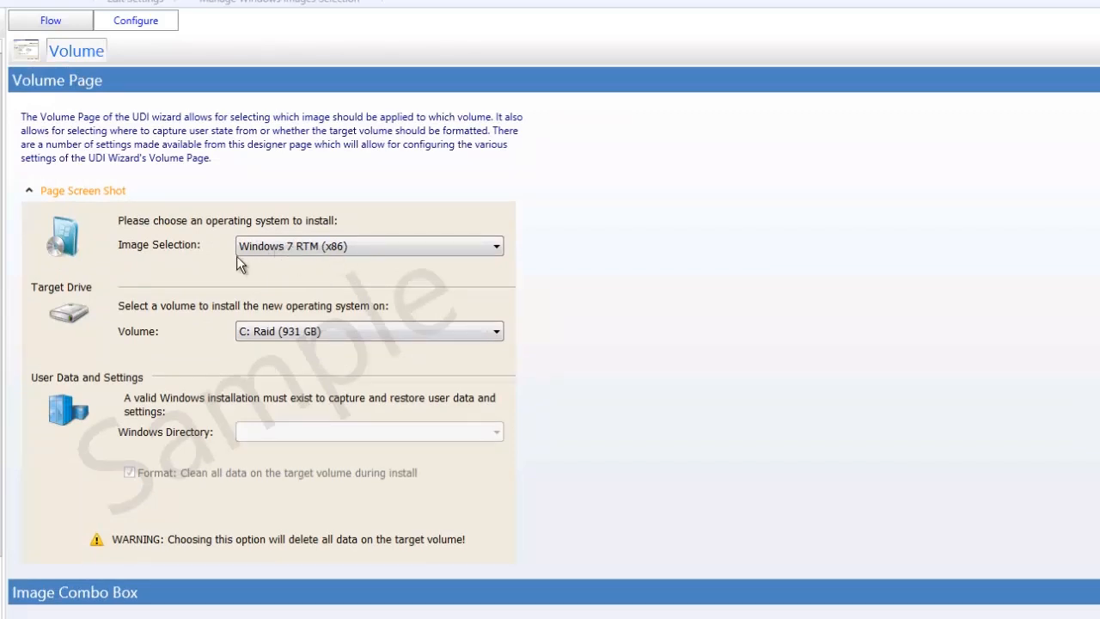
{"action": "left_click", "coordinate": [76, 25]}
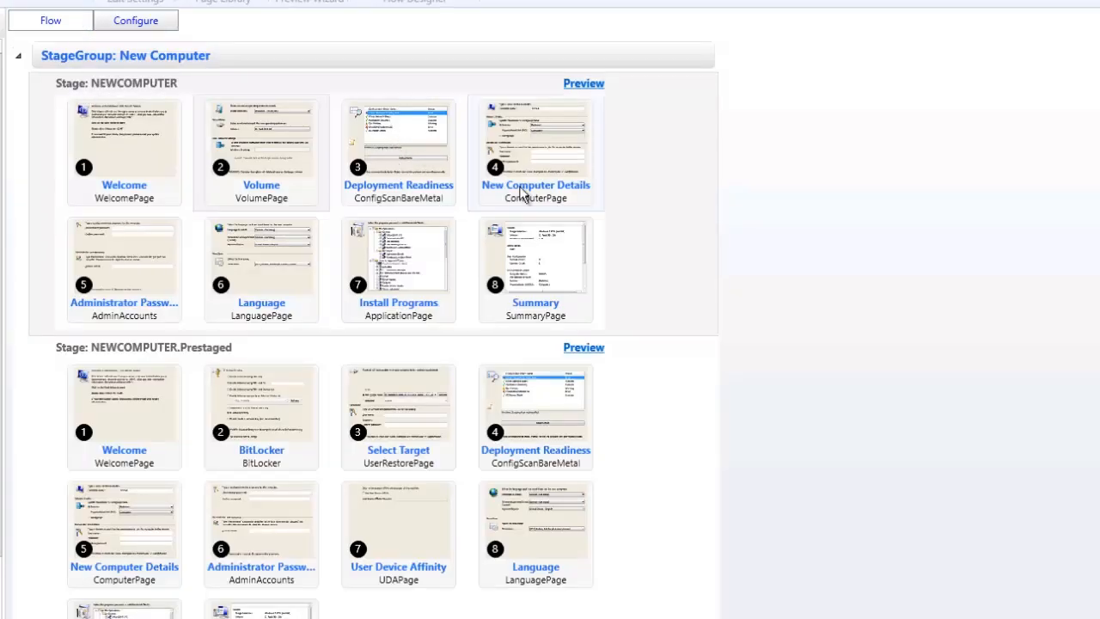
{"action": "left_click", "coordinate": [527, 157]}
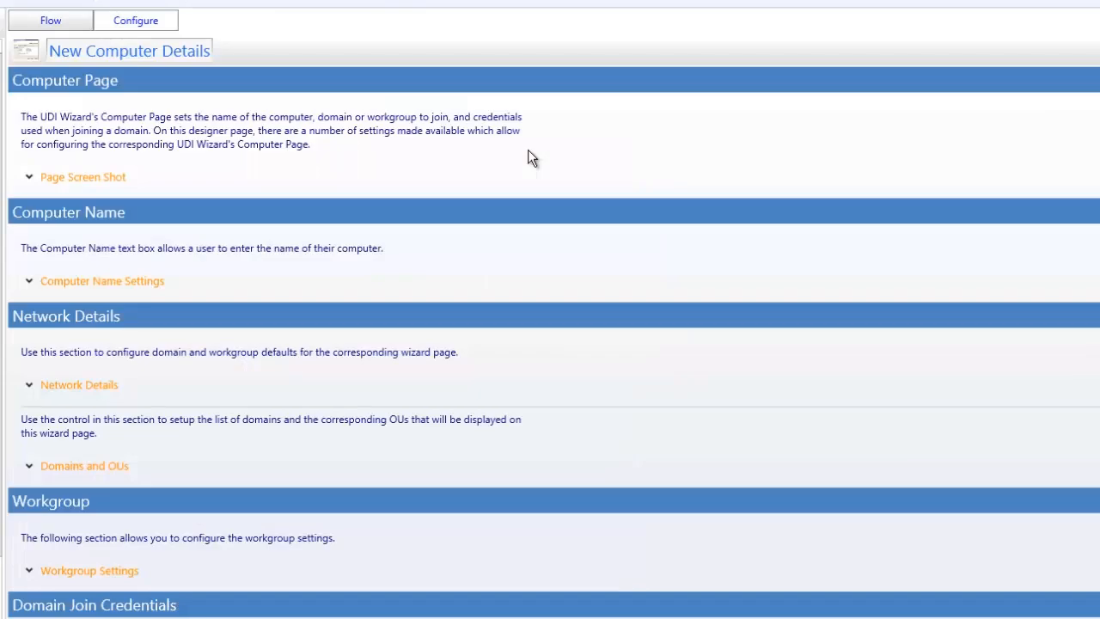
{"action": "left_click", "coordinate": [119, 179]}
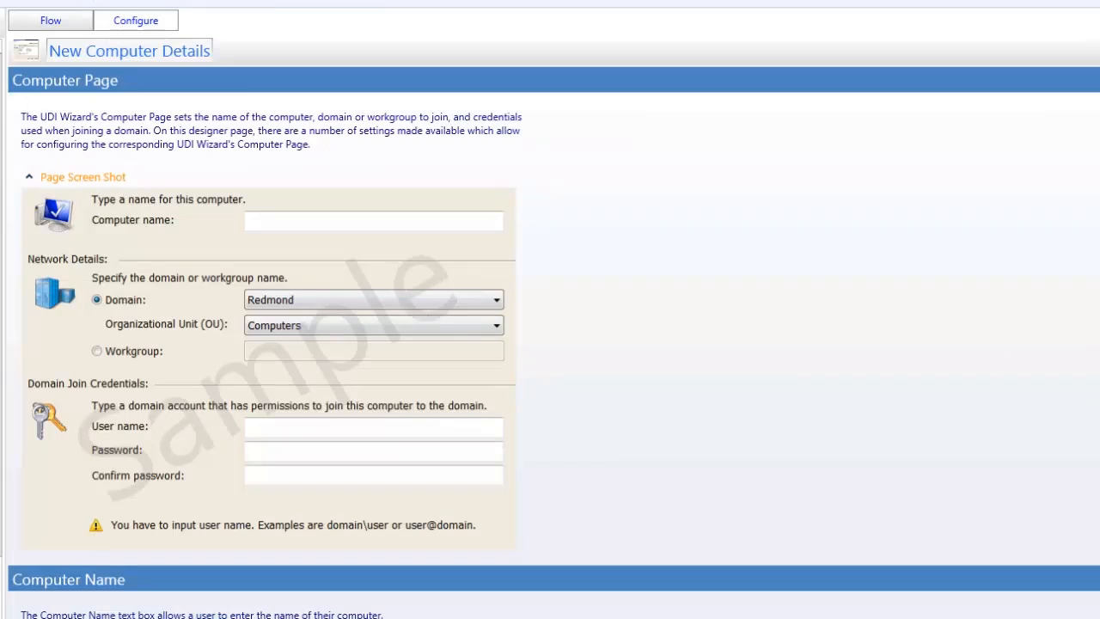
Add the domain cfgmgr.its with the friendly name CFGMGR to the Domains and OUs list.
{"action": "scroll", "coordinate": [550, 344], "scroll_direction": "down", "scroll_amount": 5}
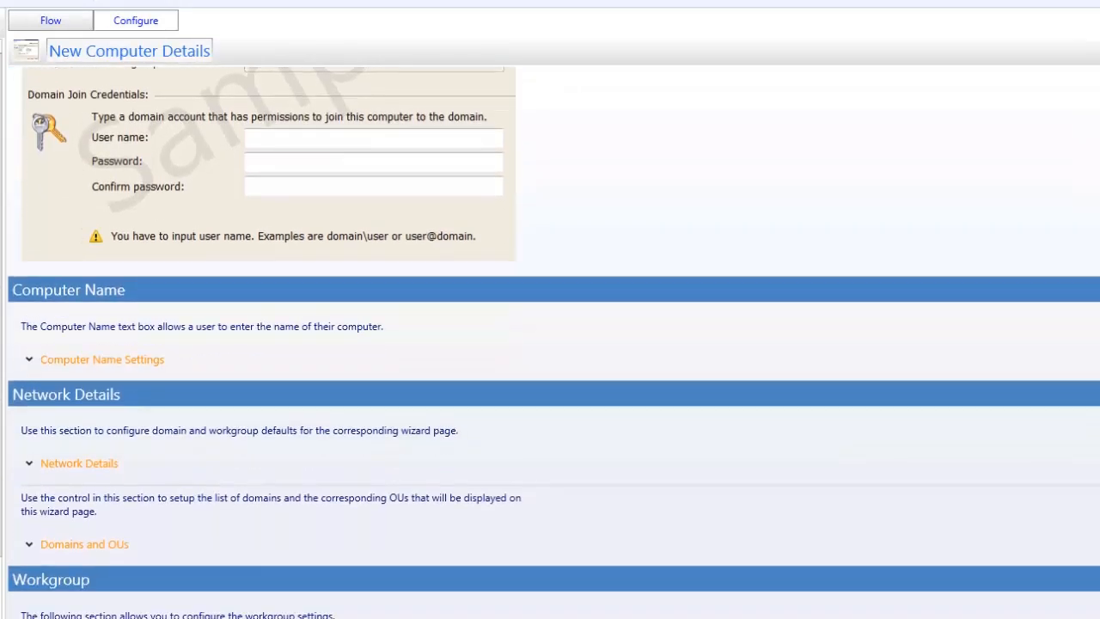
{"action": "left_click", "coordinate": [60, 546]}
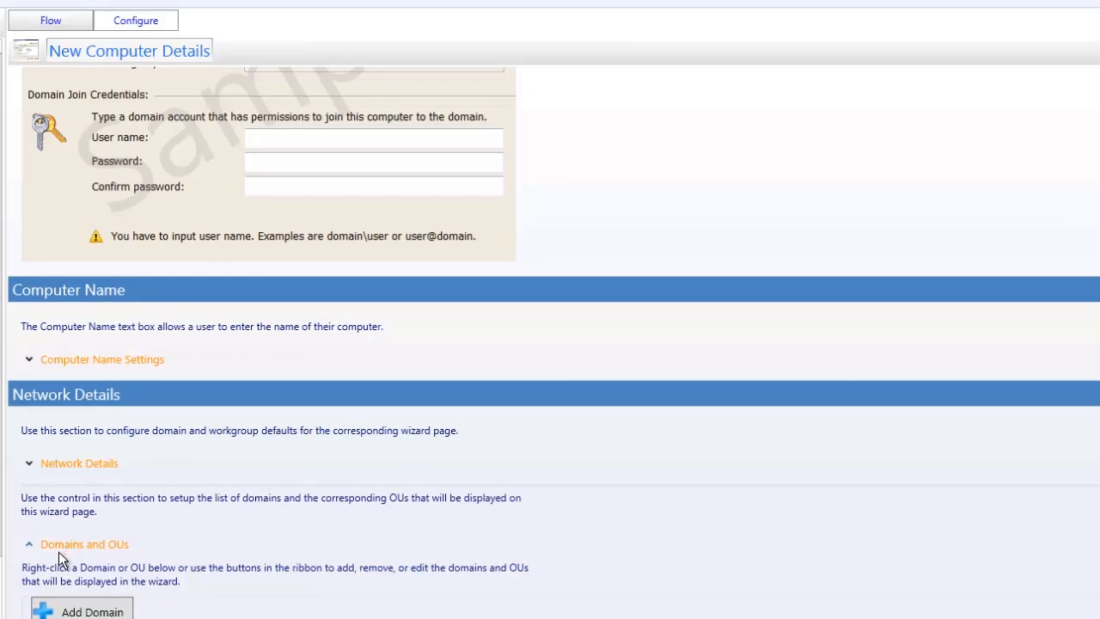
{"action": "left_click", "coordinate": [56, 609]}
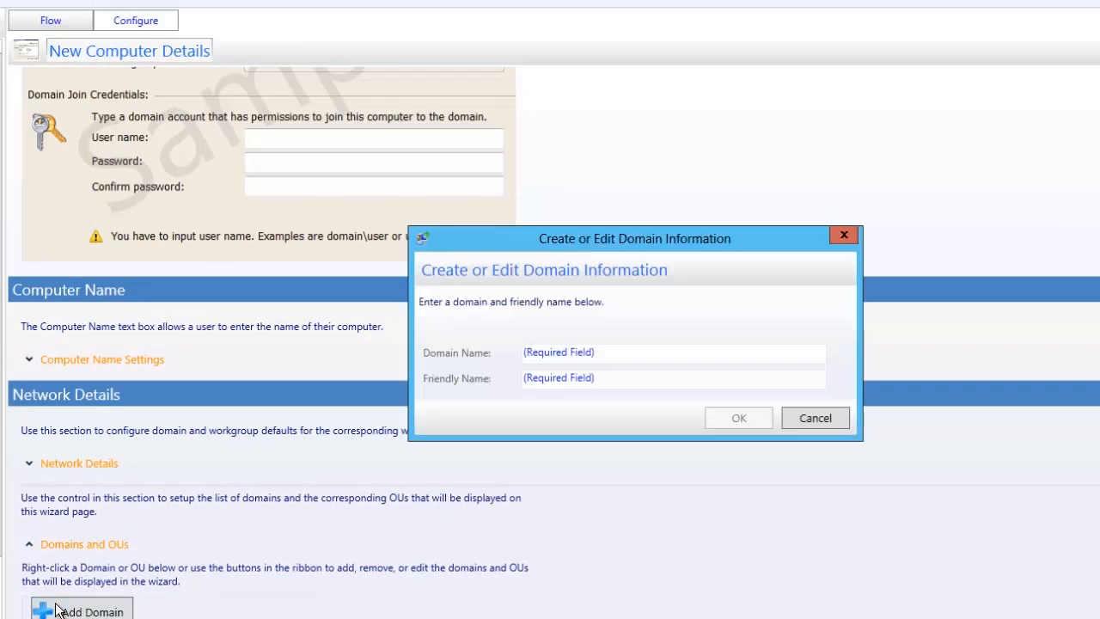
{"action": "left_click", "coordinate": [612, 361]}
{"action": "type", "text": "cfgmgr.its"}
{"action": "key", "text": "Tab"}
{"action": "type", "text": "CFGMGR"}
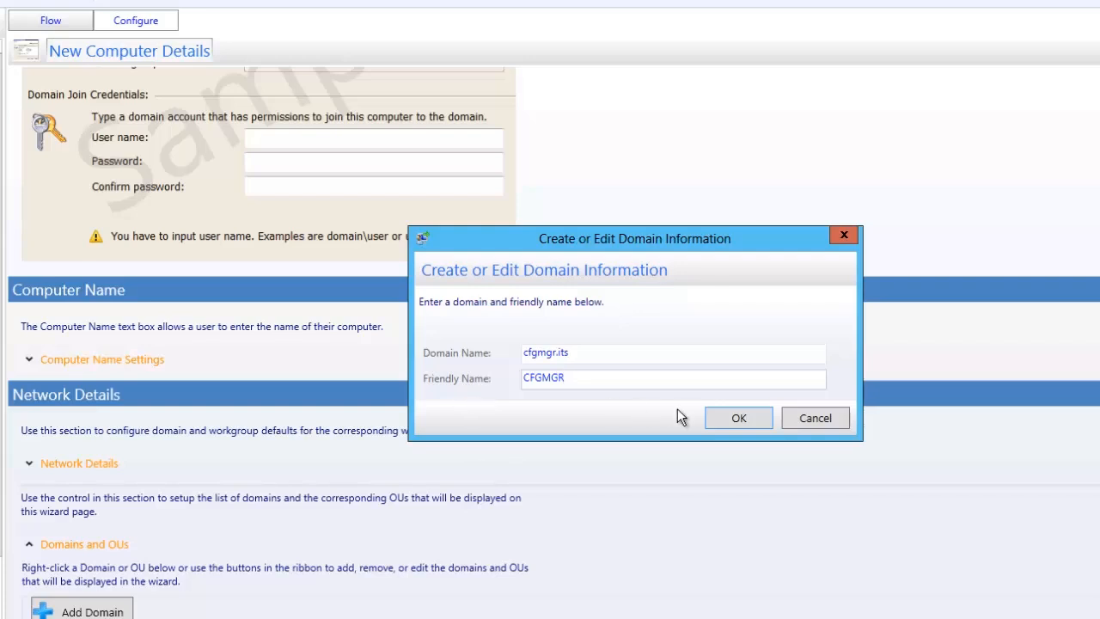
{"action": "left_click", "coordinate": [730, 418]}
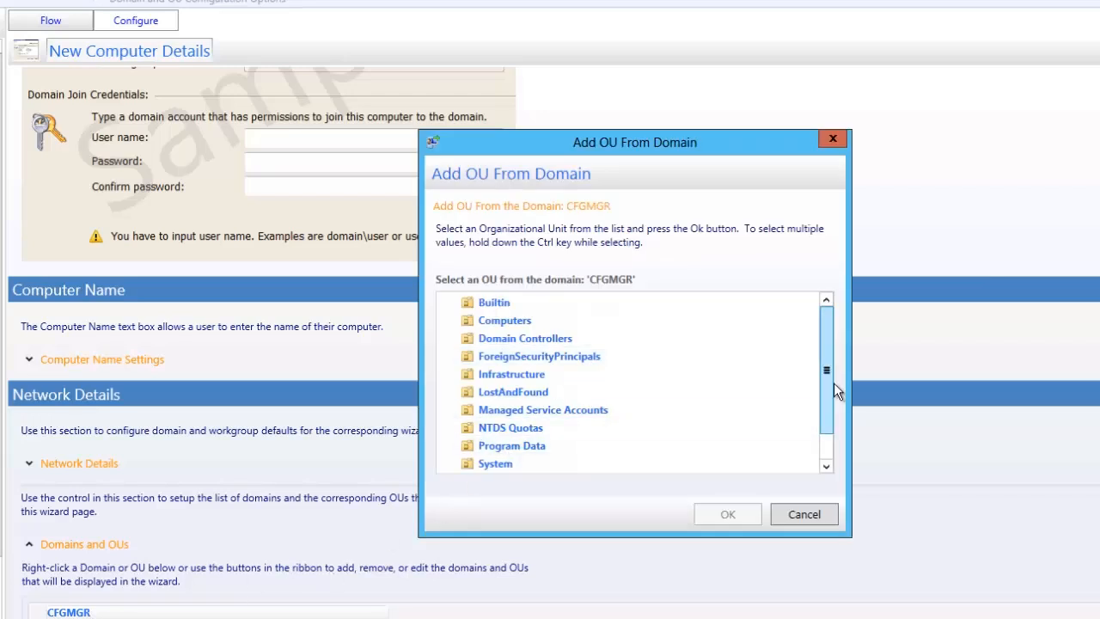
Add the Windows 8 OU found in the domain under CFGMGR.
{"action": "scroll", "coordinate": [823, 405], "scroll_direction": "down", "scroll_amount": 1}
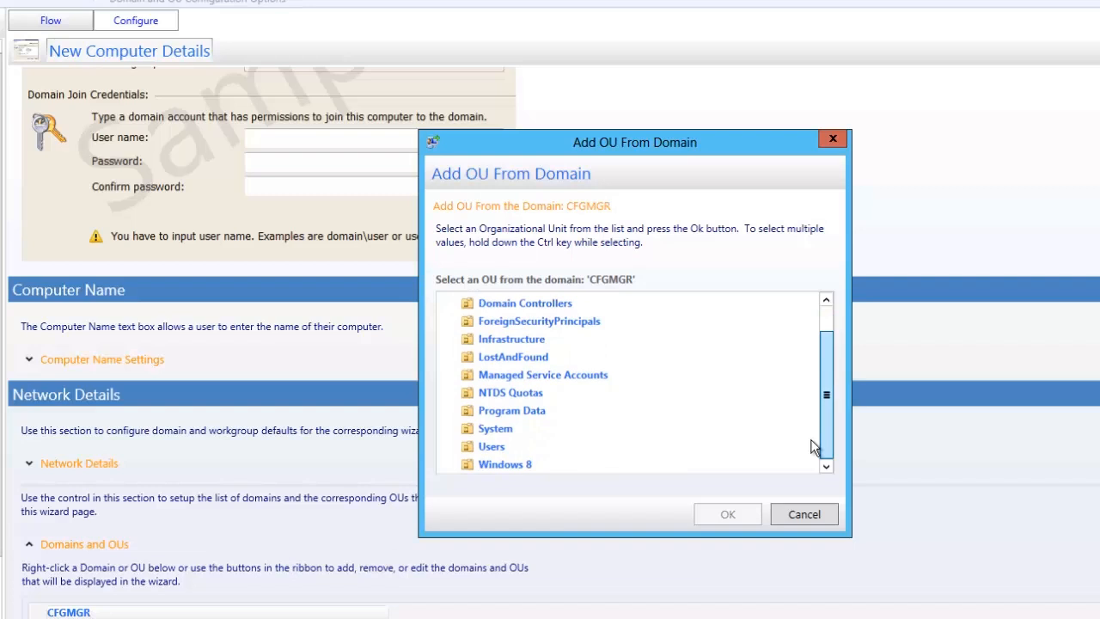
{"action": "left_click", "coordinate": [520, 470]}
{"action": "left_click", "coordinate": [714, 513]}
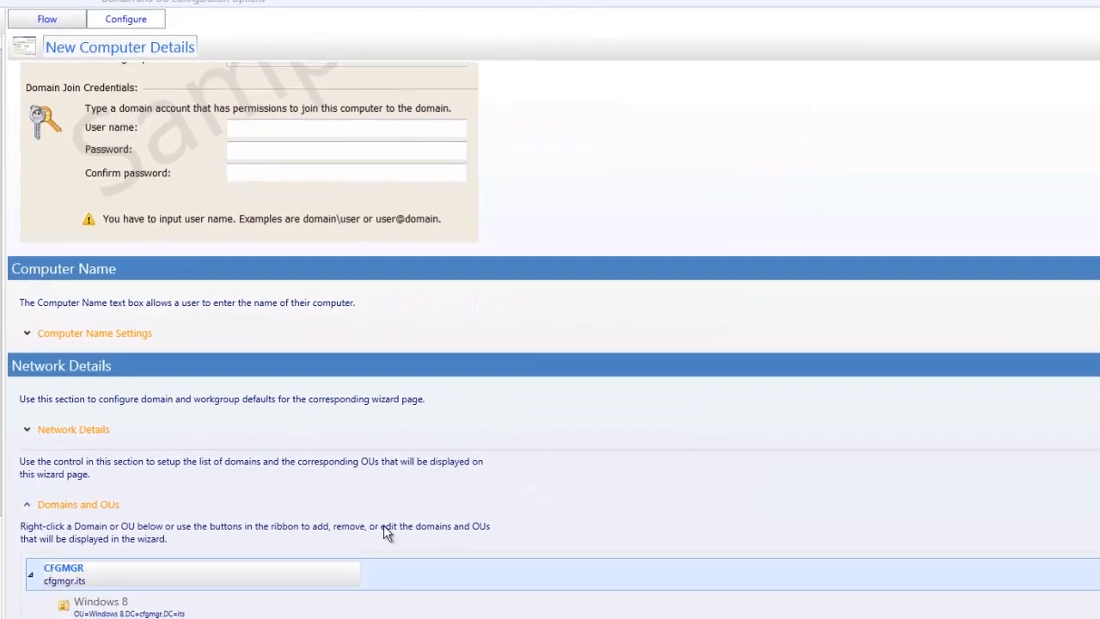
Search the CFGMGR domain for OUs again and add the Computers container.
{"action": "right_click", "coordinate": [172, 565]}
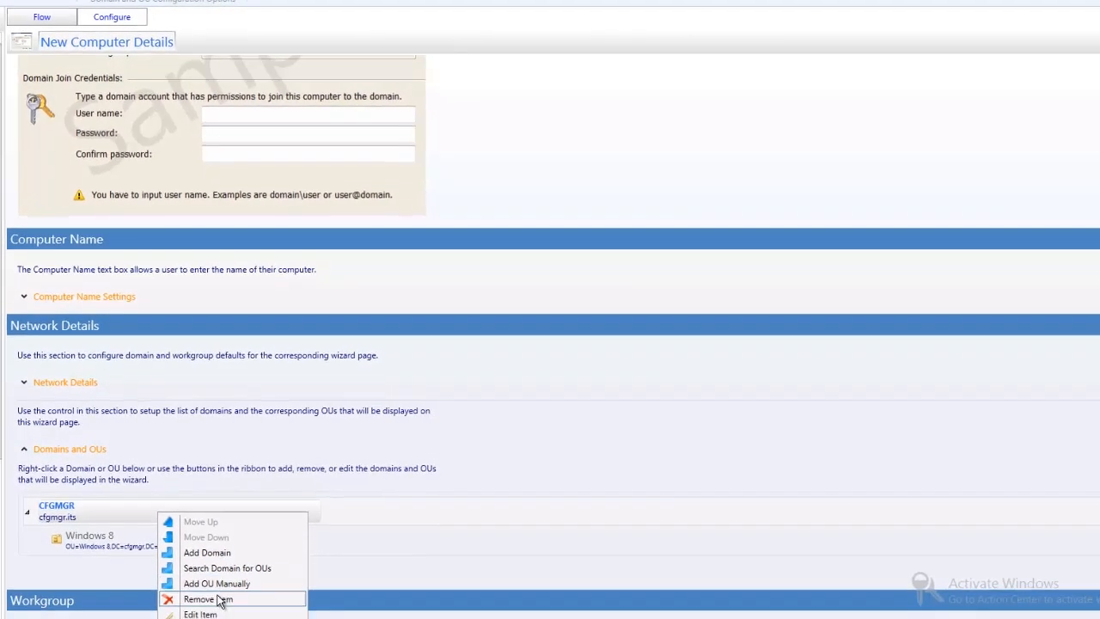
{"action": "left_click", "coordinate": [222, 563]}
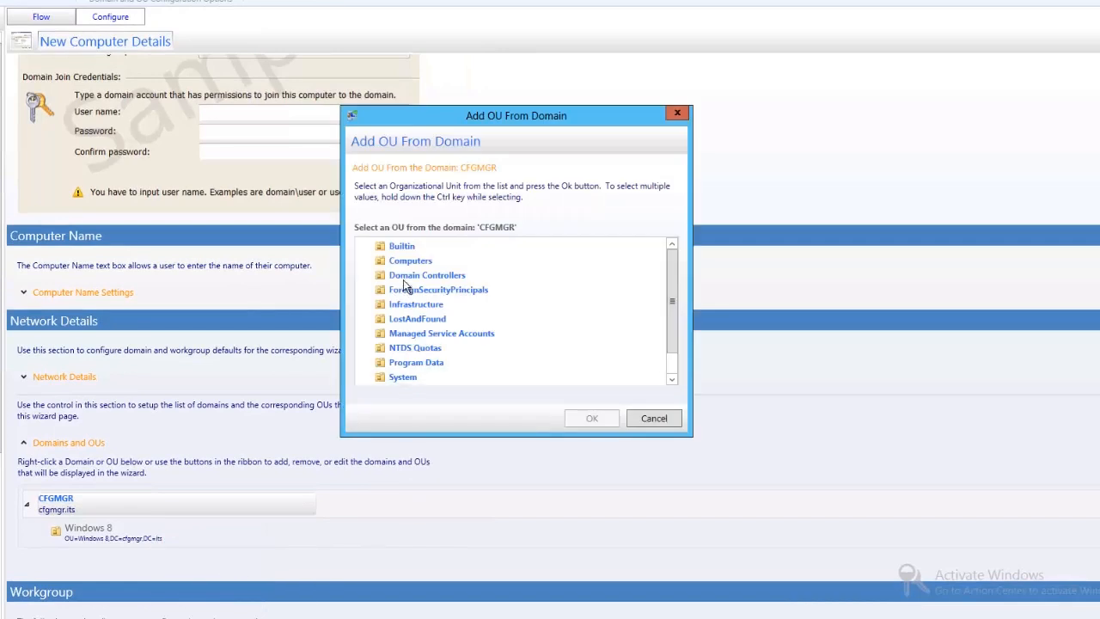
{"action": "left_click", "coordinate": [412, 263]}
{"action": "left_click", "coordinate": [591, 417]}
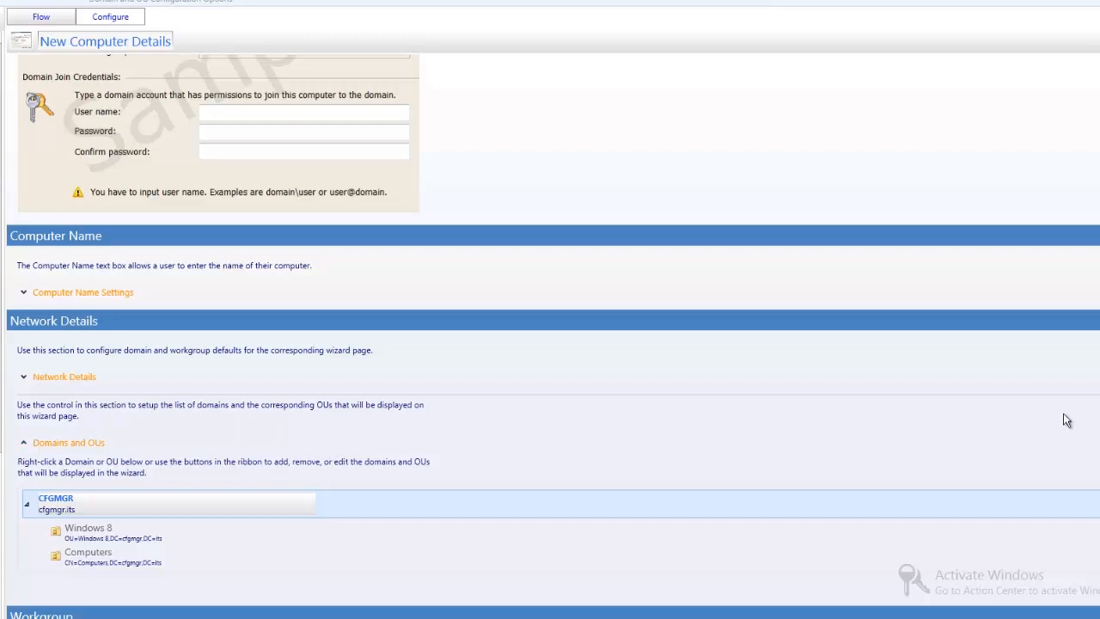
In the Domain Join Credentials settings, set the default value of the User Name Text Box to cfgmgr\.
{"action": "scroll", "coordinate": [1057, 543], "scroll_direction": "down", "scroll_amount": 2}
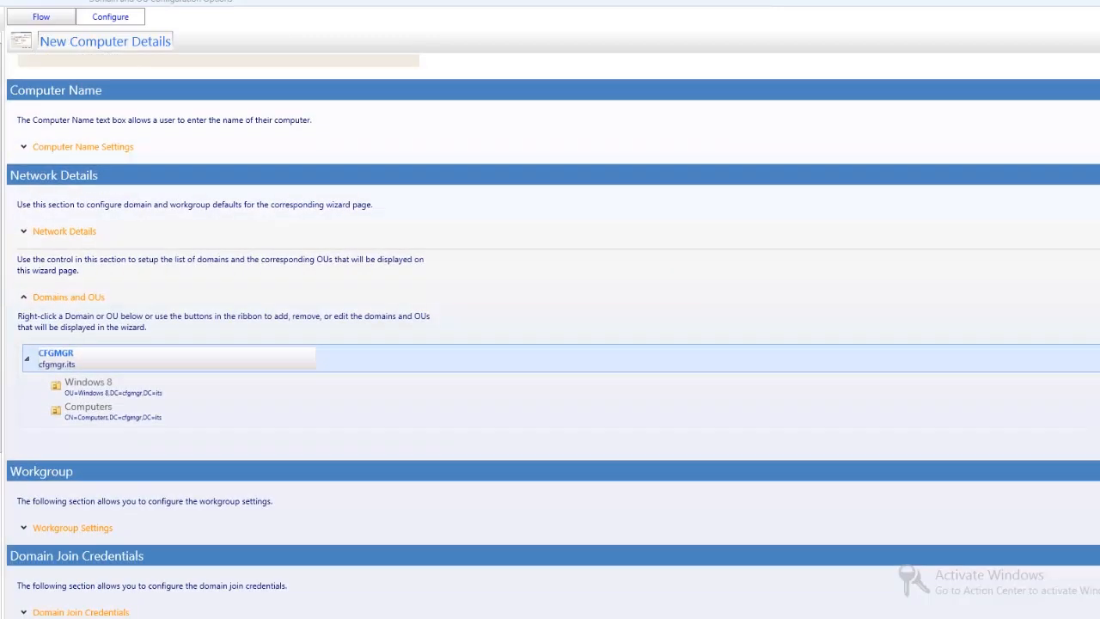
{"action": "left_click", "coordinate": [91, 610]}
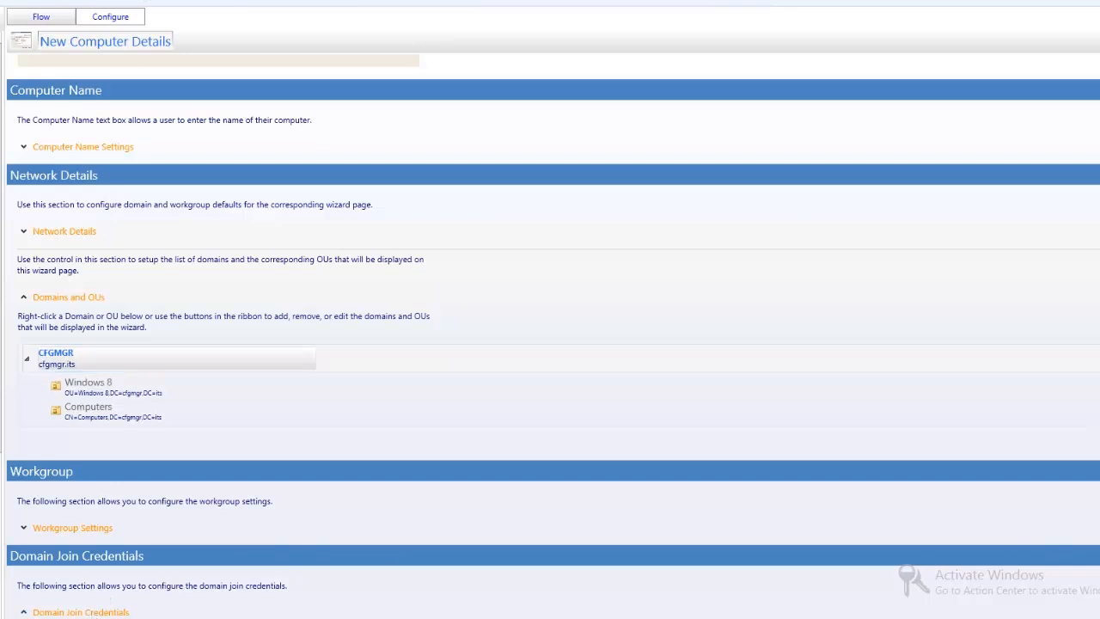
{"action": "scroll", "coordinate": [101, 417], "scroll_direction": "down", "scroll_amount": 5}
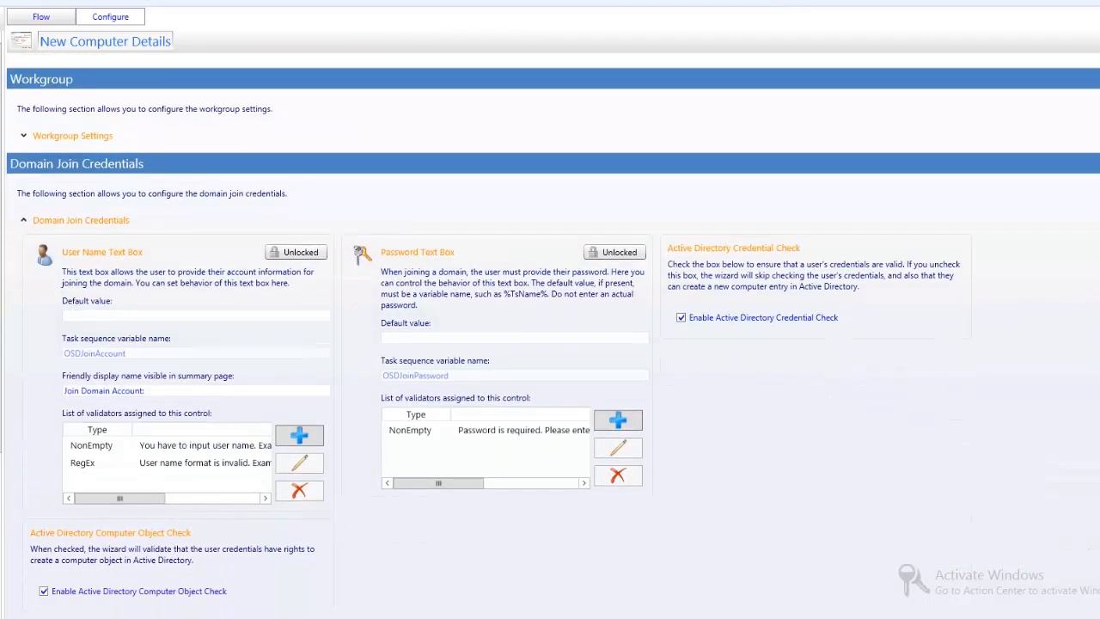
{"action": "left_click", "coordinate": [82, 315]}
{"action": "type", "text": "cfg"}
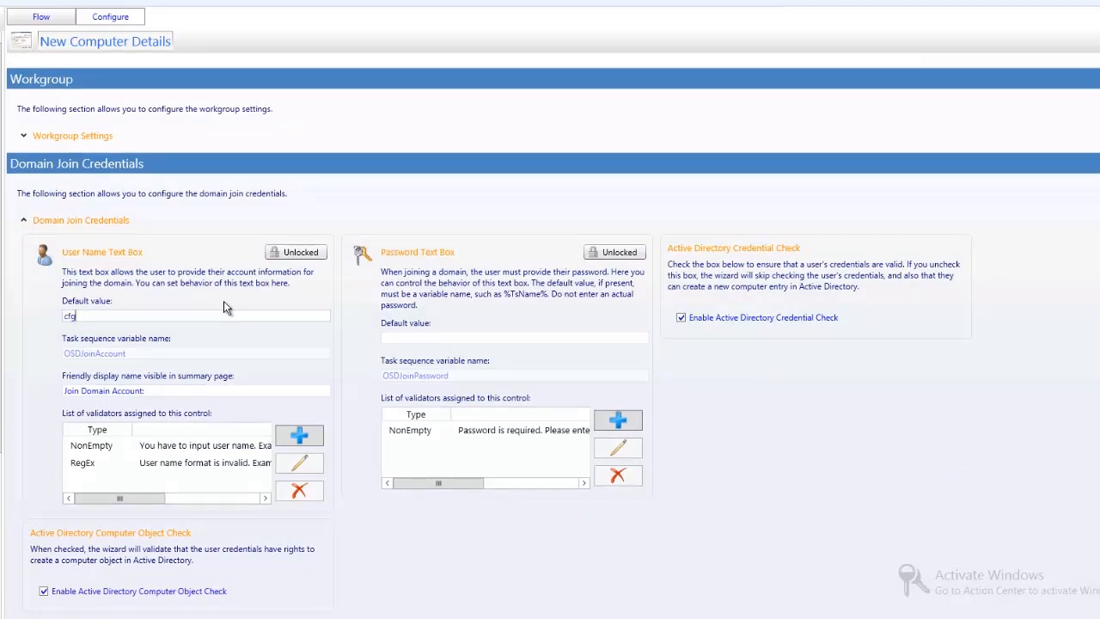
{"action": "type", "text": "mgr\\adame"}
Return to the page flow, open the NEWCOMPUTER stage's Administrator Password page and show its sample screen shot.
{"action": "scroll", "coordinate": [552, 336], "scroll_direction": "up", "scroll_amount": 15}
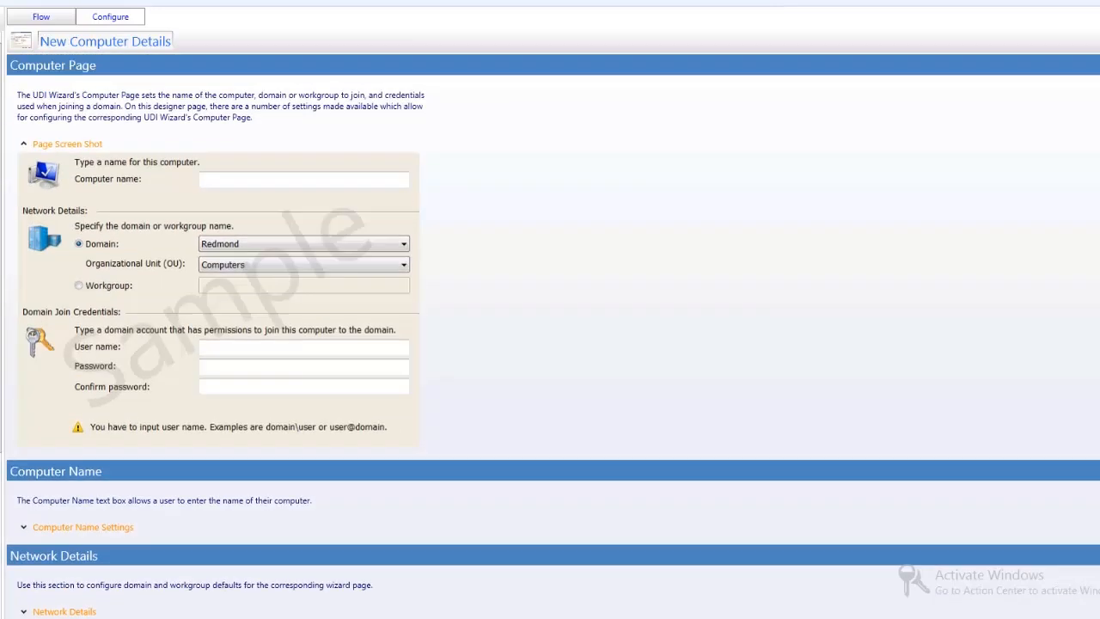
{"action": "left_click", "coordinate": [43, 18]}
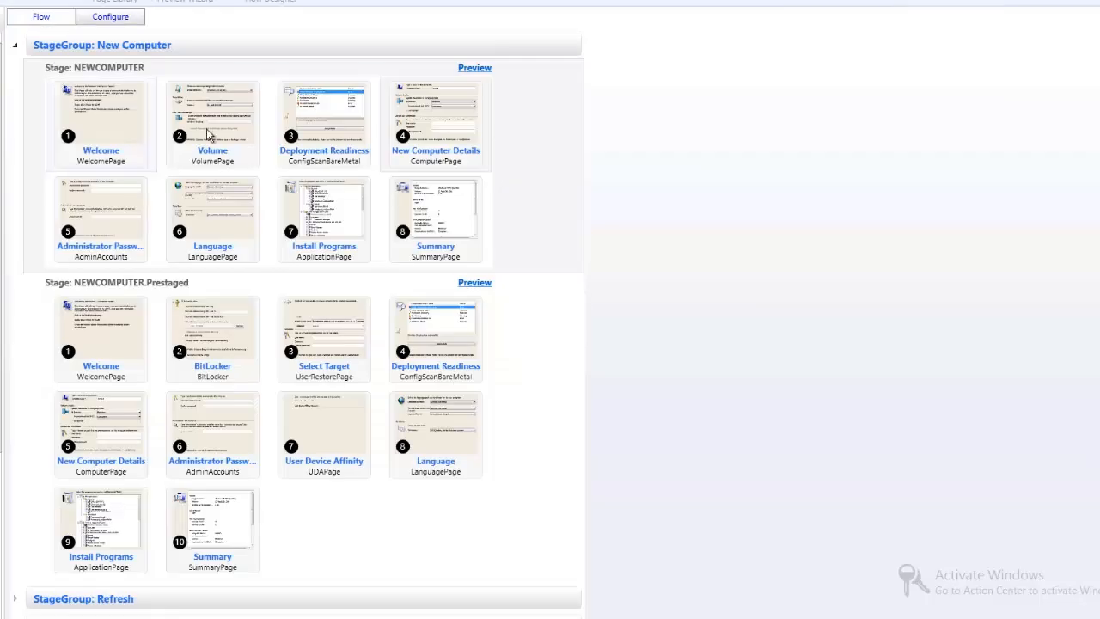
{"action": "double_click", "coordinate": [100, 219]}
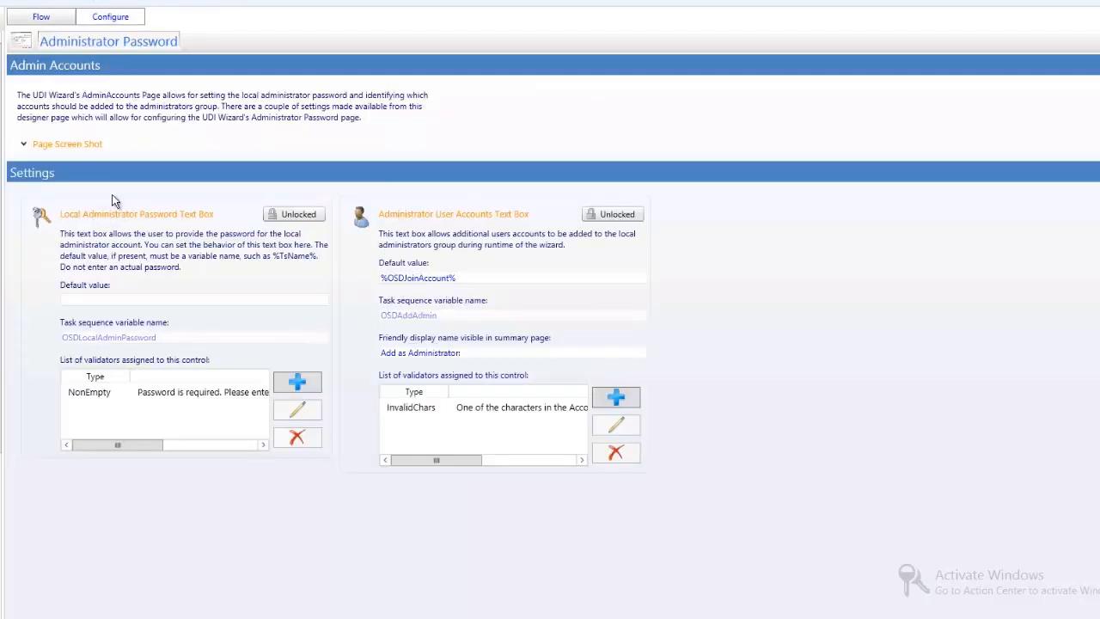
{"action": "left_click", "coordinate": [75, 146]}
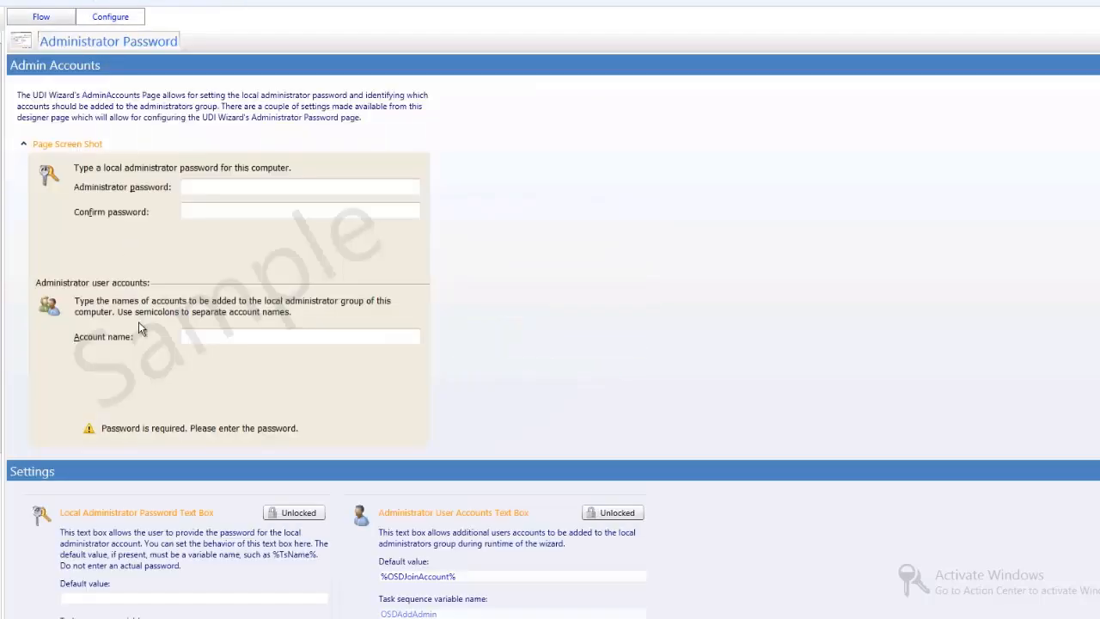
Return to the page flow and remove the Administrator Password page from the NEWCOMPUTER stage.
{"action": "left_click", "coordinate": [41, 17]}
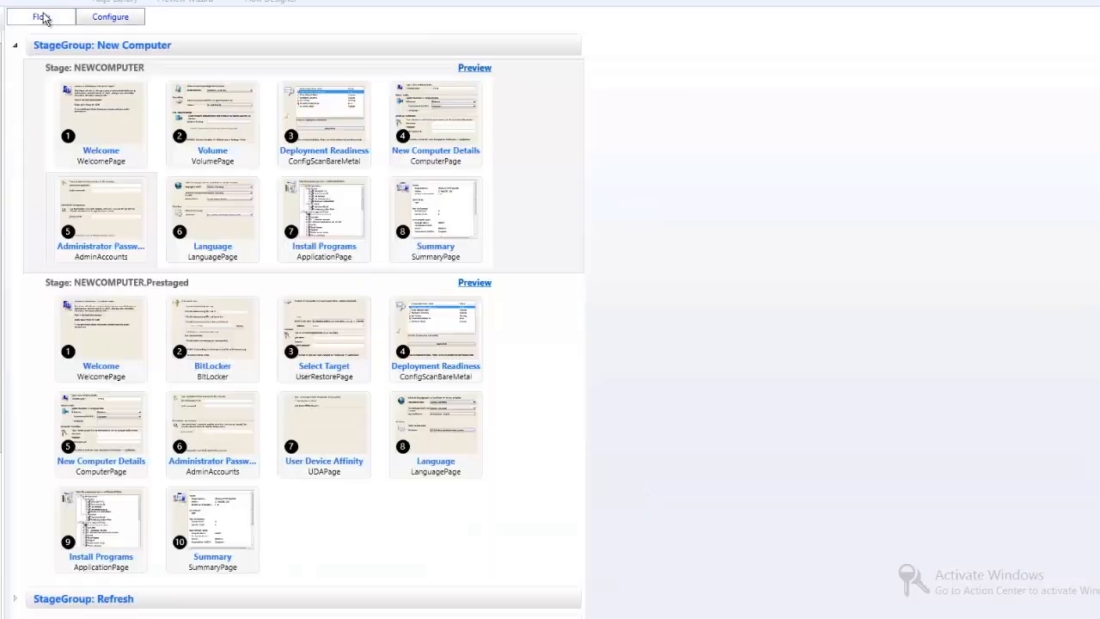
{"action": "right_click", "coordinate": [98, 209]}
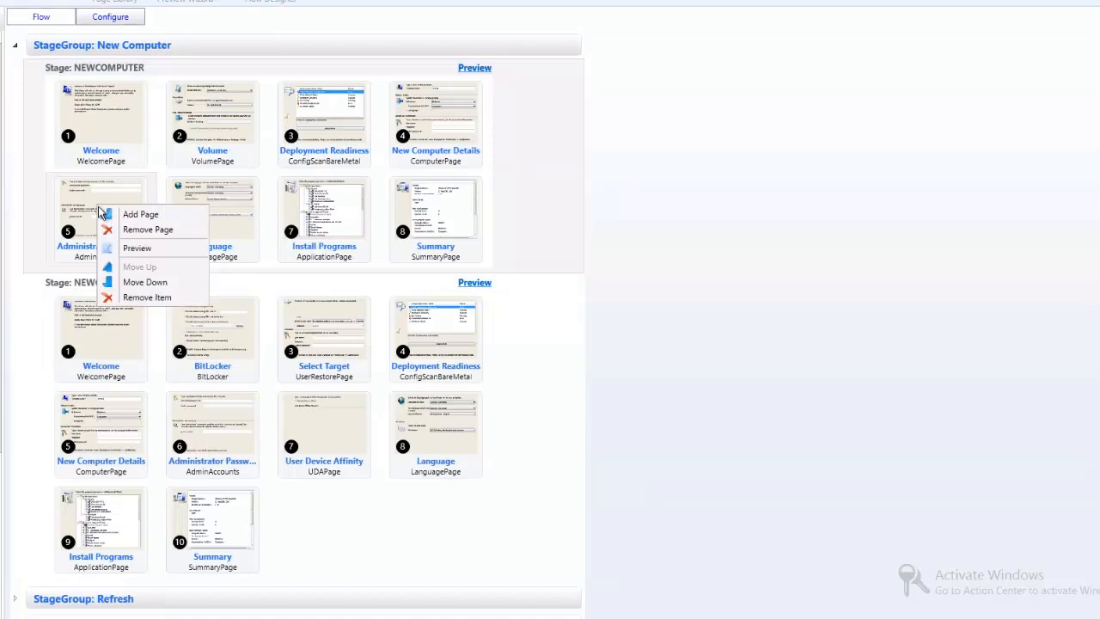
{"action": "left_click", "coordinate": [121, 230]}
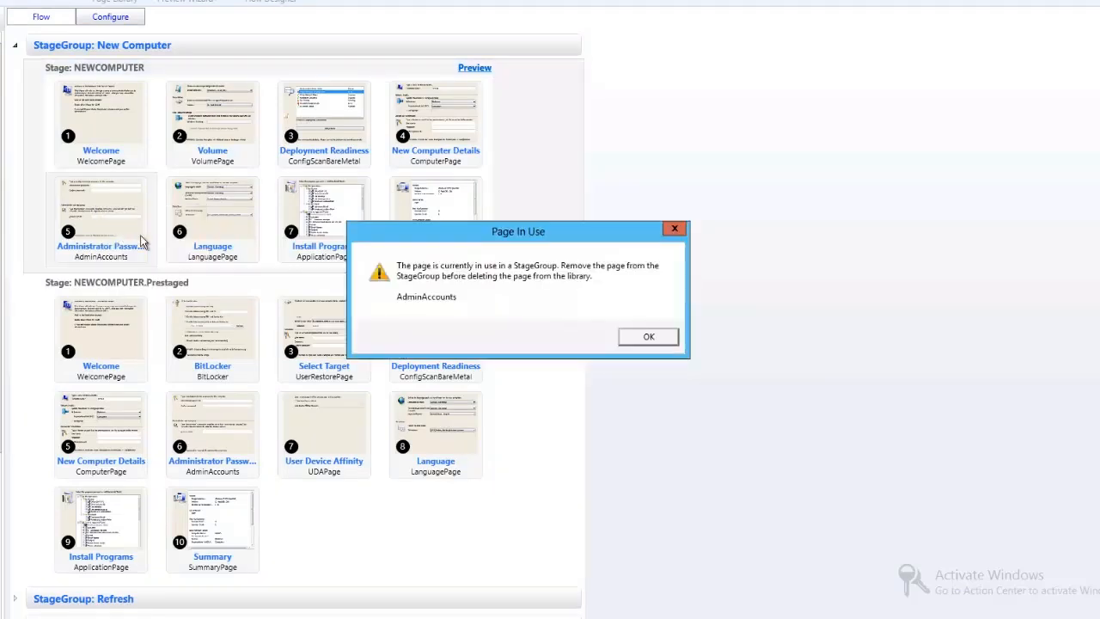
{"action": "left_click", "coordinate": [646, 342]}
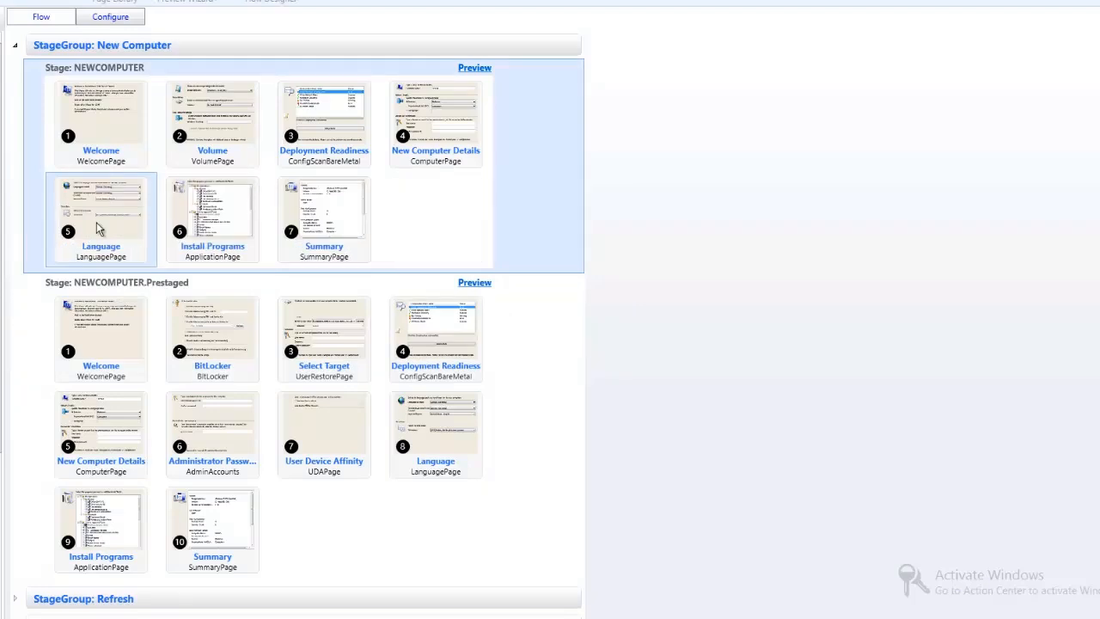
On the NEWCOMPUTER stage's Language page, set the default time zone to (UTC-05:00) Eastern Time (US & Canada).
{"action": "double_click", "coordinate": [99, 227]}
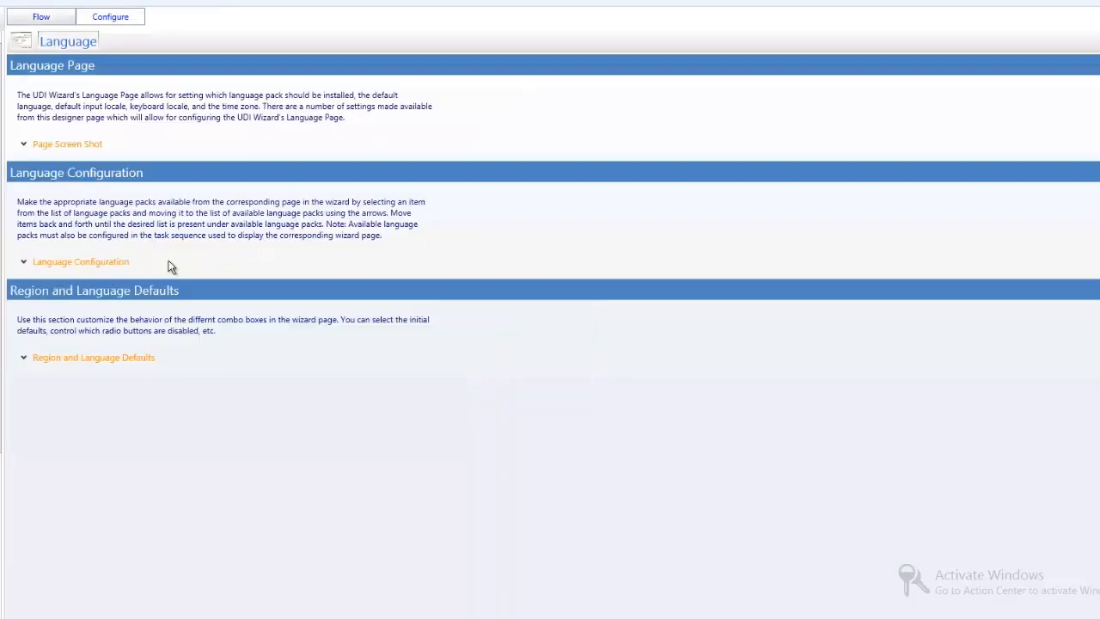
{"action": "left_click", "coordinate": [109, 357]}
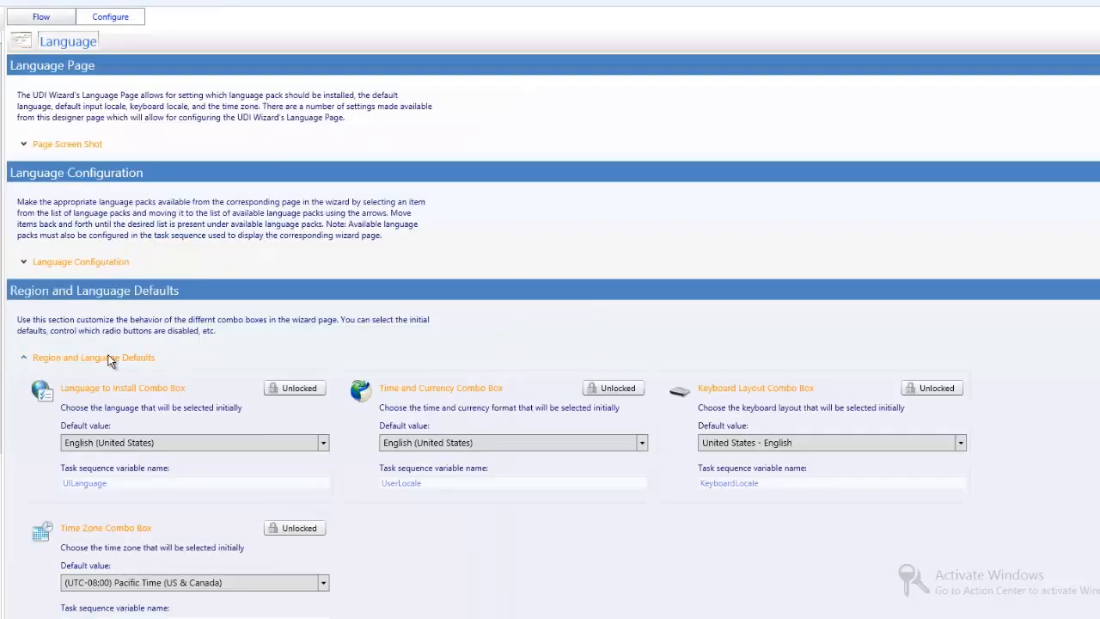
{"action": "left_click", "coordinate": [158, 582]}
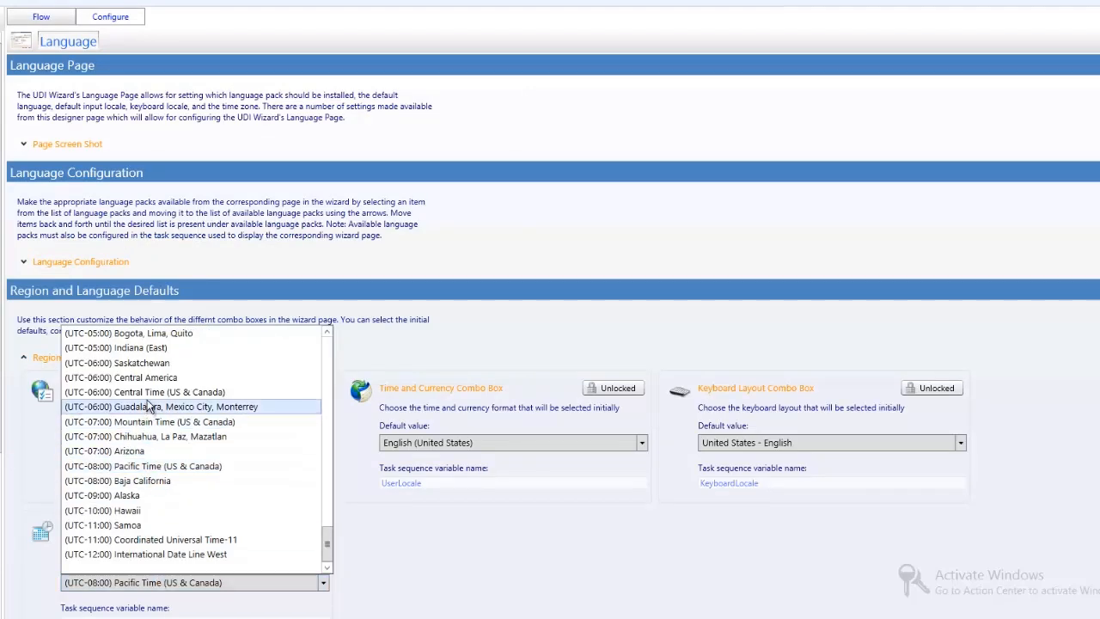
{"action": "scroll", "coordinate": [159, 370], "scroll_direction": "up", "scroll_amount": 3}
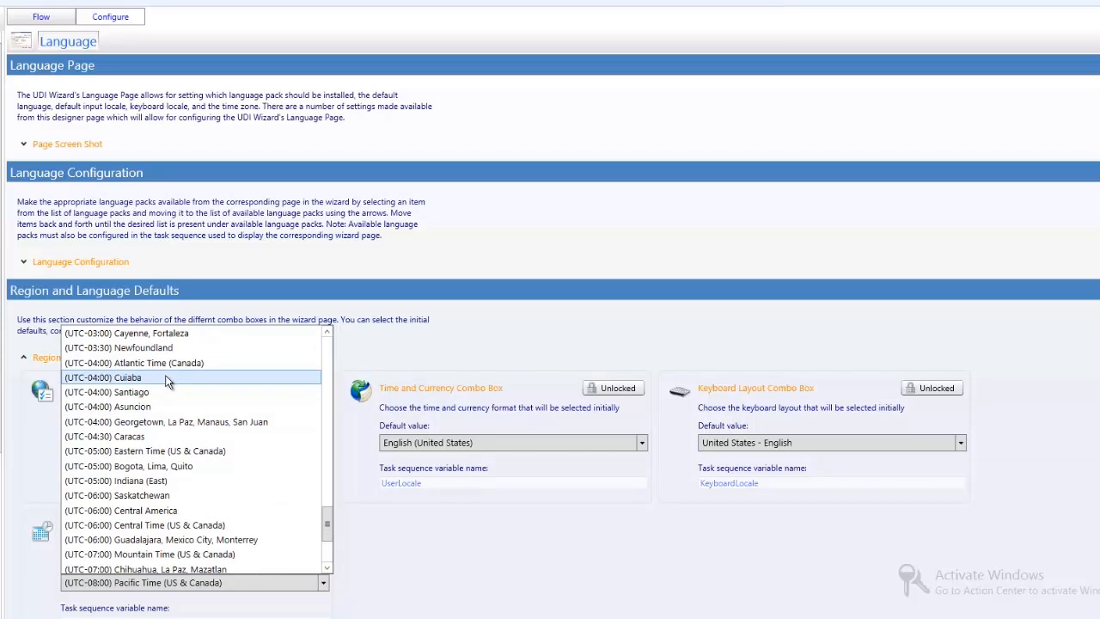
{"action": "left_click", "coordinate": [171, 451]}
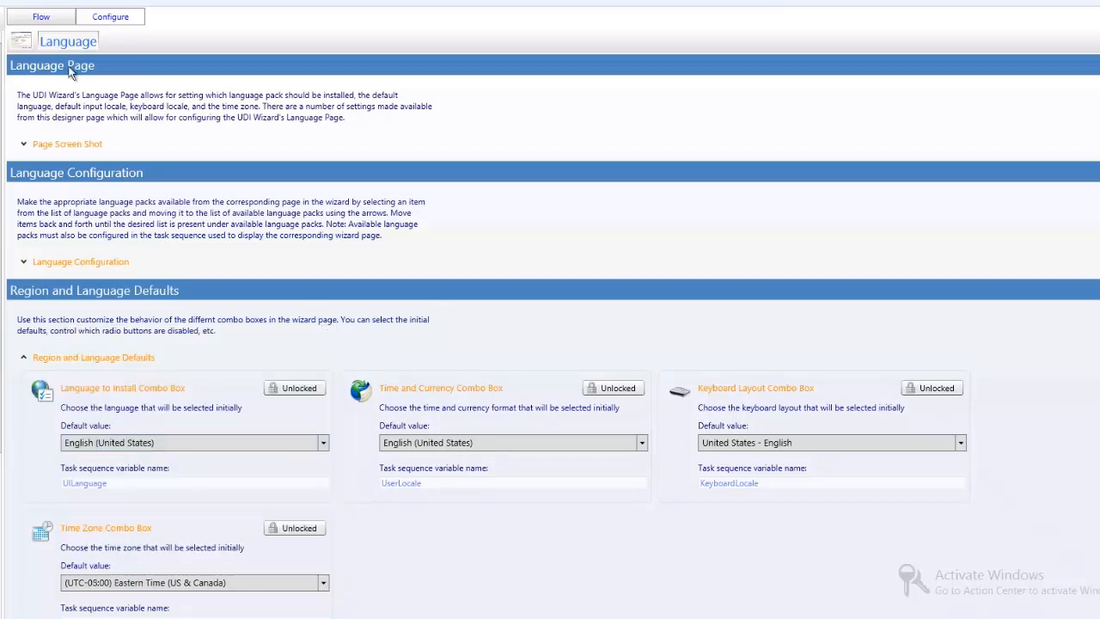
Open the NEWCOMPUTER stage's Install Programs page and validate the Configuration Manager site settings for server w12cm12.cfgmgr.its.
{"action": "left_click", "coordinate": [53, 22]}
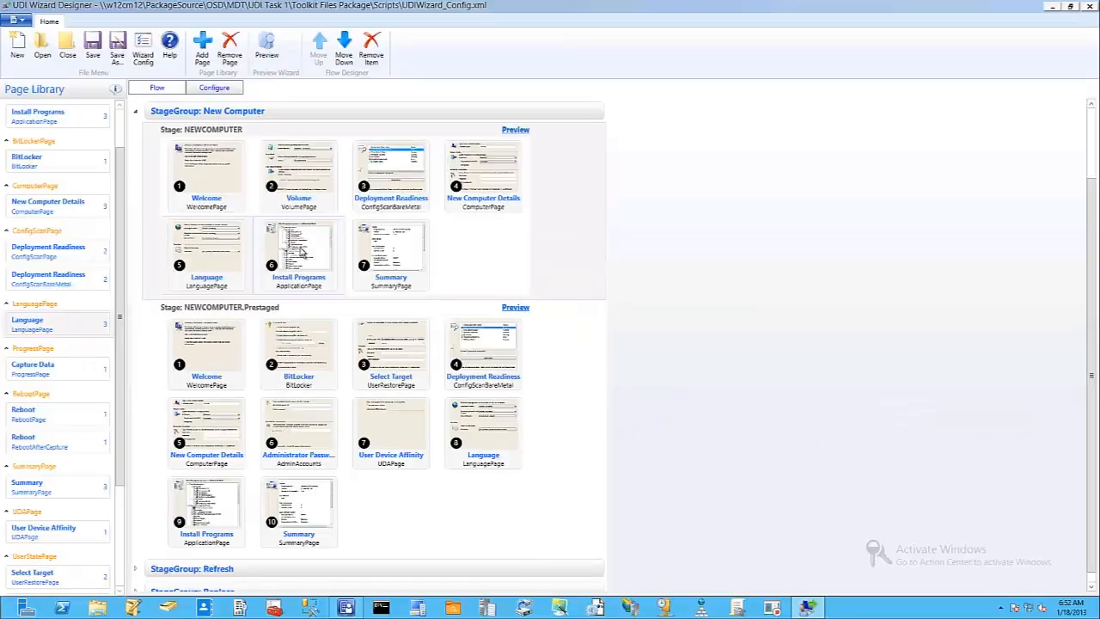
{"action": "double_click", "coordinate": [299, 249]}
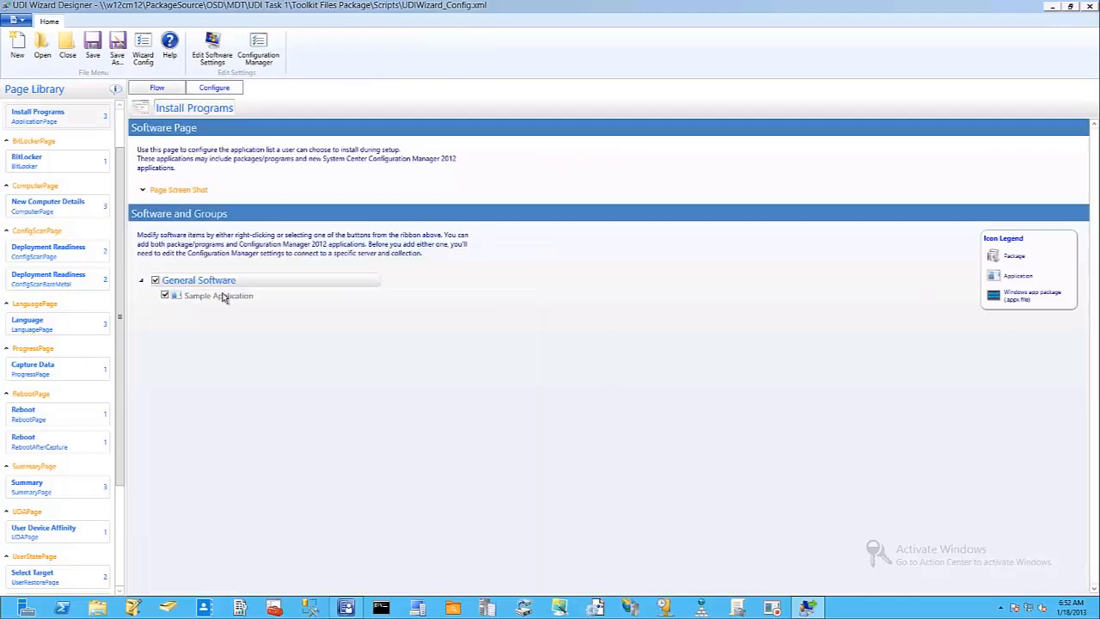
{"action": "left_click", "coordinate": [259, 53]}
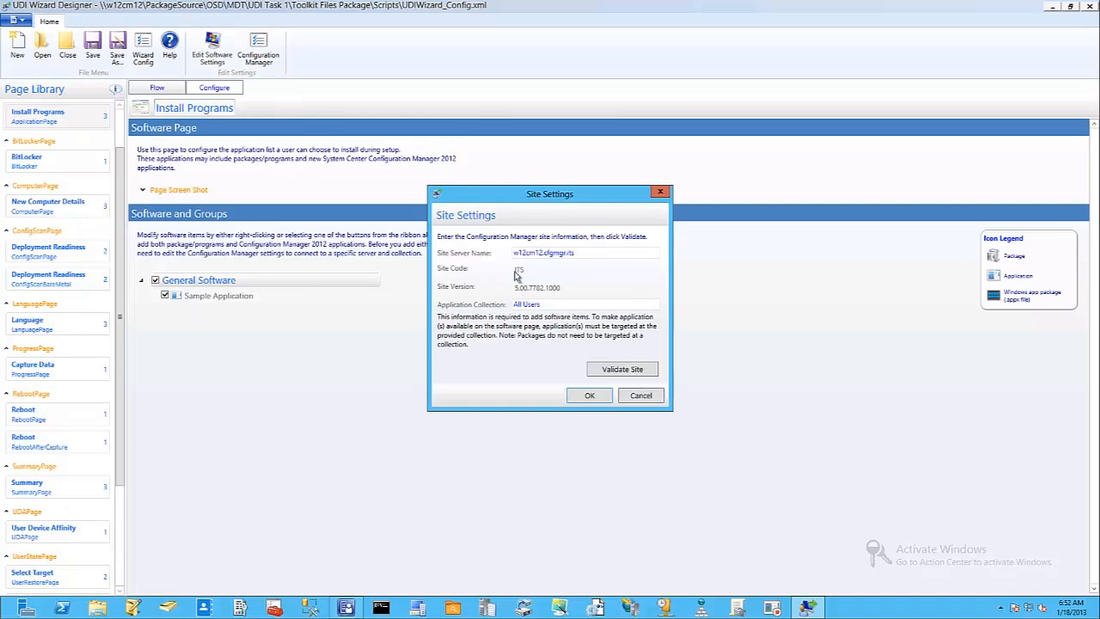
{"action": "double_click", "coordinate": [581, 258]}
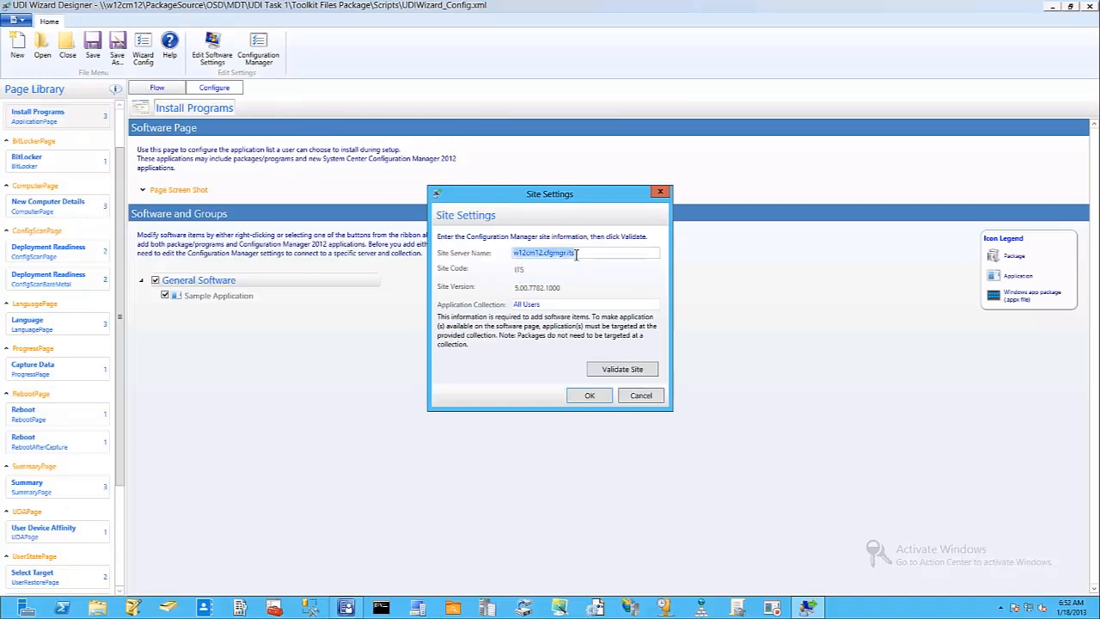
{"action": "left_click", "coordinate": [612, 373]}
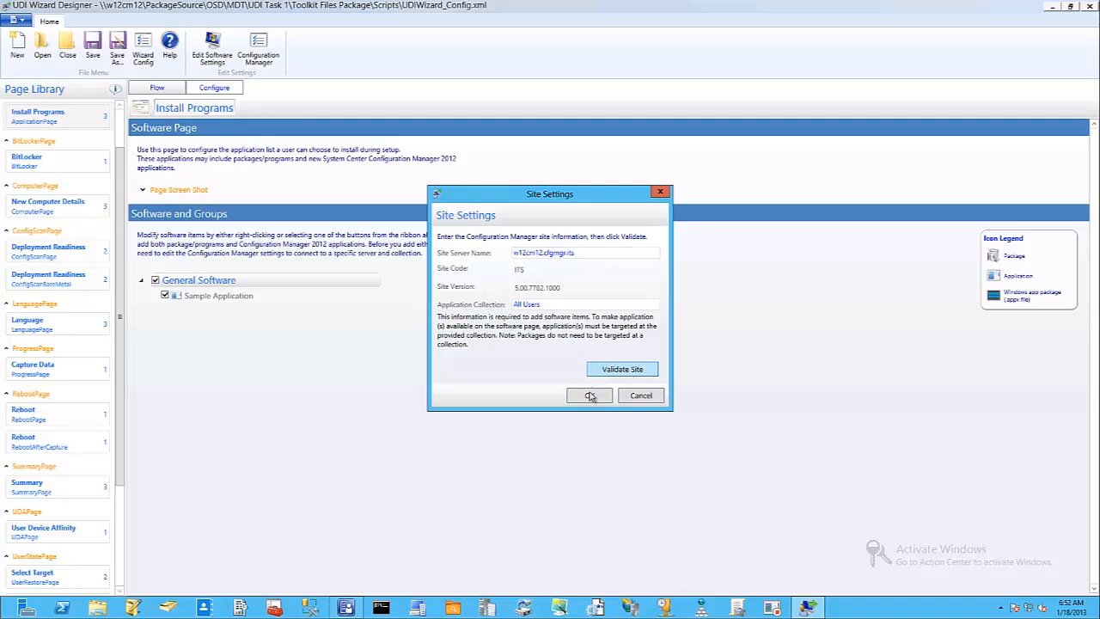
{"action": "left_click", "coordinate": [590, 397]}
Remove Sample Application from the General Software group and confirm the deletion.
{"action": "right_click", "coordinate": [198, 295]}
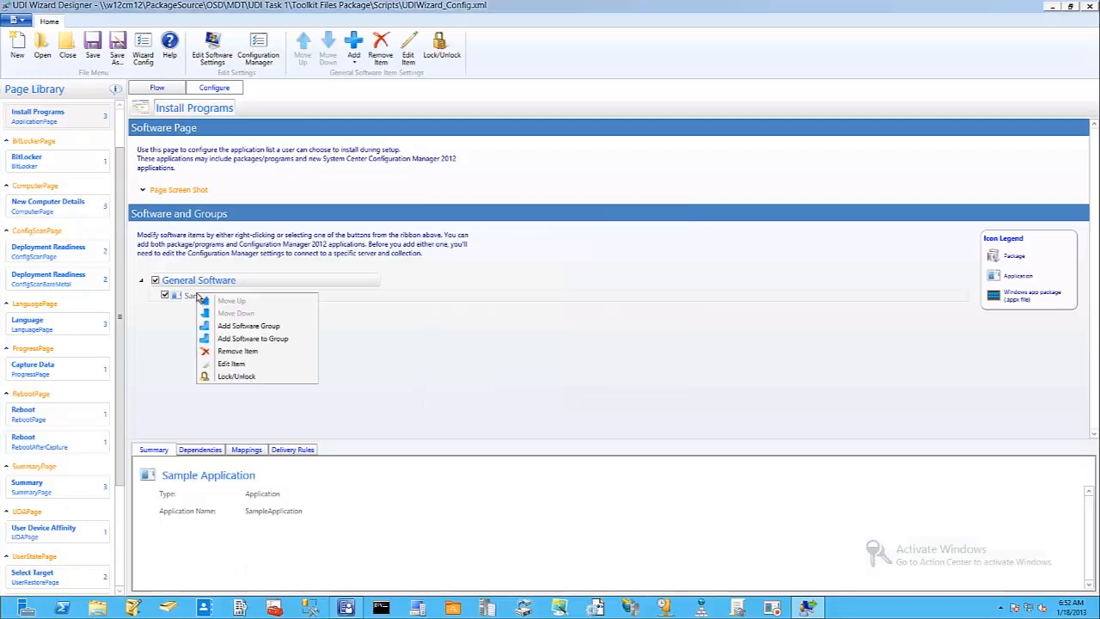
{"action": "left_click", "coordinate": [245, 351]}
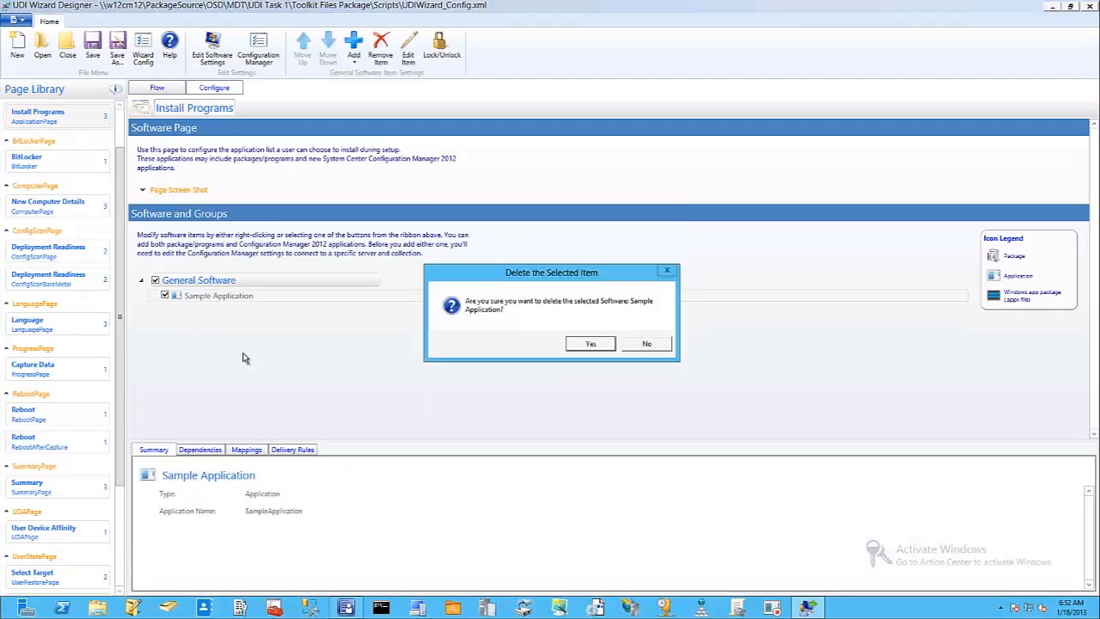
{"action": "left_click", "coordinate": [587, 345]}
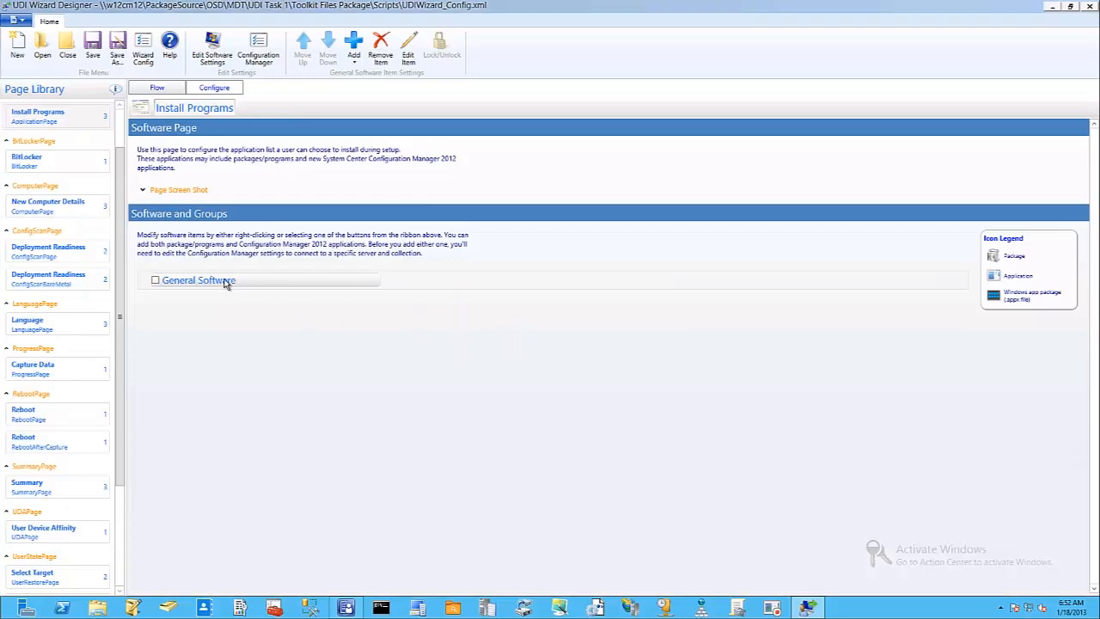
Add the 7-Zip package to the General Software group, choosing it and its program for the 64-bit option.
{"action": "right_click", "coordinate": [290, 282]}
{"action": "left_click", "coordinate": [339, 322]}
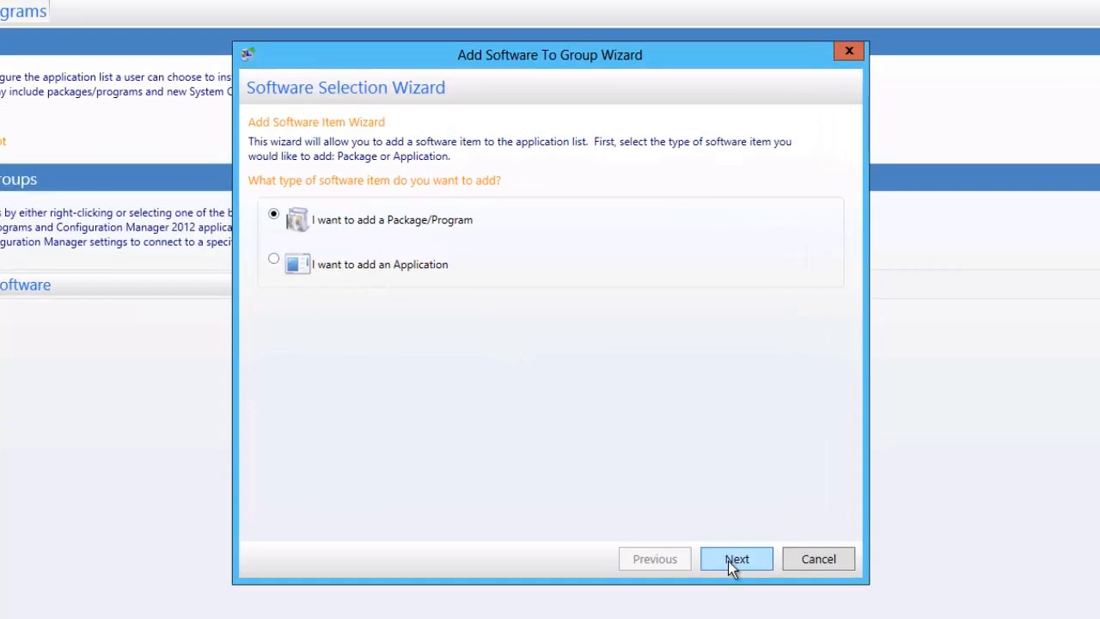
{"action": "left_click", "coordinate": [732, 560]}
{"action": "left_click", "coordinate": [731, 461]}
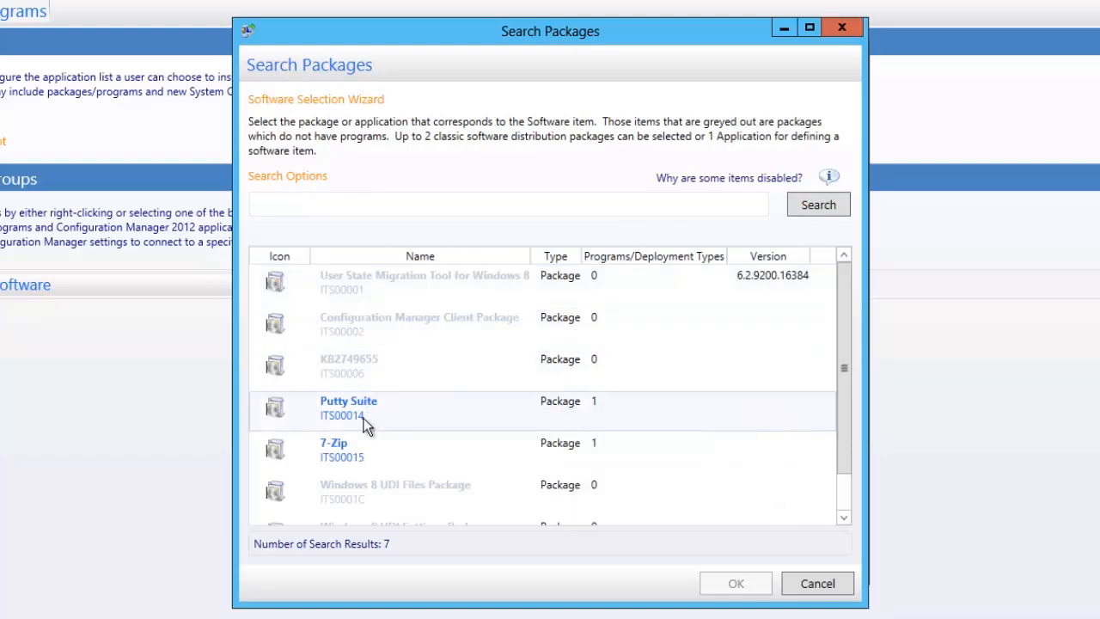
{"action": "left_click", "coordinate": [349, 458]}
{"action": "left_click", "coordinate": [722, 586]}
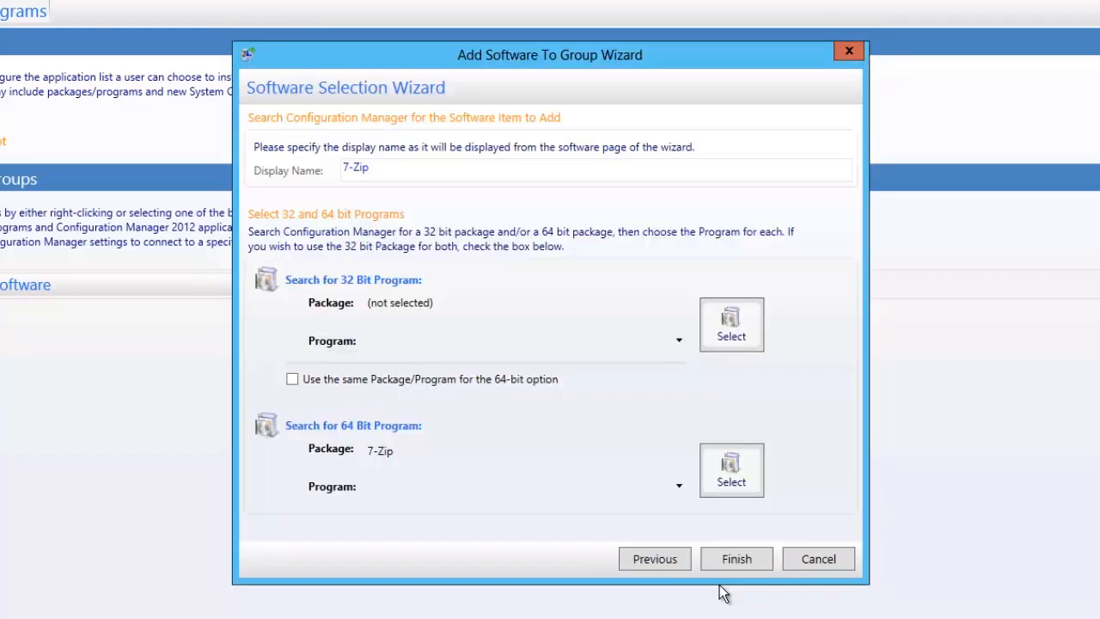
{"action": "left_click", "coordinate": [678, 487]}
{"action": "left_click", "coordinate": [660, 509]}
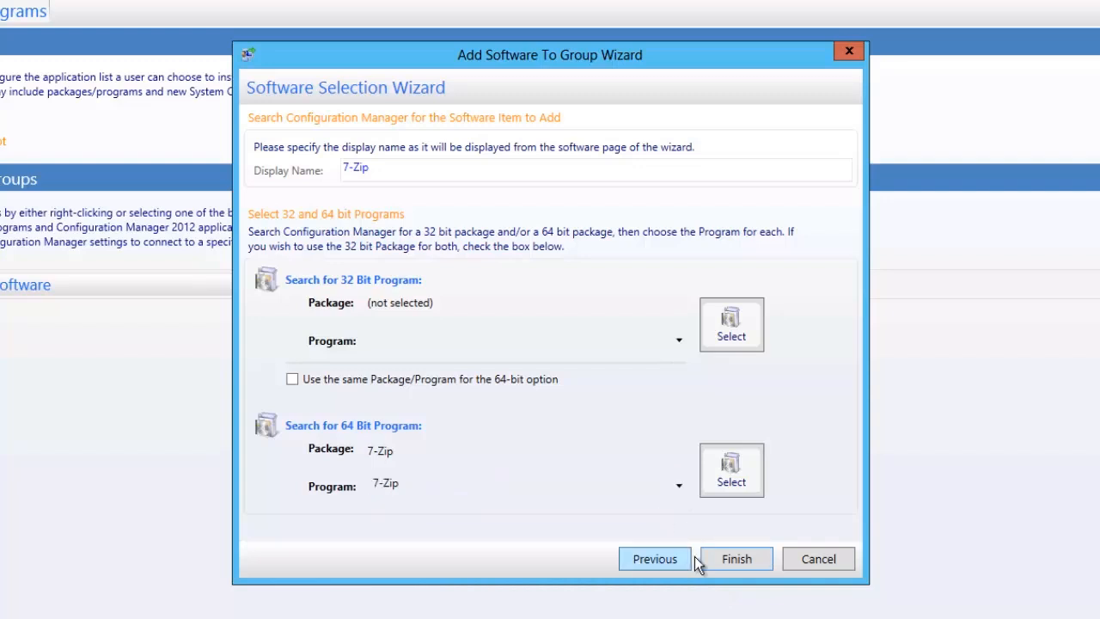
{"action": "left_click", "coordinate": [720, 563]}
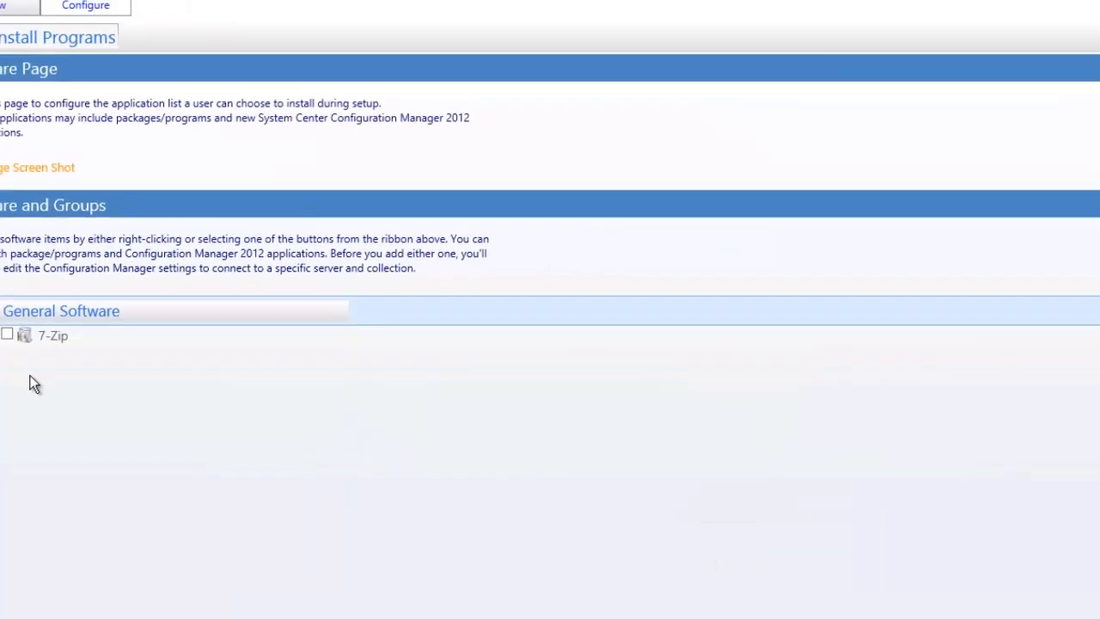
Add the PuTTY Suite application to the General Software group, finding it through a Configuration Manager application search.
{"action": "right_click", "coordinate": [157, 341]}
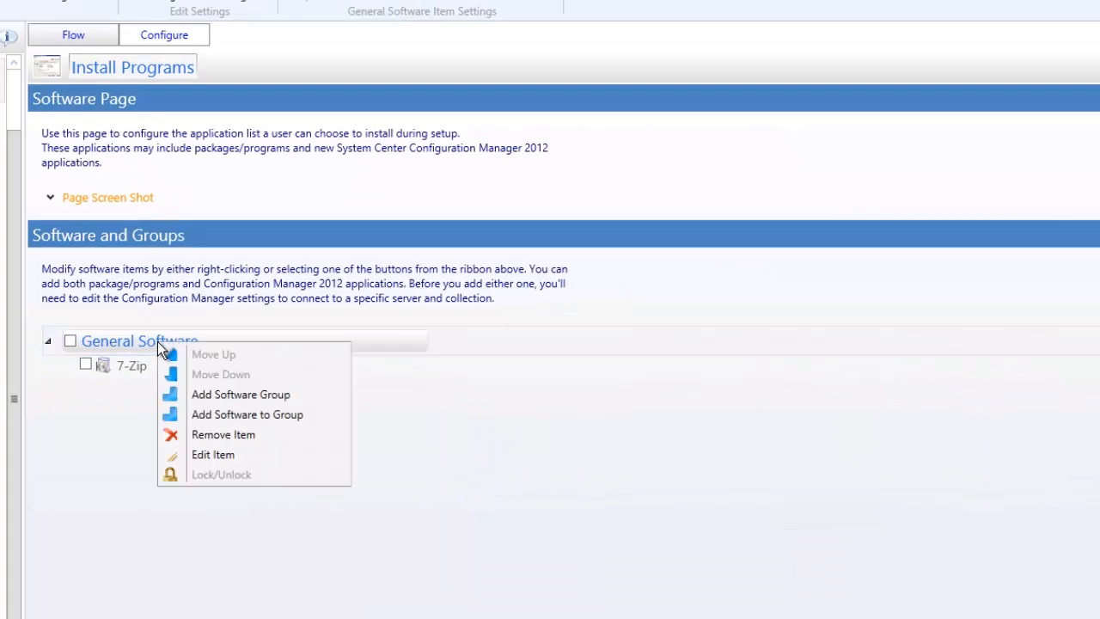
{"action": "left_click", "coordinate": [242, 419]}
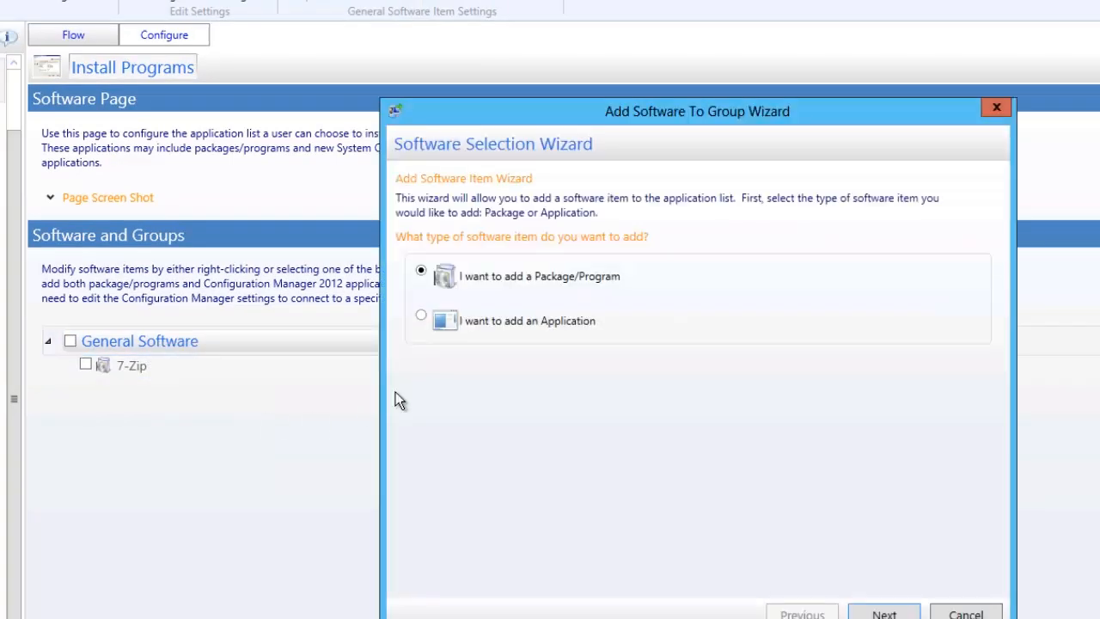
{"action": "left_click", "coordinate": [480, 316]}
{"action": "left_click", "coordinate": [878, 611]}
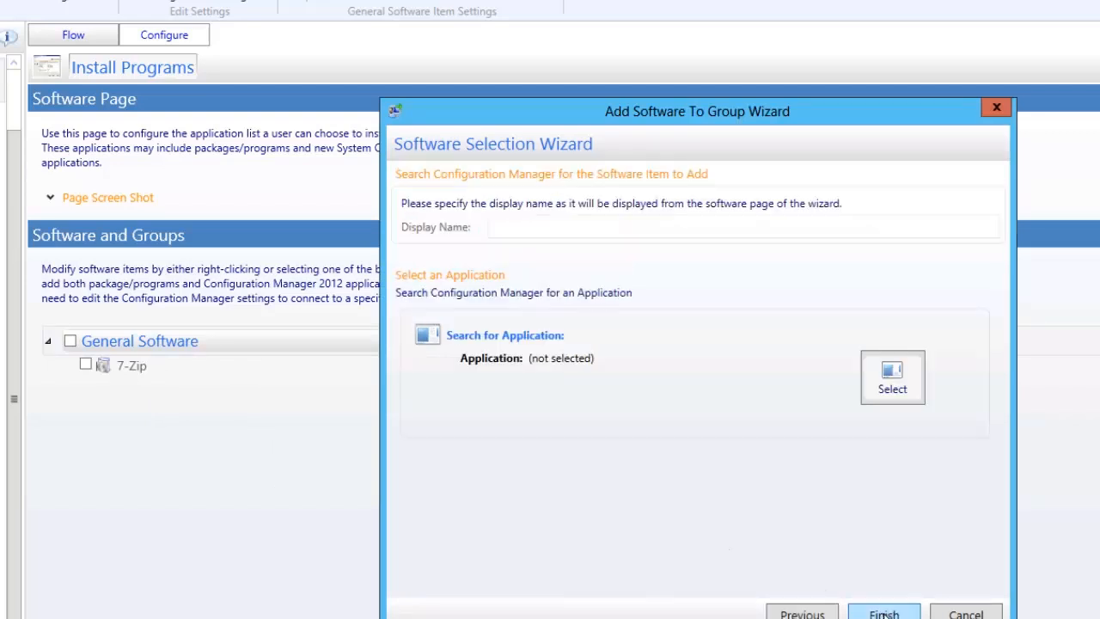
{"action": "left_click", "coordinate": [884, 379]}
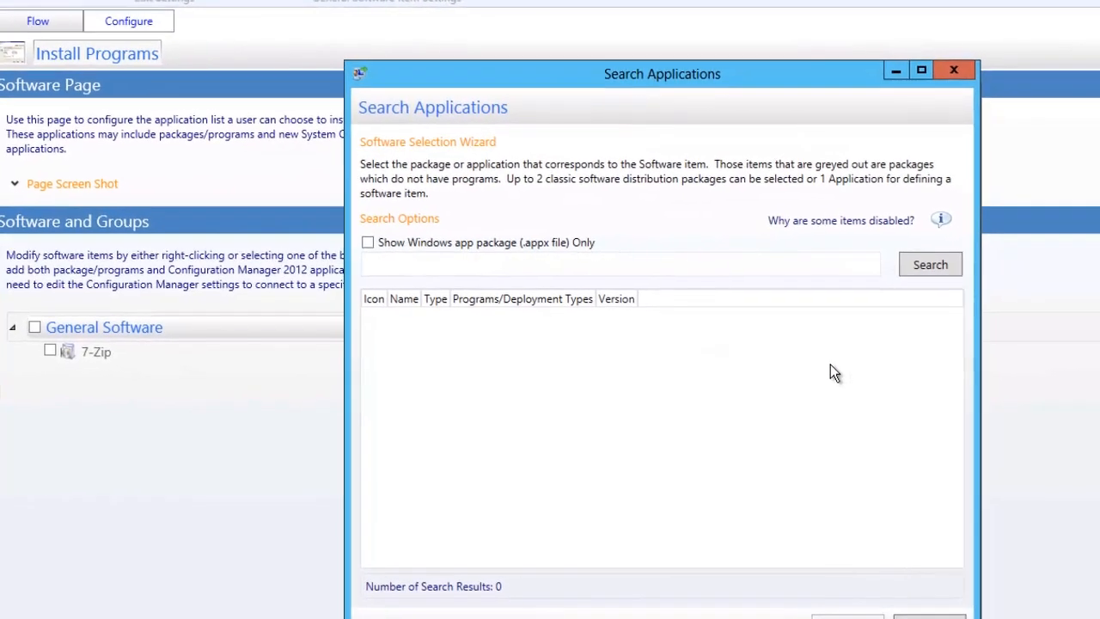
{"action": "left_click", "coordinate": [968, 276]}
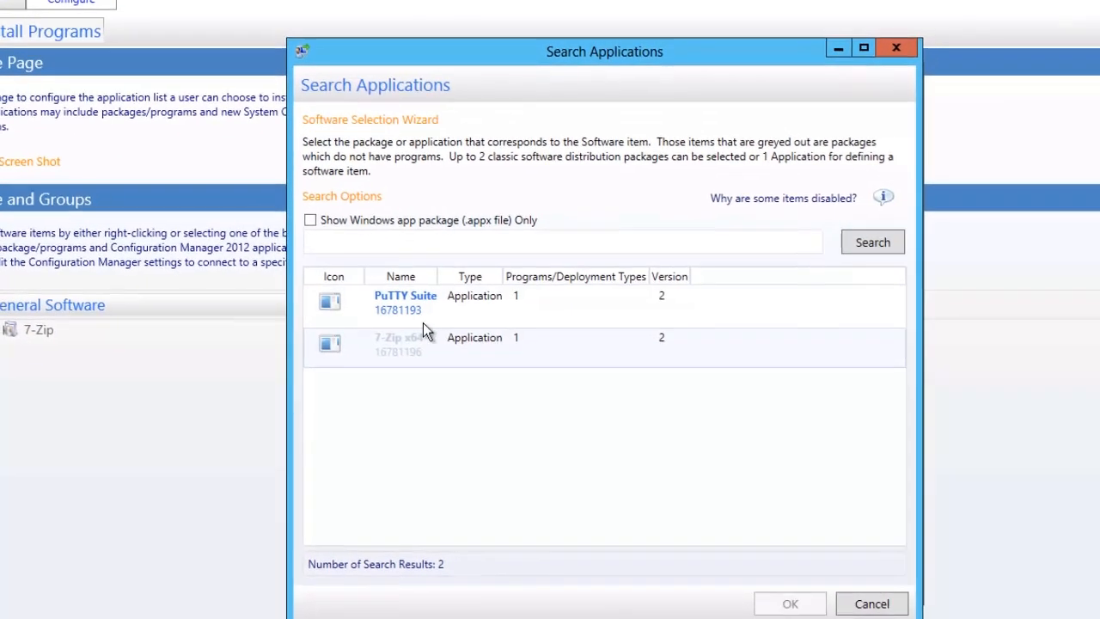
{"action": "left_click", "coordinate": [445, 312]}
{"action": "left_click", "coordinate": [757, 594]}
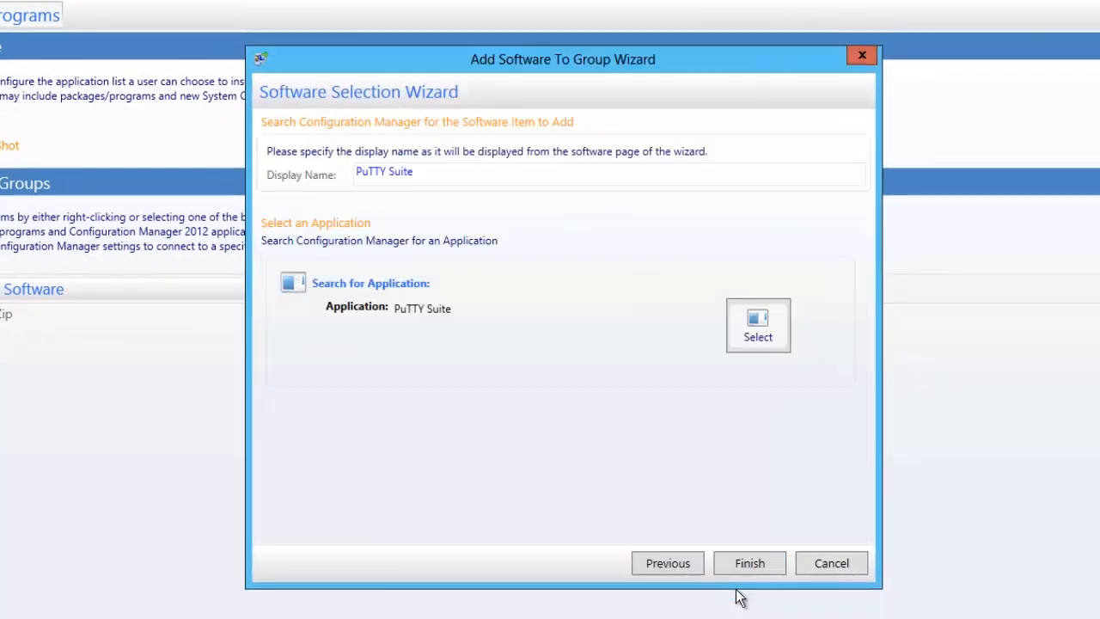
{"action": "left_click", "coordinate": [747, 562]}
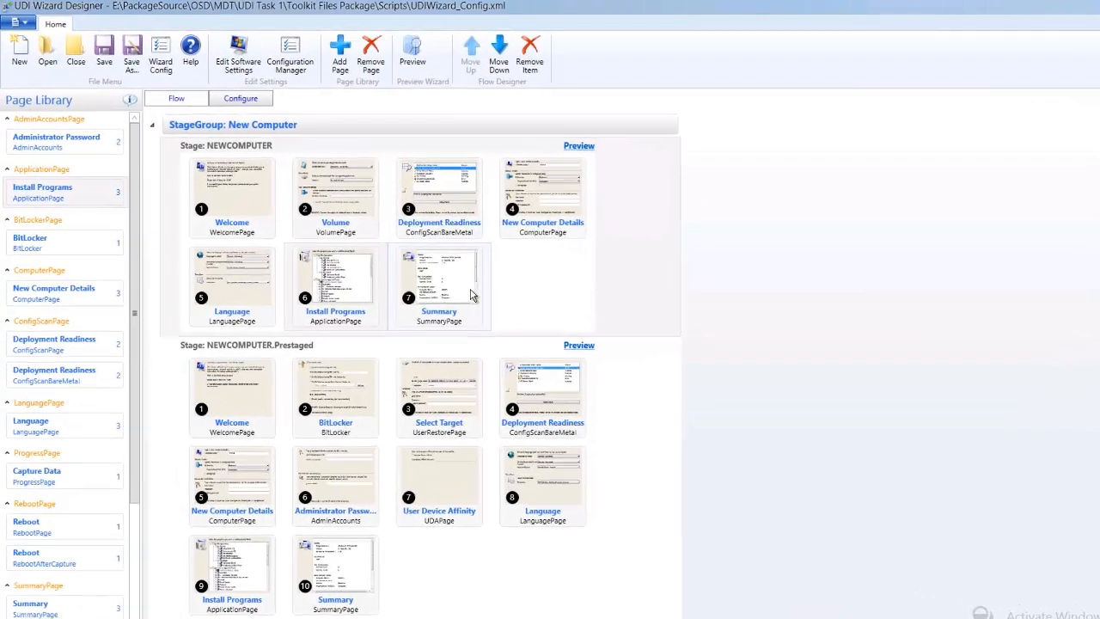
Save the UDI wizard configuration, acknowledge the save and close the UDI Wizard Designer.
{"action": "left_click", "coordinate": [445, 288]}
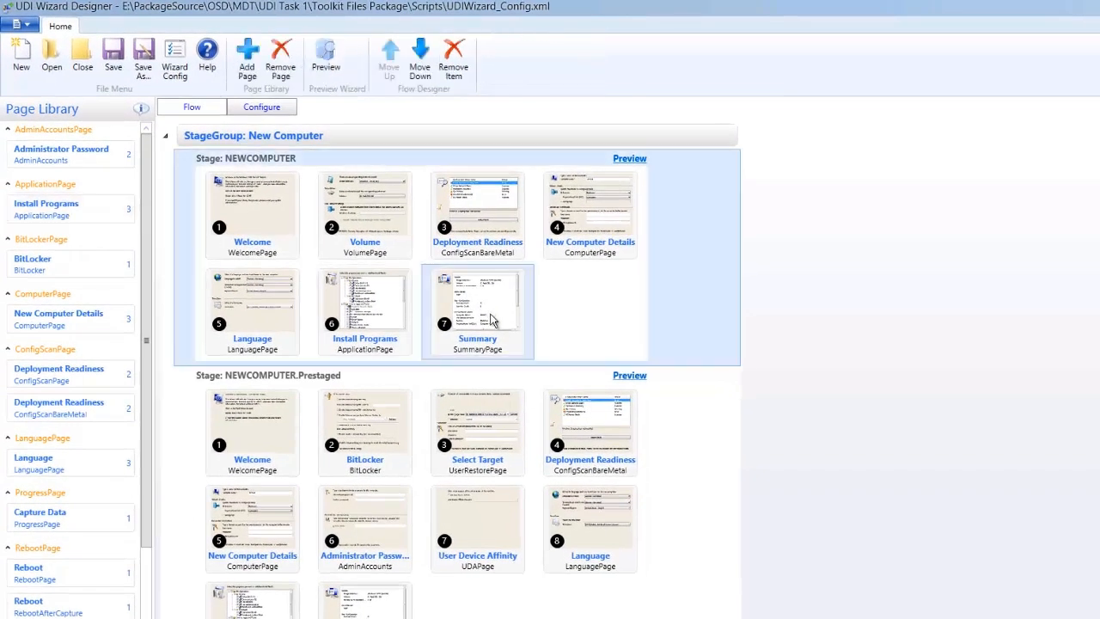
{"action": "left_click", "coordinate": [113, 57]}
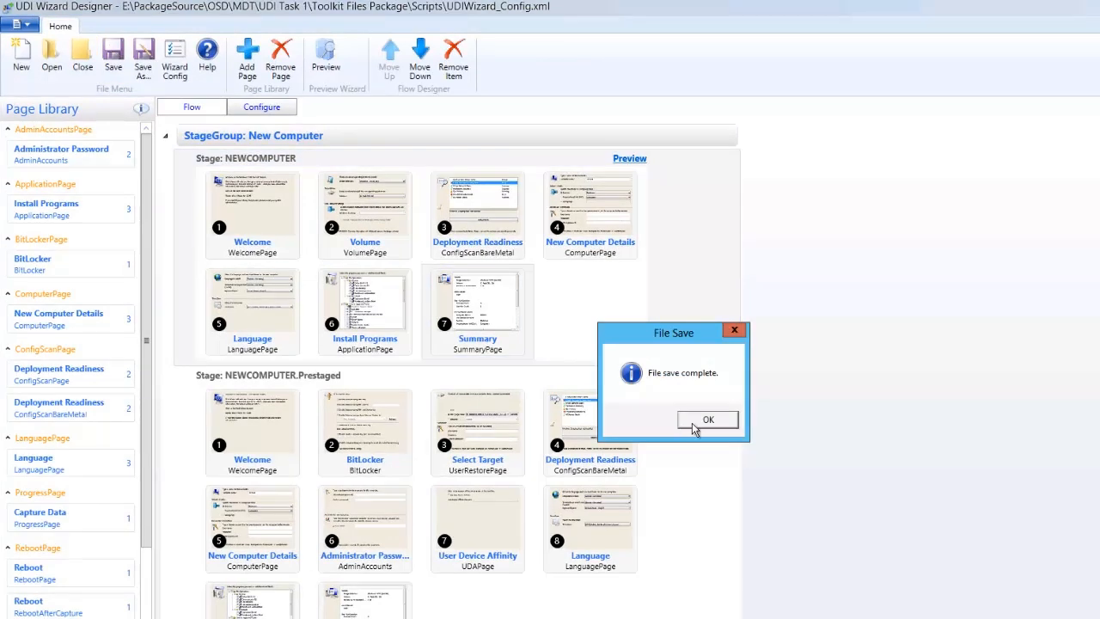
{"action": "left_click", "coordinate": [695, 422]}
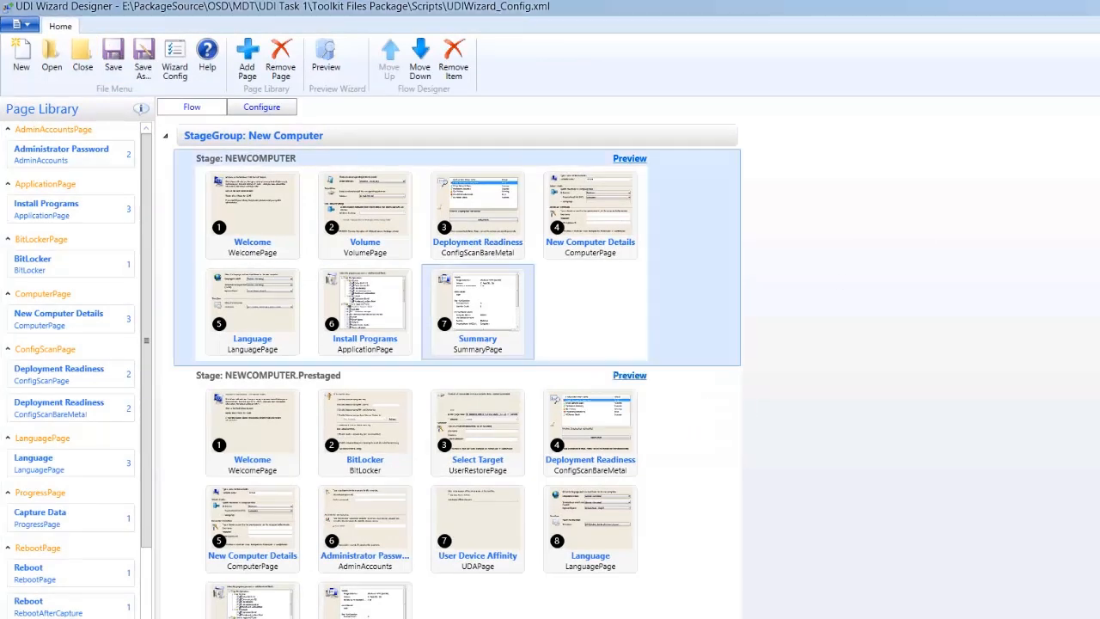
{"action": "key", "text": "alt+F4"}
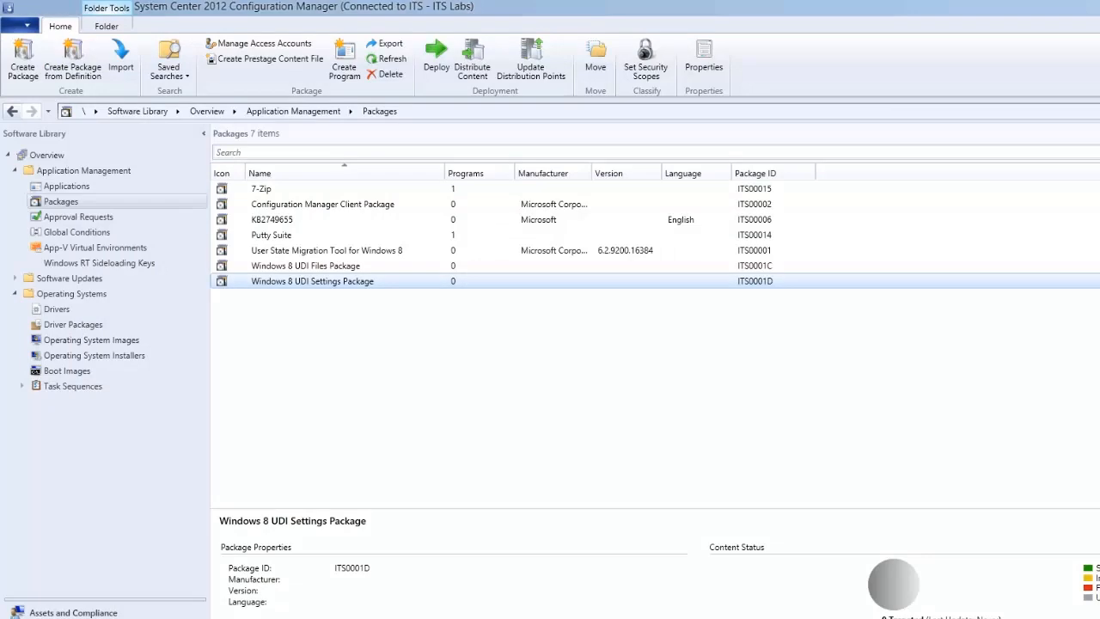
Update the Windows 8 UDI Settings Package on its distribution points and confirm the update.
{"action": "right_click", "coordinate": [309, 283]}
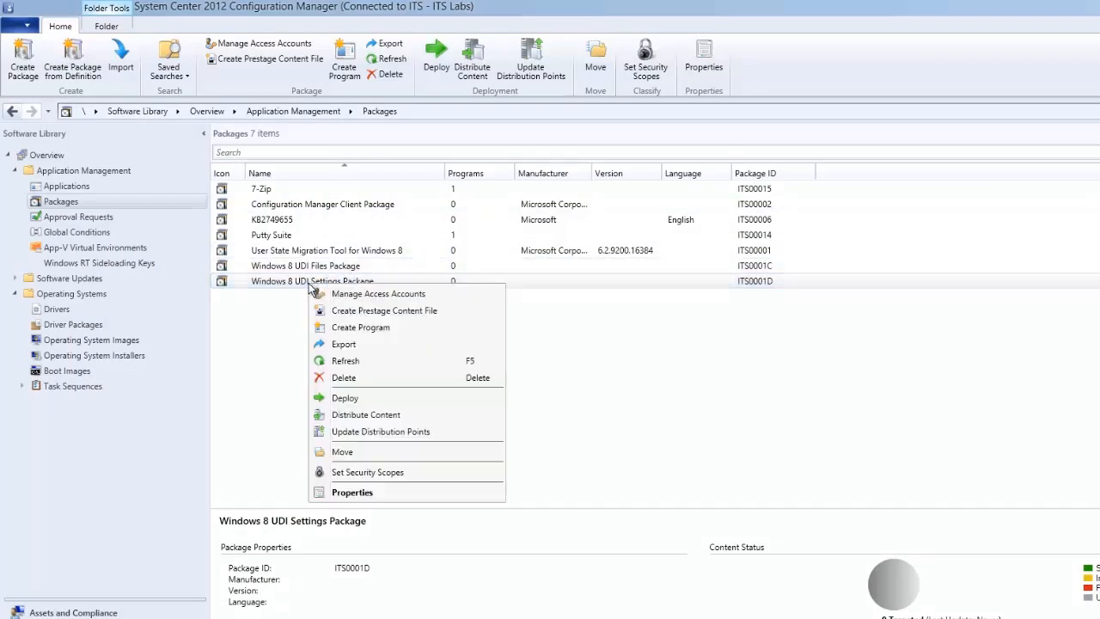
{"action": "left_click", "coordinate": [367, 433]}
{"action": "left_click", "coordinate": [713, 428]}
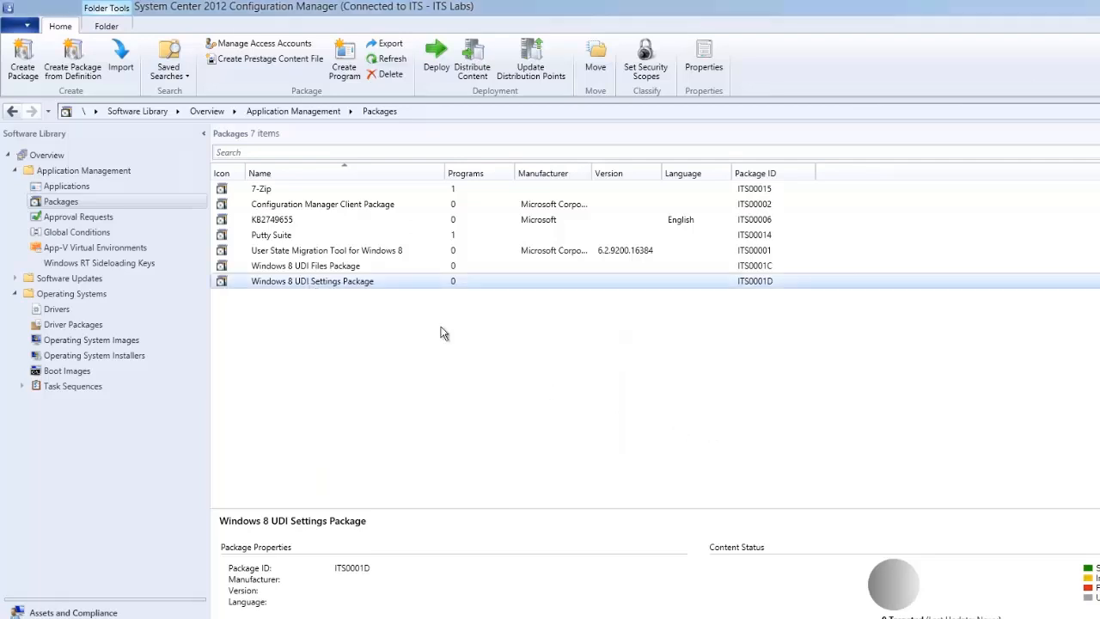
Update the Windows 8 UDI Files Package on all distribution points and confirm the update.
{"action": "left_click", "coordinate": [348, 268]}
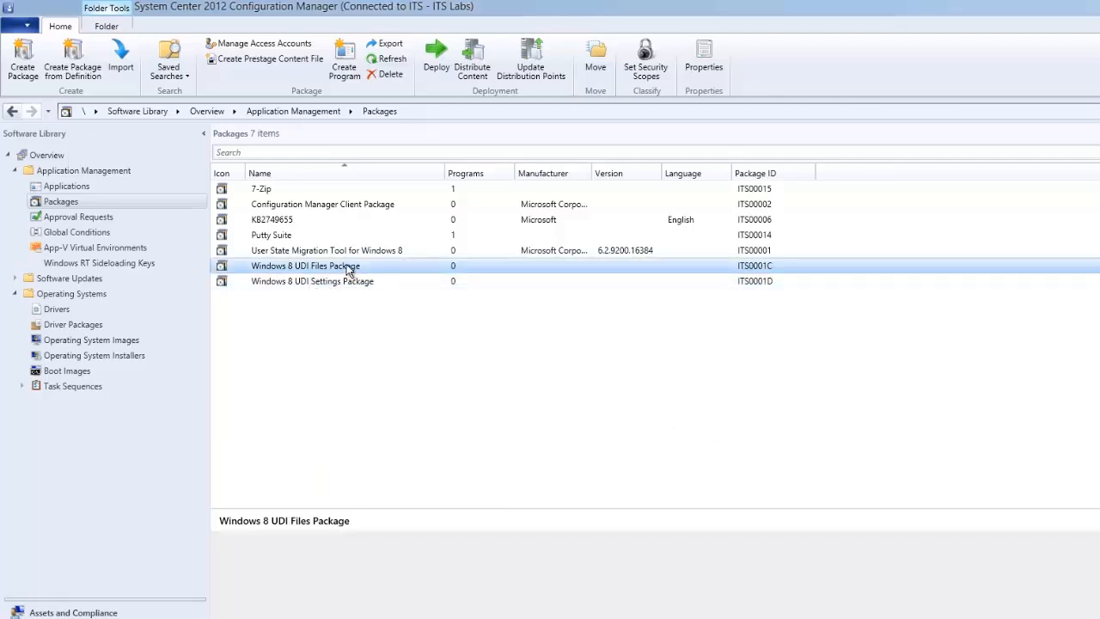
{"action": "right_click", "coordinate": [348, 268]}
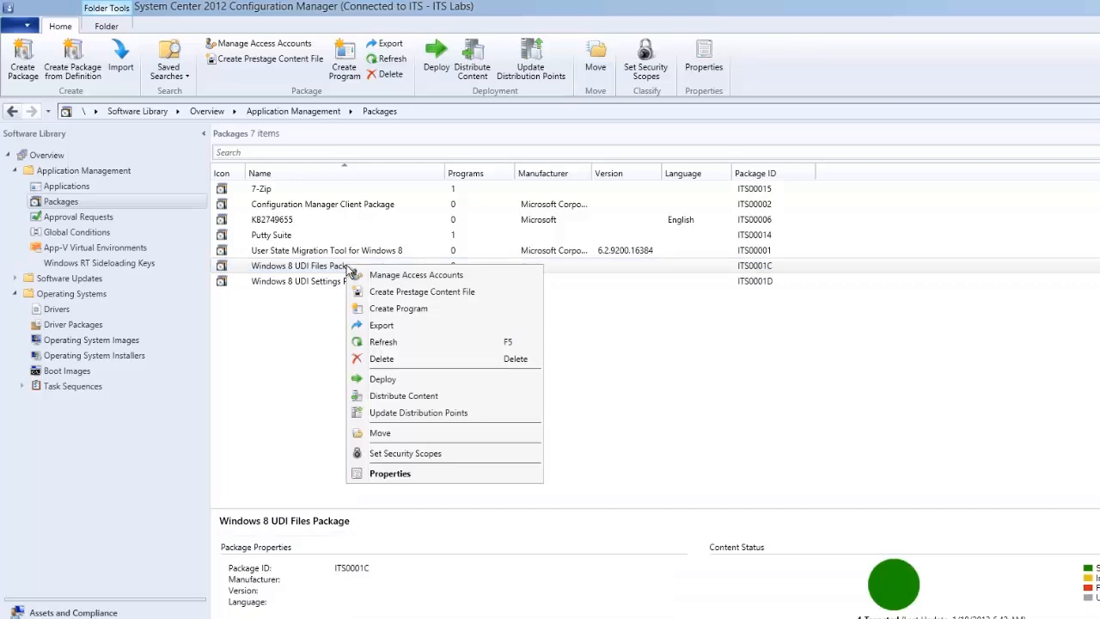
{"action": "left_click", "coordinate": [394, 414]}
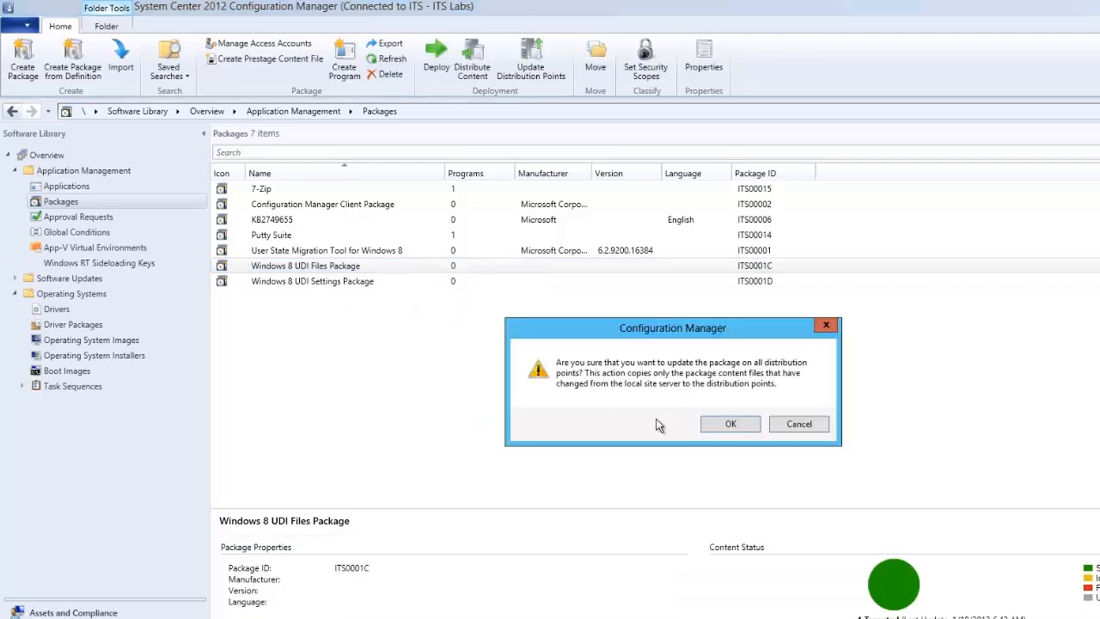
{"action": "left_click", "coordinate": [722, 426]}
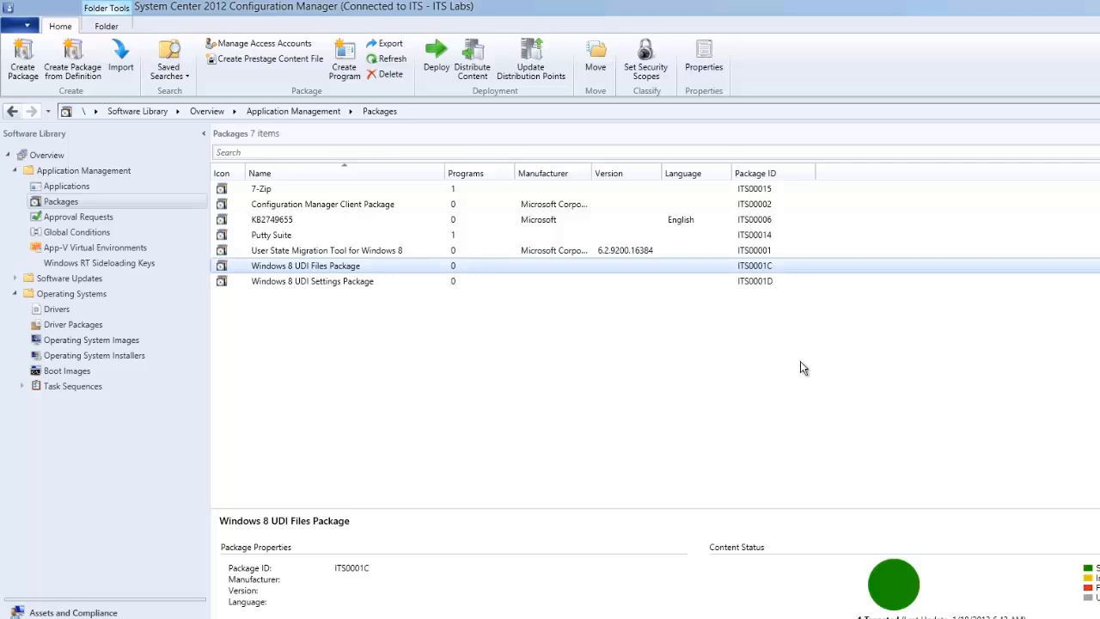
Check the Windows 8 UDI Files Package's distribution in the Monitoring workspace's Content Status, refreshing the list repeatedly.
{"action": "left_click", "coordinate": [51, 617]}
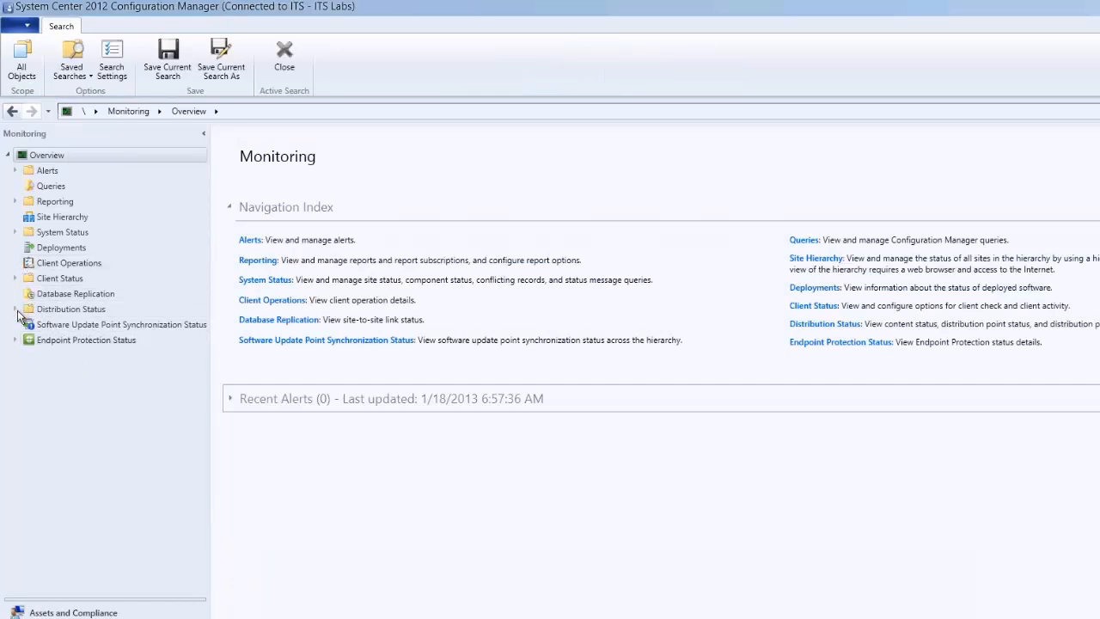
{"action": "left_click", "coordinate": [15, 309]}
{"action": "left_click", "coordinate": [48, 330]}
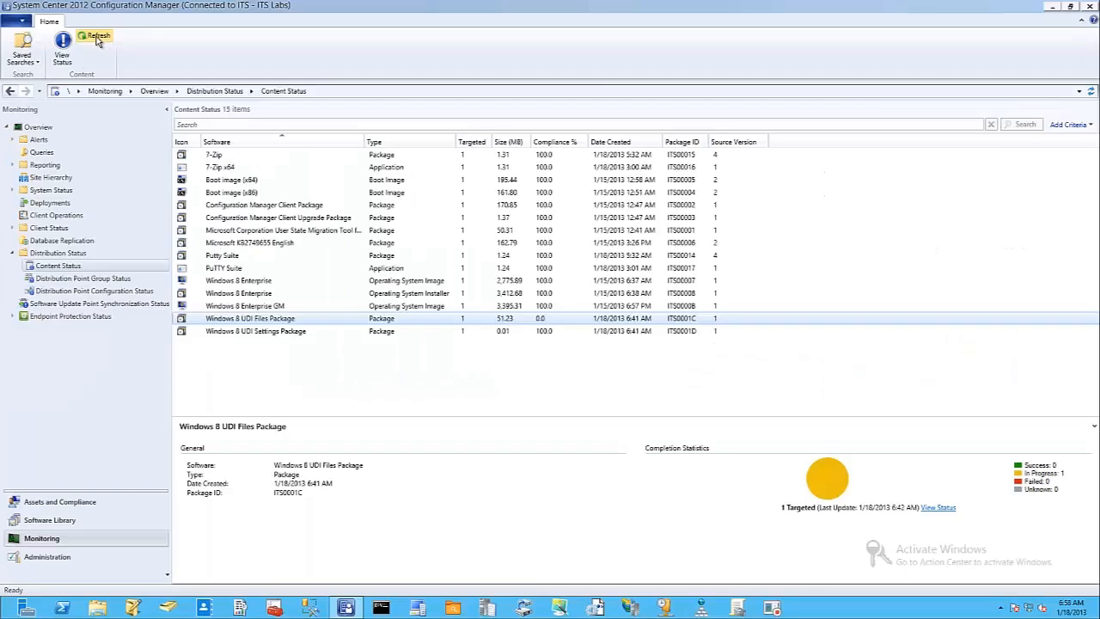
{"action": "left_click", "coordinate": [97, 37]}
{"action": "left_click", "coordinate": [97, 37]}
{"action": "left_click", "coordinate": [97, 38]}
{"action": "left_click", "coordinate": [97, 38]}
{"action": "left_click", "coordinate": [97, 38]}
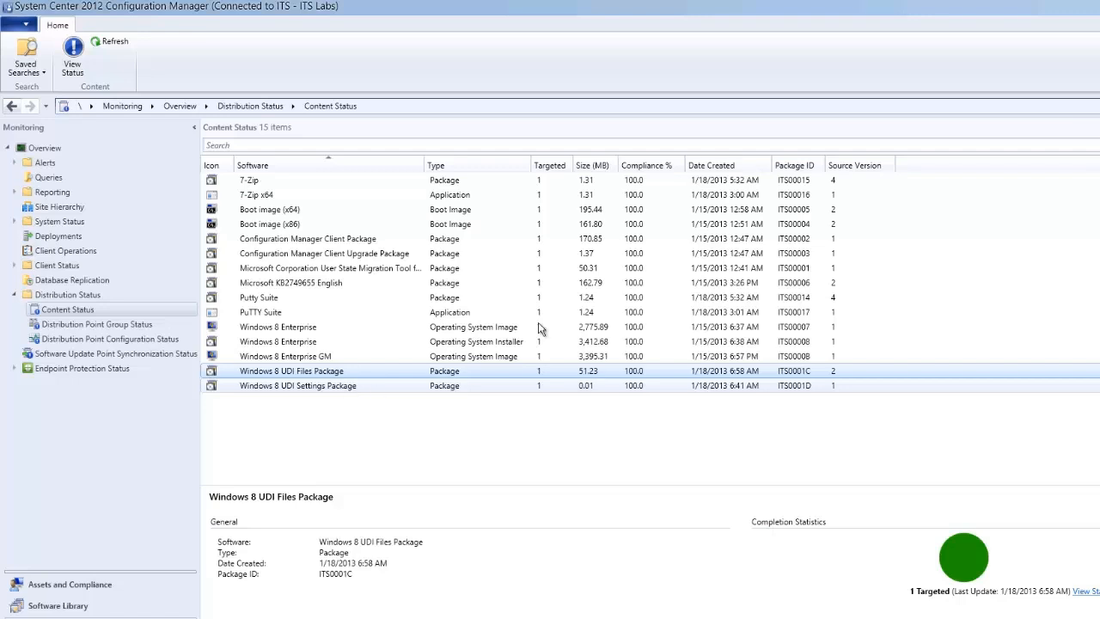
Switch to the Reference Capture Station virtual machine and start the Windows 8 x64 UDI task sequence from its Task Sequence Wizard.
{"action": "mouse_move", "coordinate": [531, 3]}
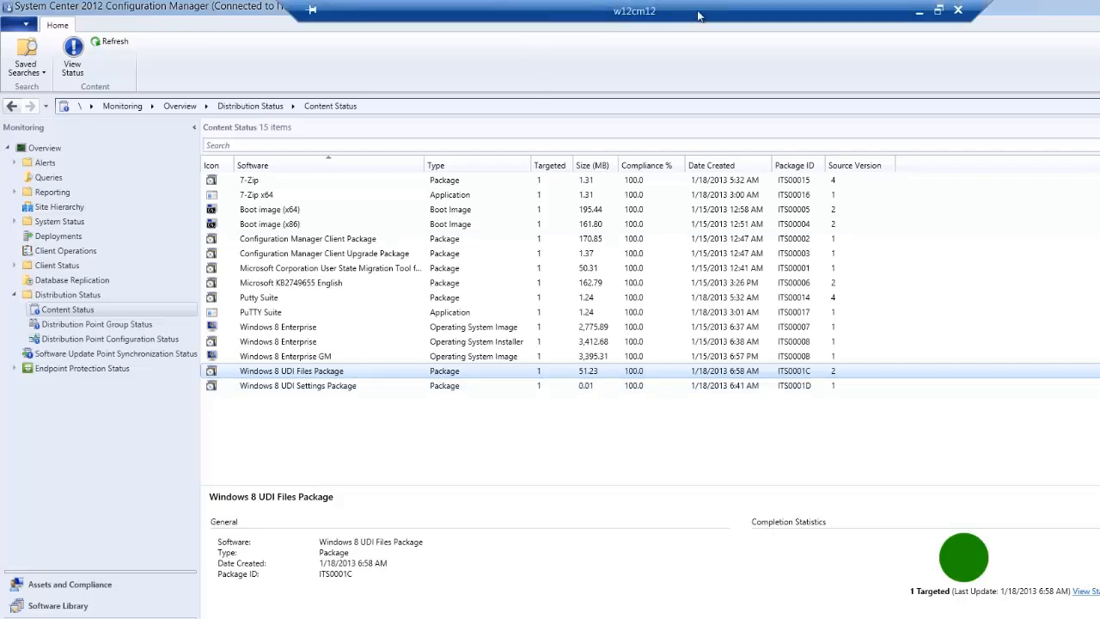
{"action": "left_click", "coordinate": [918, 11]}
{"action": "left_click", "coordinate": [919, 12]}
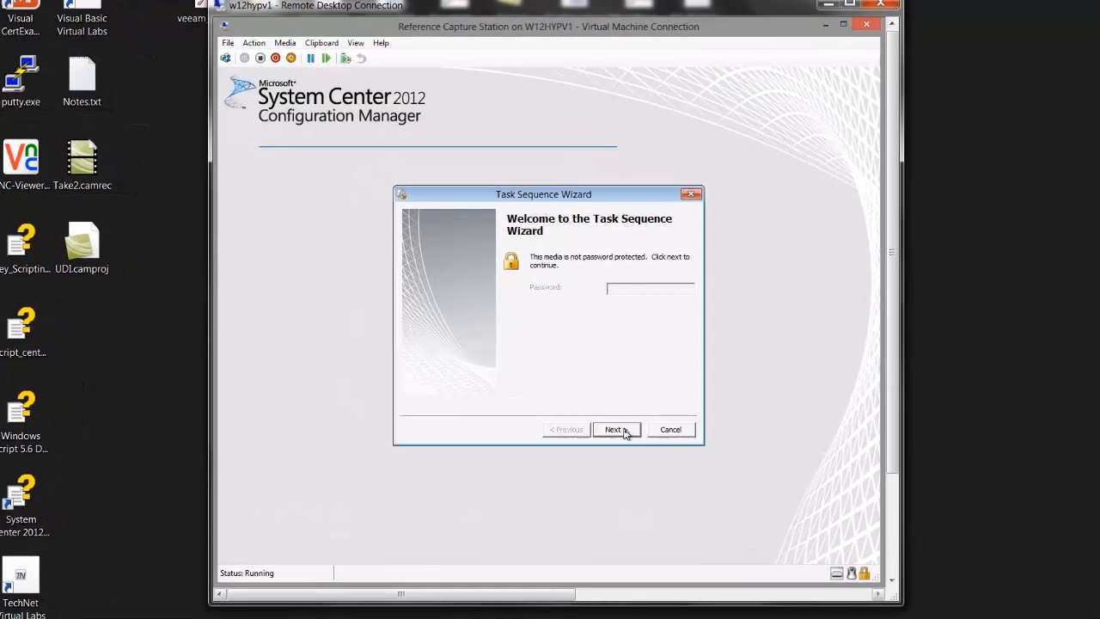
{"action": "left_click", "coordinate": [625, 431]}
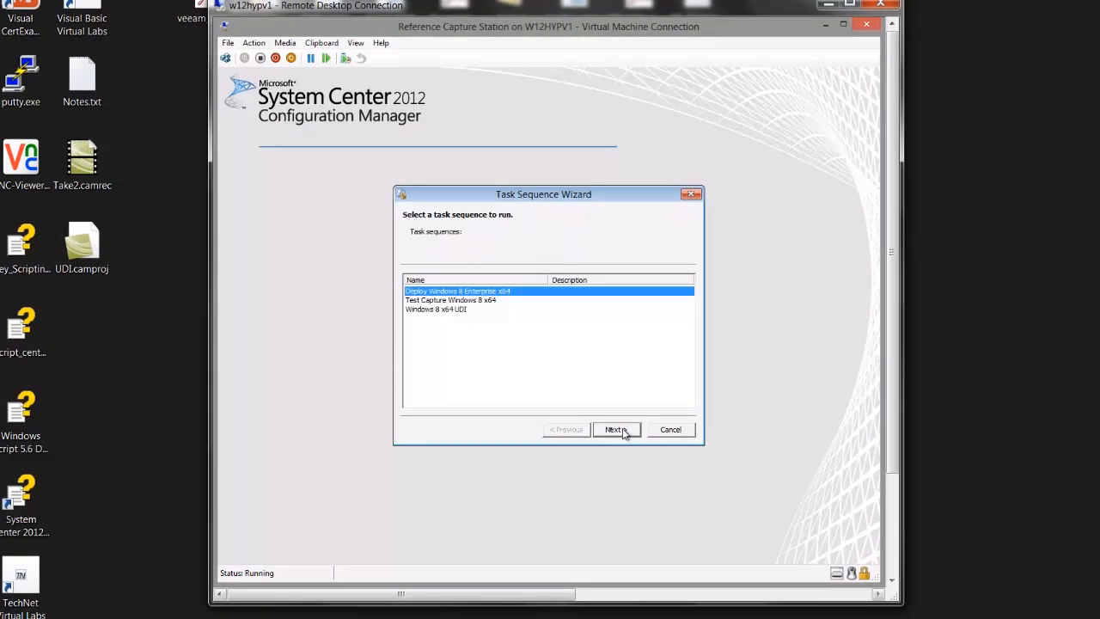
{"action": "left_click", "coordinate": [452, 315]}
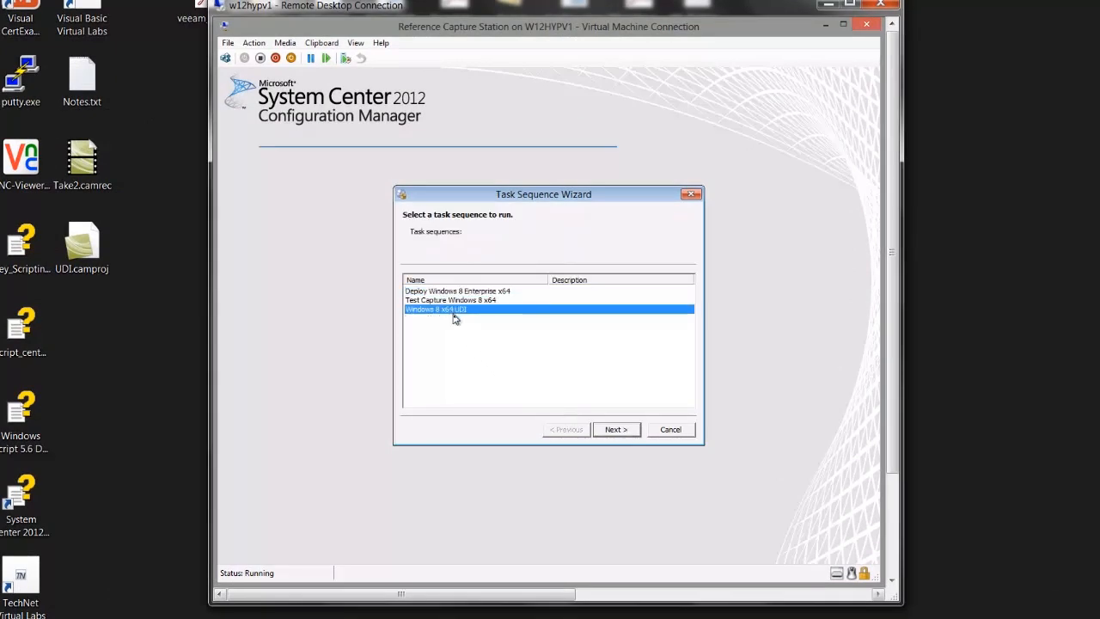
{"action": "left_click", "coordinate": [621, 429]}
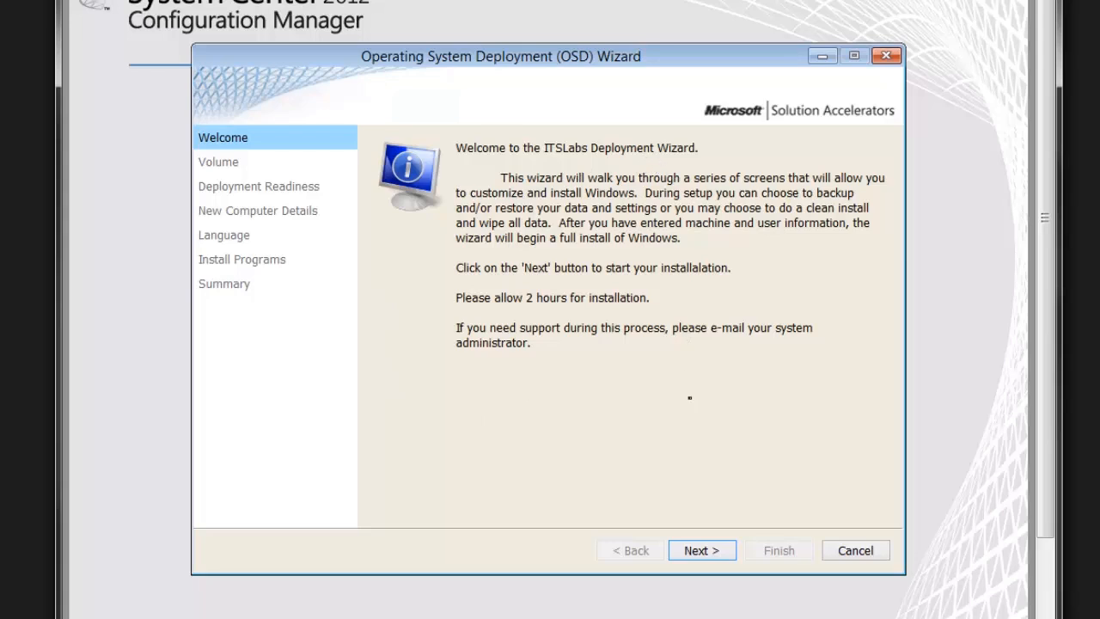
Proceed from Welcome to Volume, review the image and volume choices, enable Partition and format disk 0, and continue to Deployment Readiness.
{"action": "left_click", "coordinate": [698, 550]}
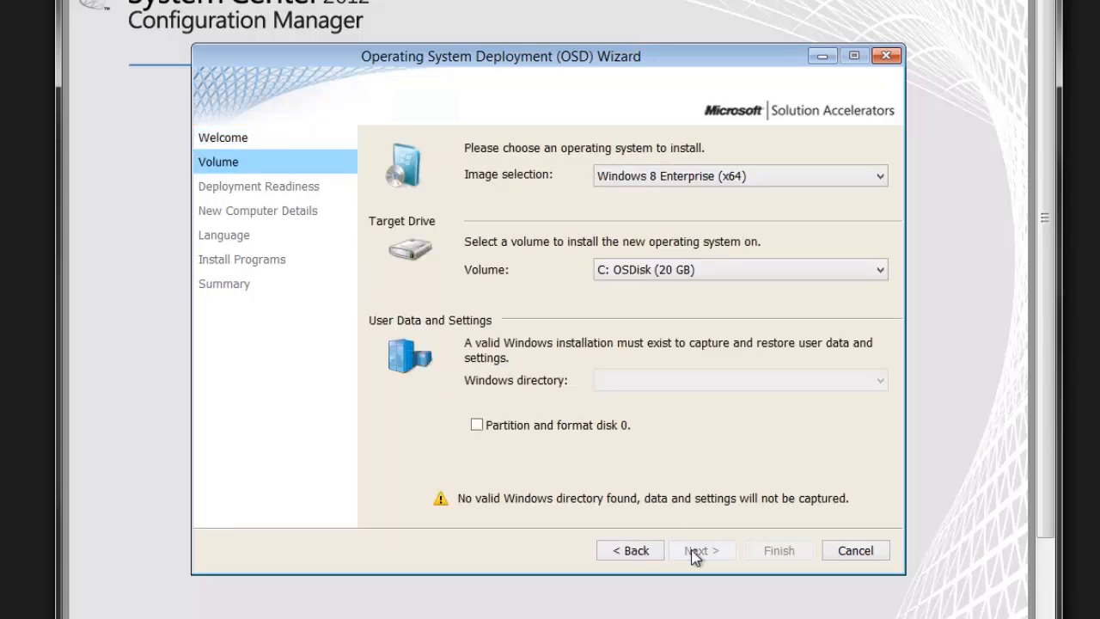
{"action": "left_click", "coordinate": [638, 178]}
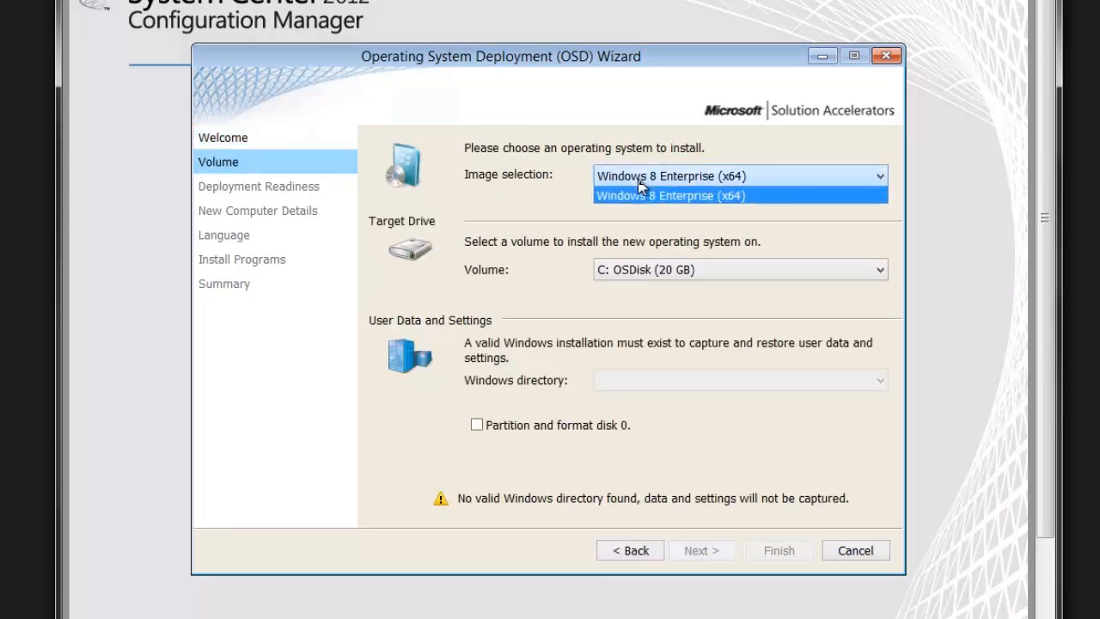
{"action": "left_click", "coordinate": [639, 181]}
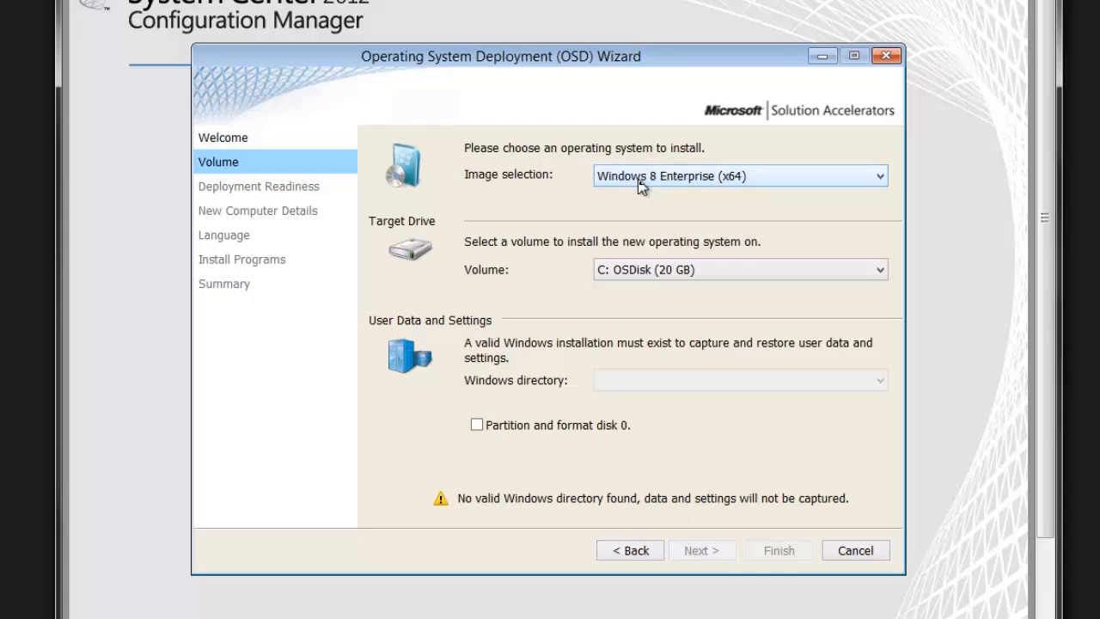
{"action": "left_click", "coordinate": [643, 273]}
{"action": "left_click", "coordinate": [644, 273]}
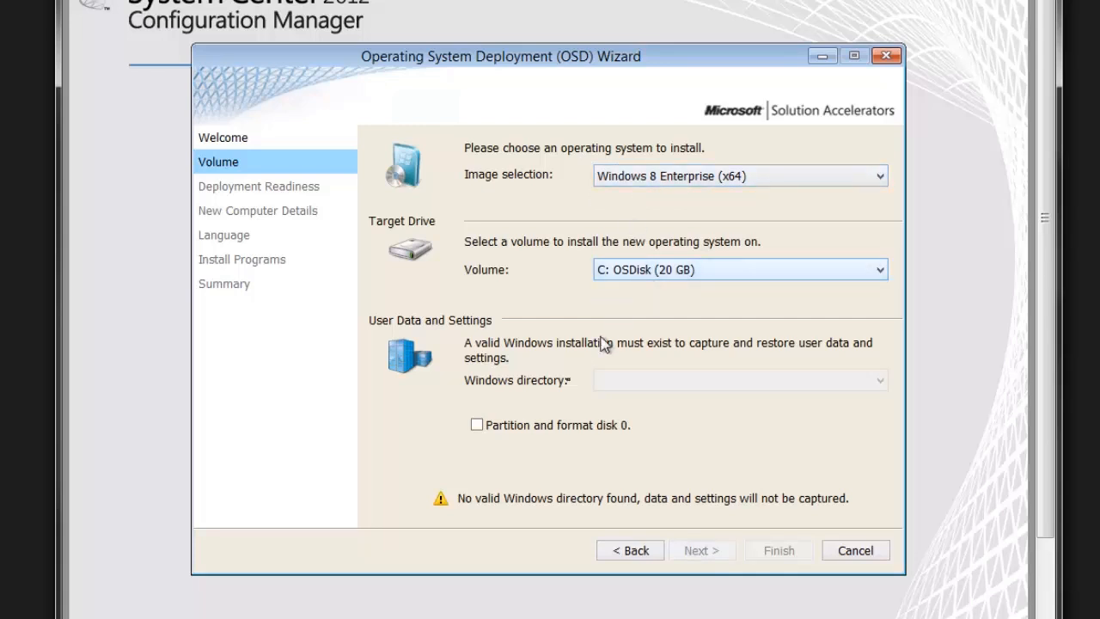
{"action": "left_click", "coordinate": [530, 425]}
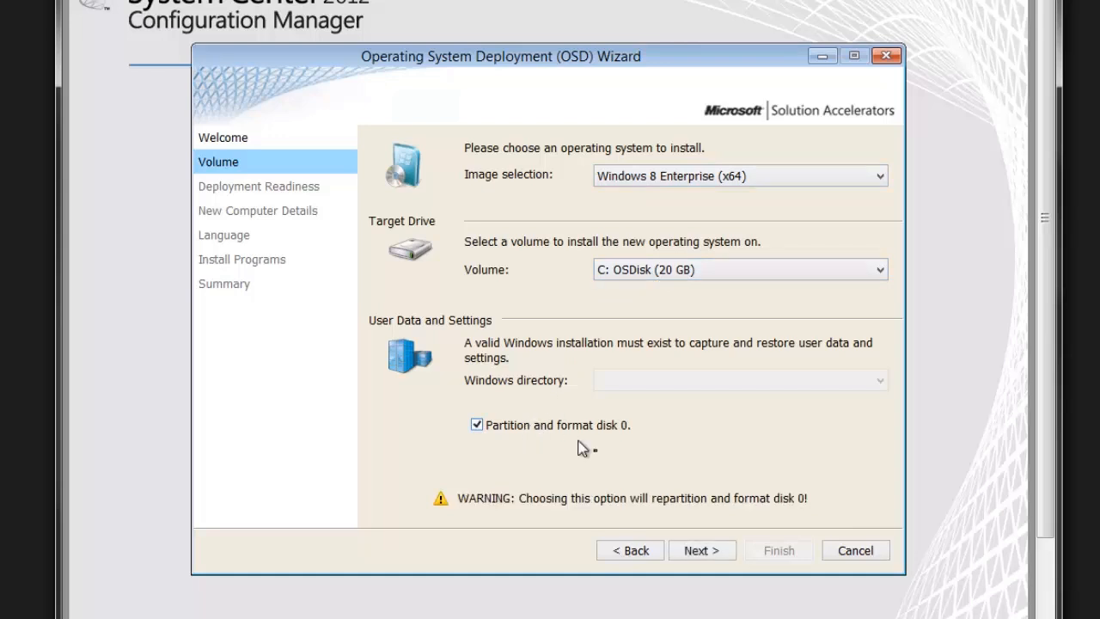
{"action": "left_click", "coordinate": [697, 553]}
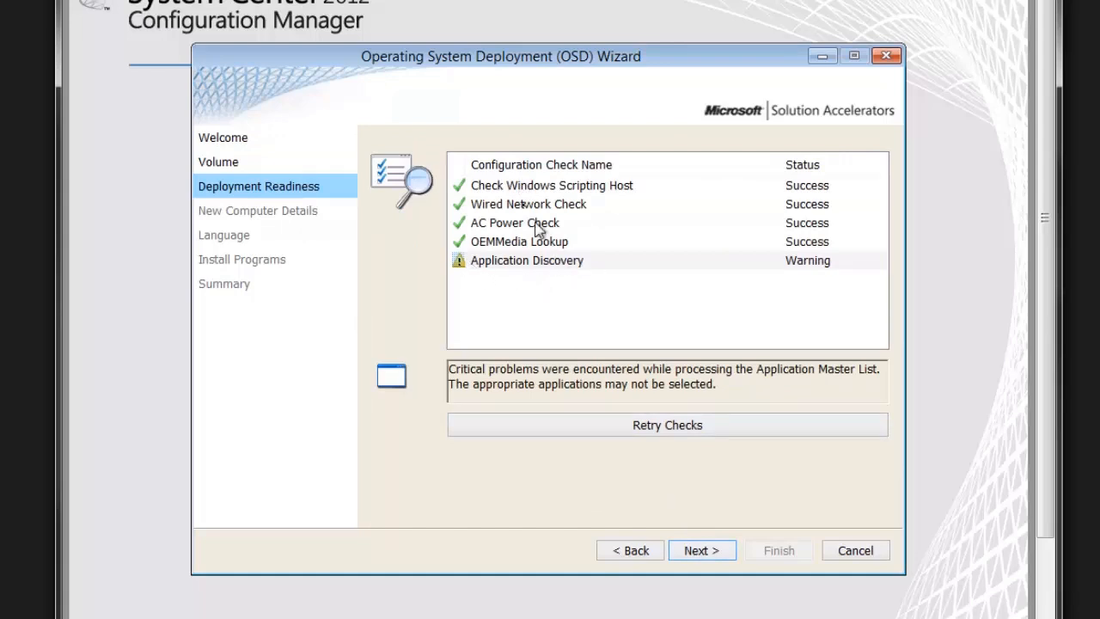
Proceed past Deployment Readiness and set the computer name to Windows8x64UDI on the New Computer Details page.
{"action": "left_click", "coordinate": [689, 548]}
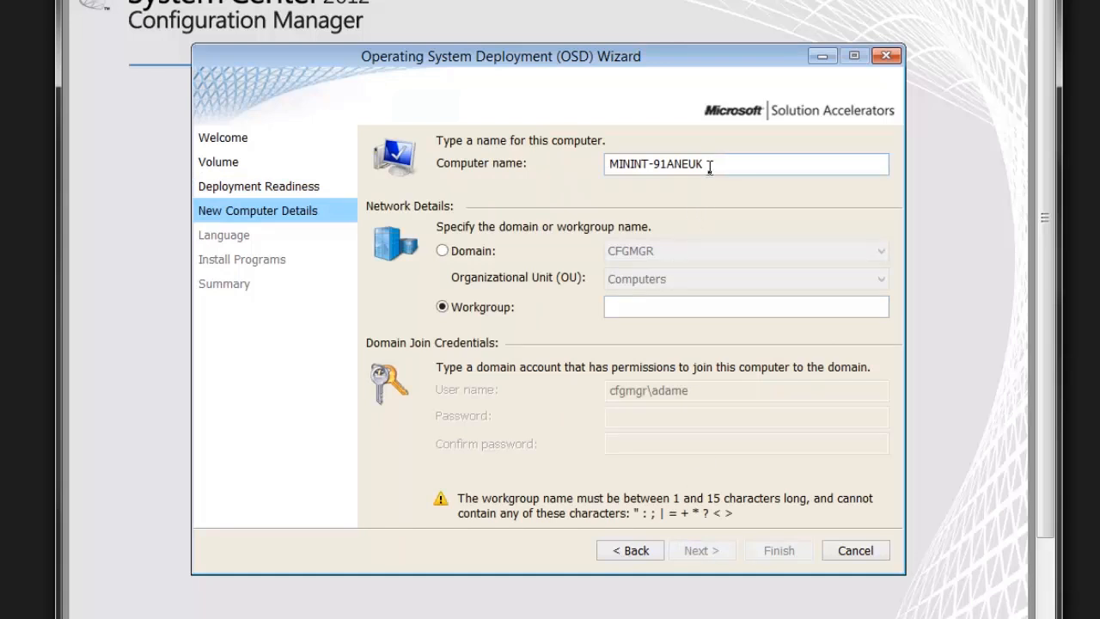
{"action": "left_click_drag", "start_coordinate": [698, 164], "coordinate": [573, 169]}
{"action": "key", "text": "Delete"}
{"action": "key", "text": "Delete"}
{"action": "type", "text": "Windows8x64UD1"}
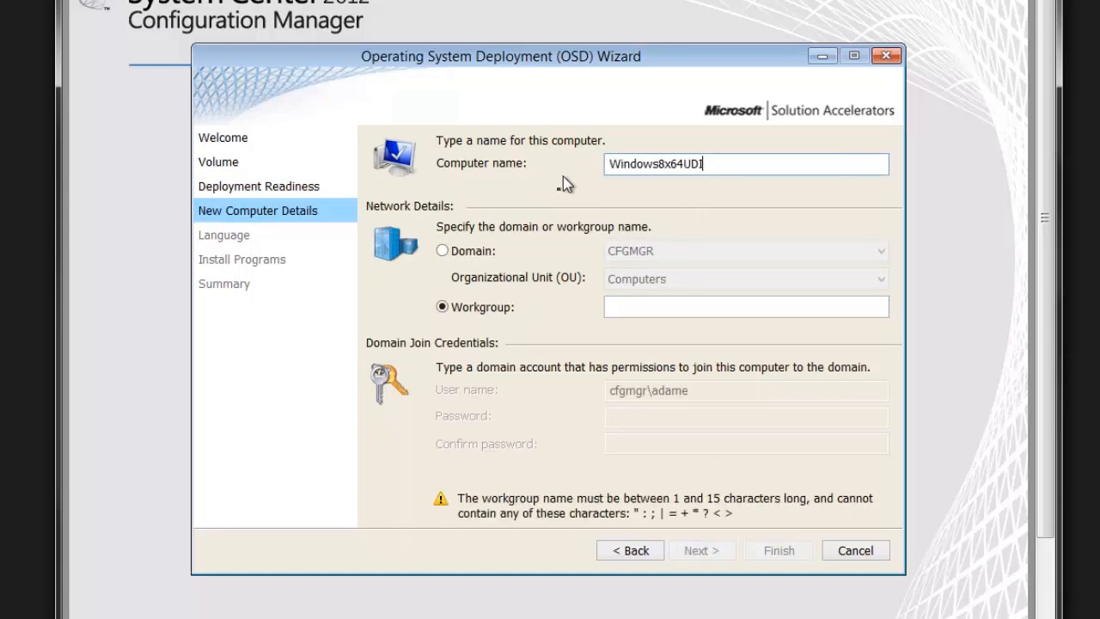
Set the new computer to join the CFGMGR domain in the Windows 8 organizational unit.
{"action": "left_click", "coordinate": [492, 255]}
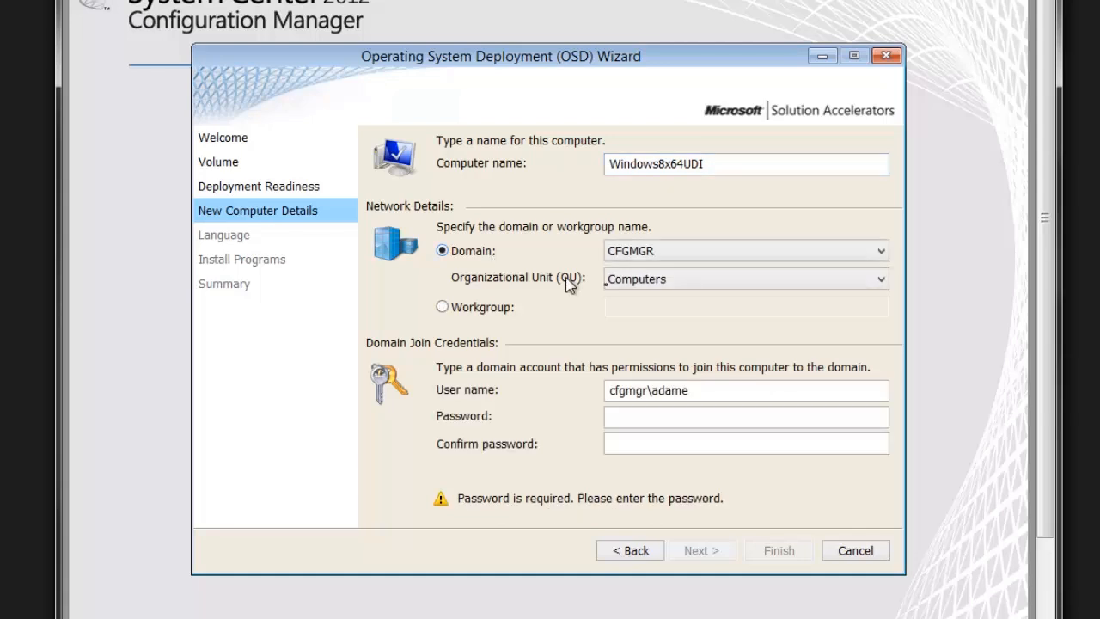
{"action": "left_click", "coordinate": [612, 287]}
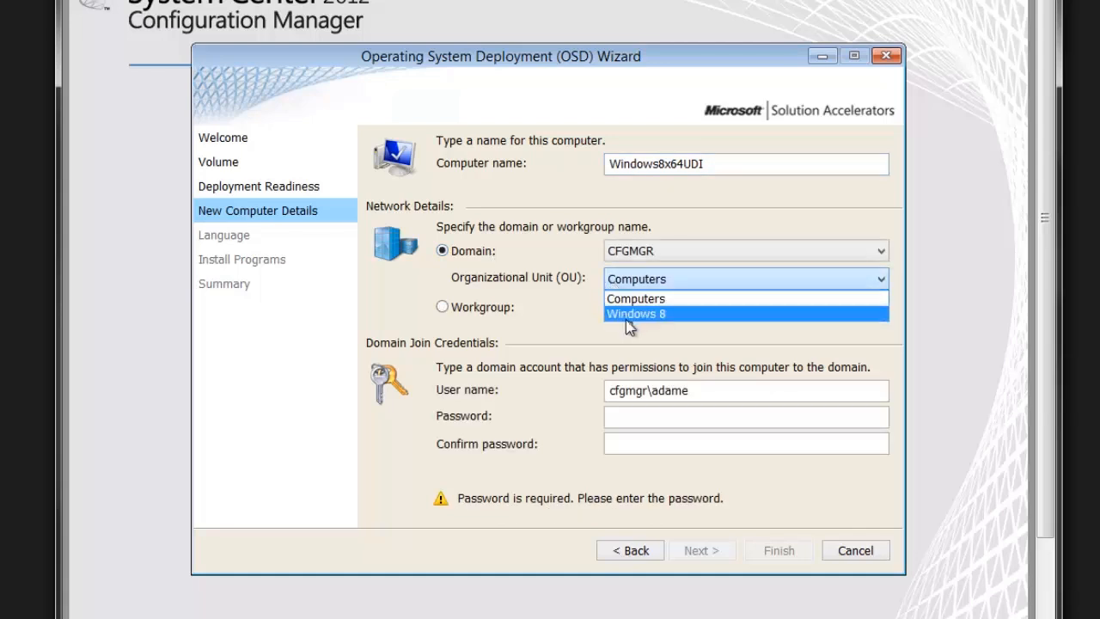
{"action": "left_click", "coordinate": [627, 314]}
Enter and confirm the domain join account's password, and continue to the Language page.
{"action": "left_click", "coordinate": [641, 416]}
{"action": "type", "text": "•••••••••••"}
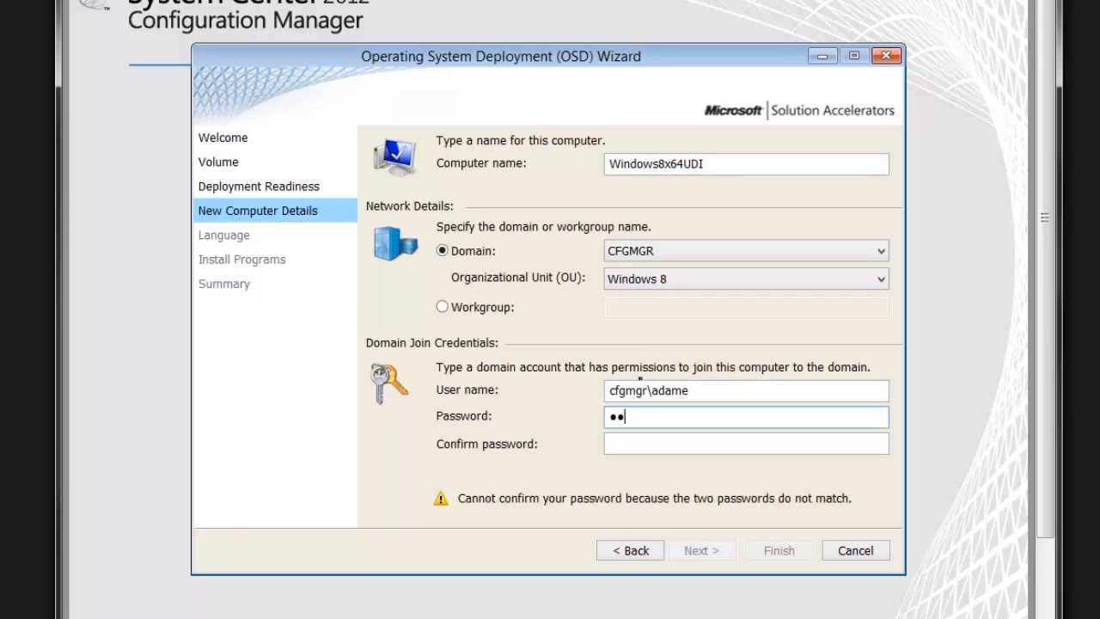
{"action": "key", "text": "Tab"}
{"action": "type", "text": "•••••••••••"}
{"action": "left_click", "coordinate": [700, 551]}
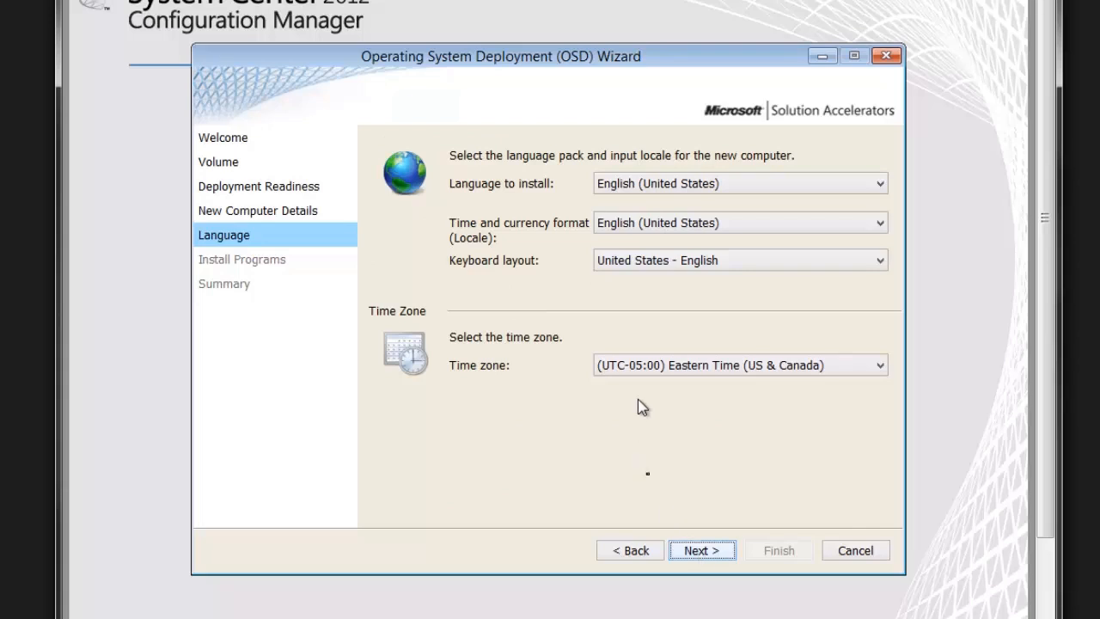
Accept the default language and time zone settings, and select 7-Zip and PuTTY Suite for installation.
{"action": "left_click", "coordinate": [692, 550]}
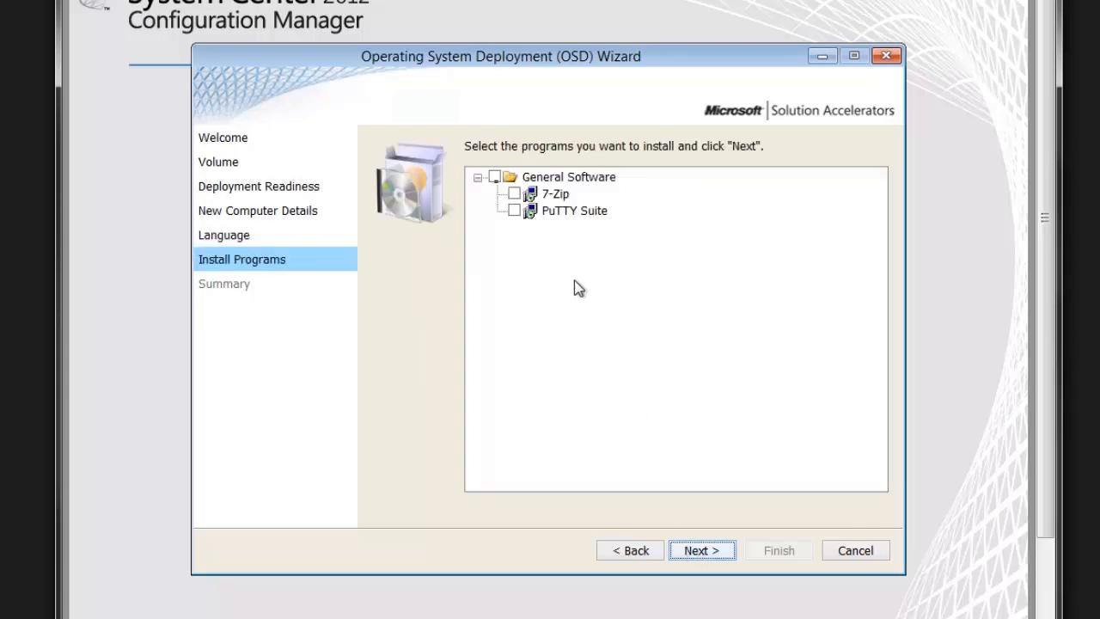
{"action": "left_click", "coordinate": [515, 195]}
{"action": "left_click", "coordinate": [514, 212]}
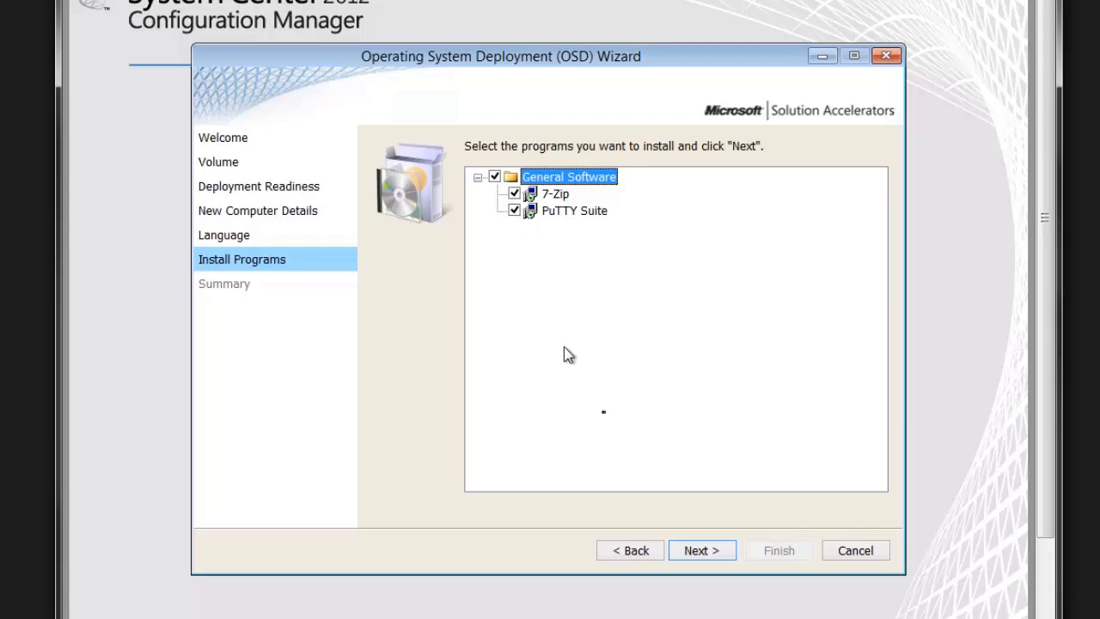
Proceed to the Summary page, review all the deployment choices, and finish the wizard to start the deployment.
{"action": "left_click", "coordinate": [700, 550]}
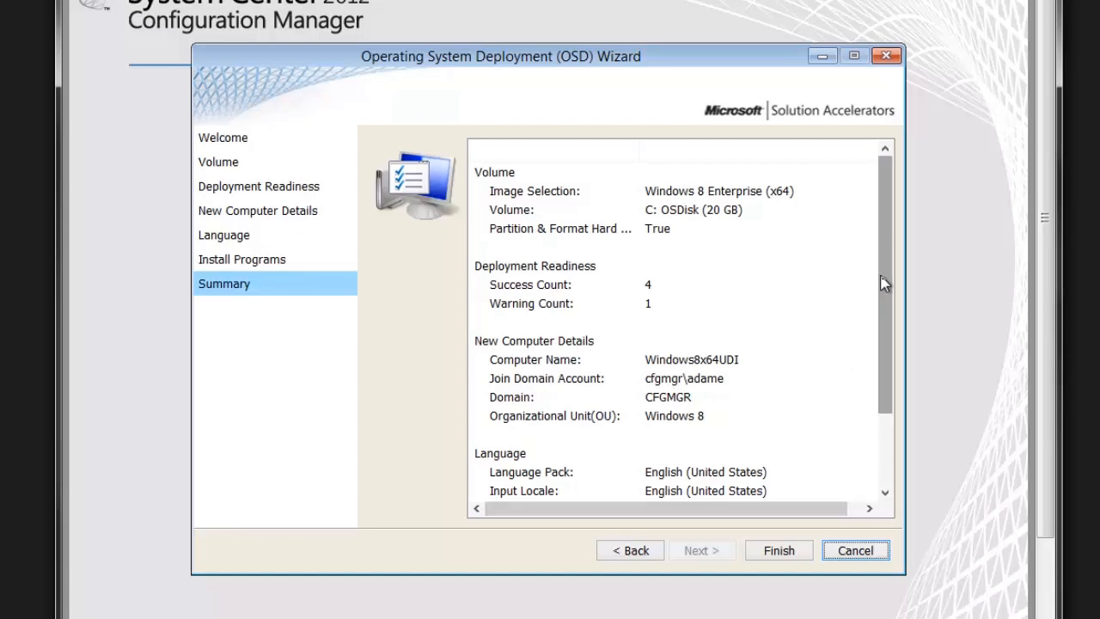
{"action": "left_click_drag", "start_coordinate": [885, 280], "coordinate": [888, 368]}
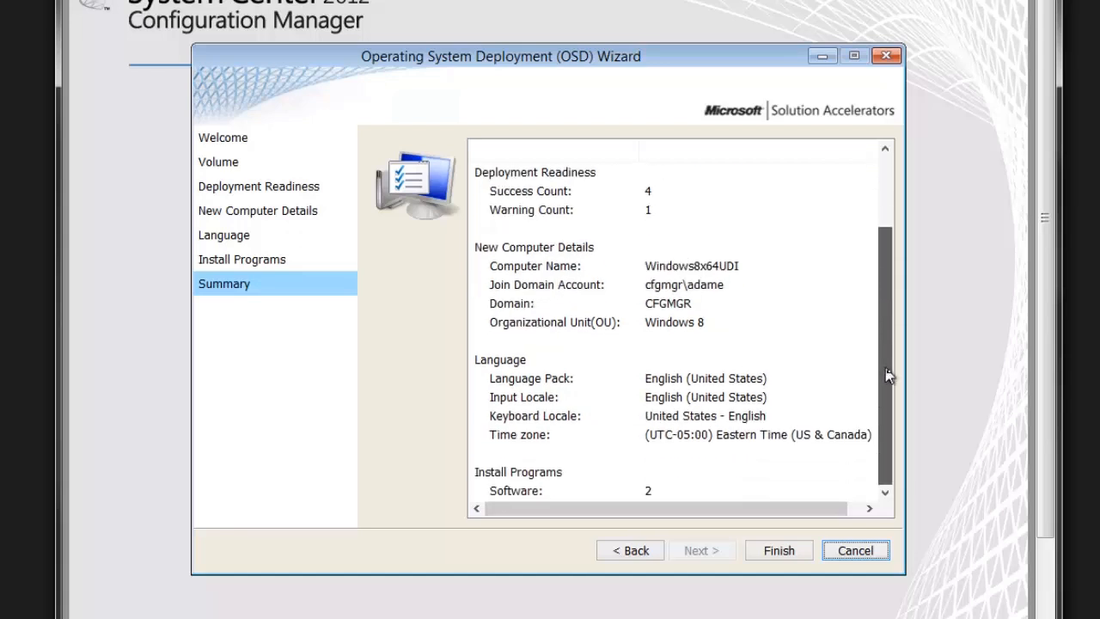
{"action": "left_click", "coordinate": [769, 554]}
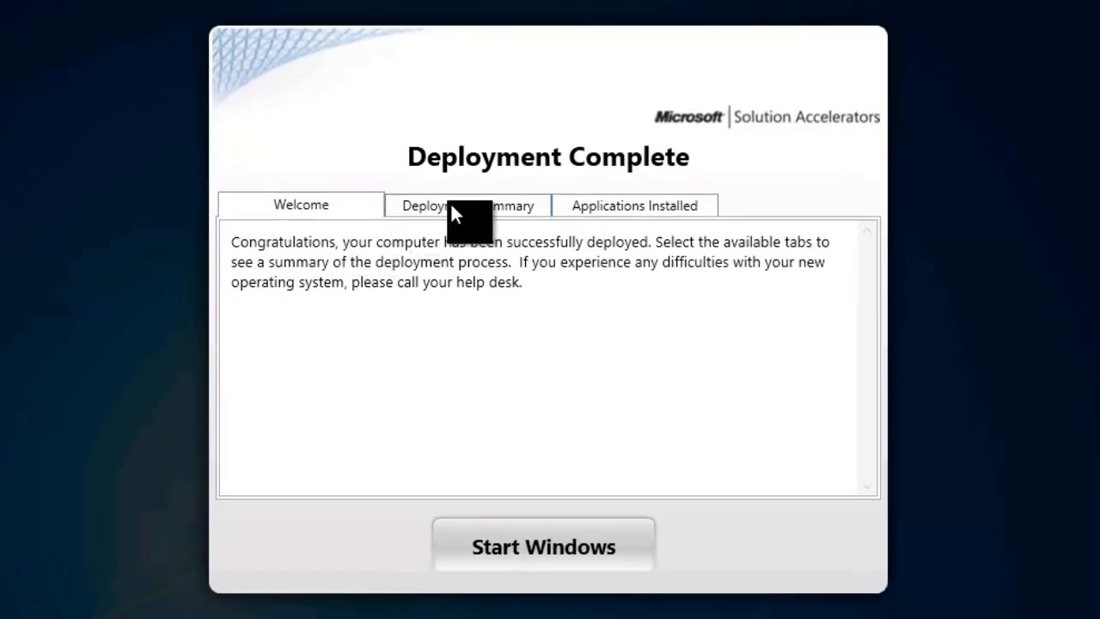
Review the Deployment Summary and Applications Installed results, including the PuTTY Suite details, and start Windows.
{"action": "left_click", "coordinate": [482, 207]}
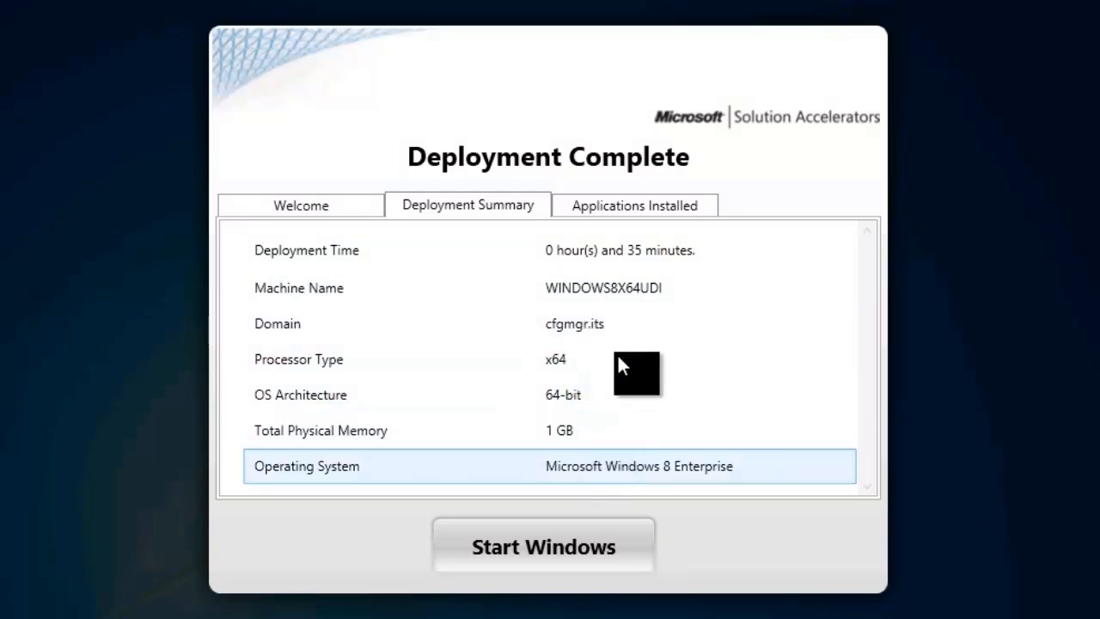
{"action": "left_click", "coordinate": [659, 205]}
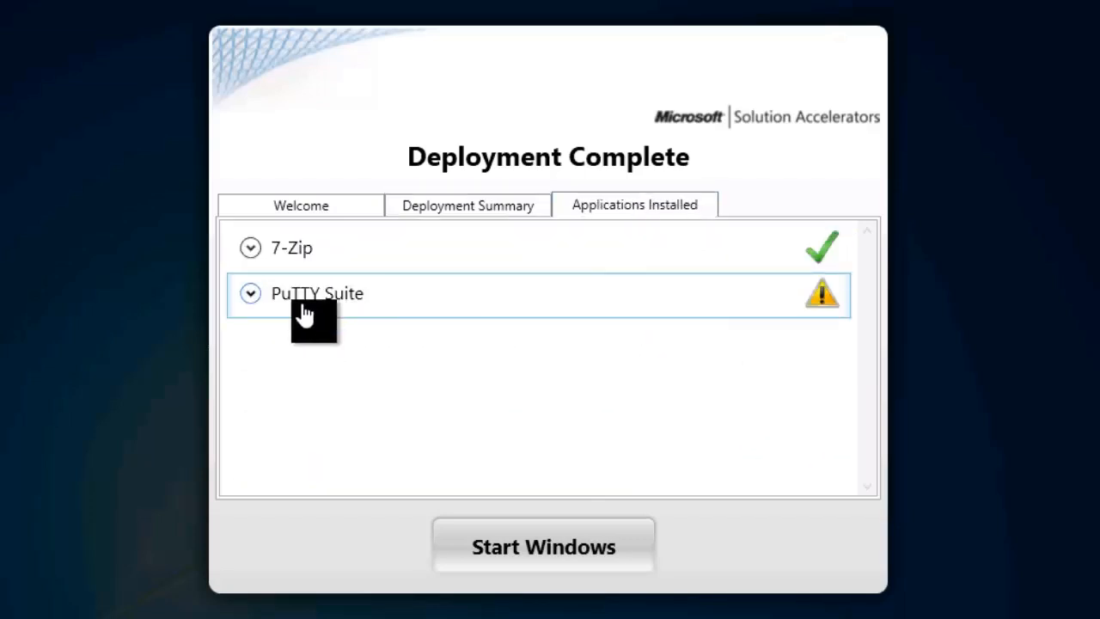
{"action": "left_click", "coordinate": [250, 294]}
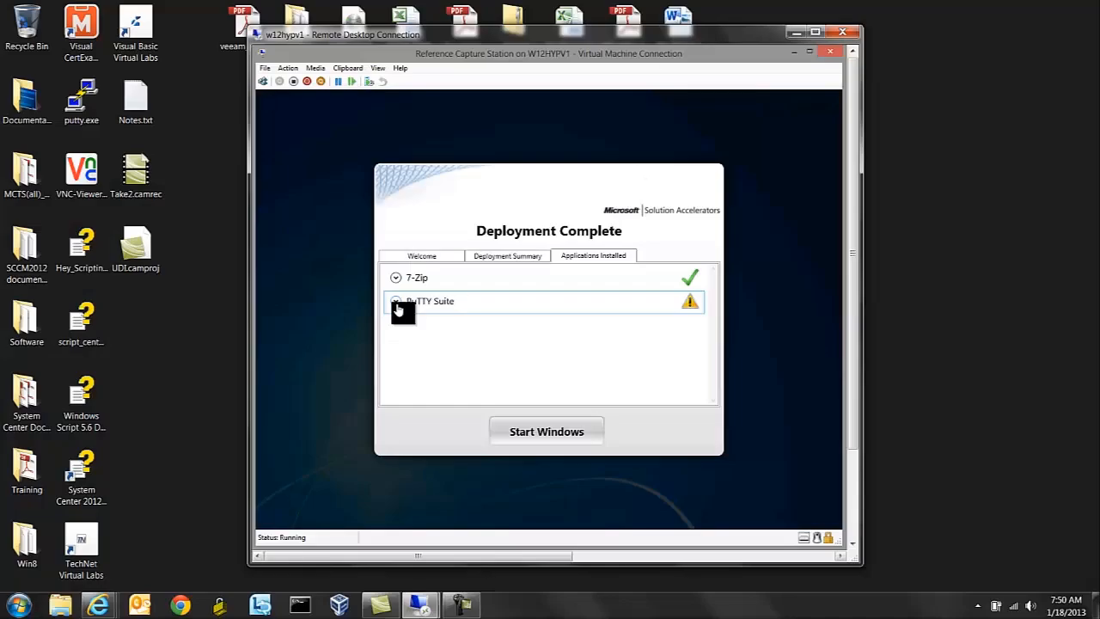
{"action": "left_click", "coordinate": [250, 293]}
{"action": "left_click", "coordinate": [533, 434]}
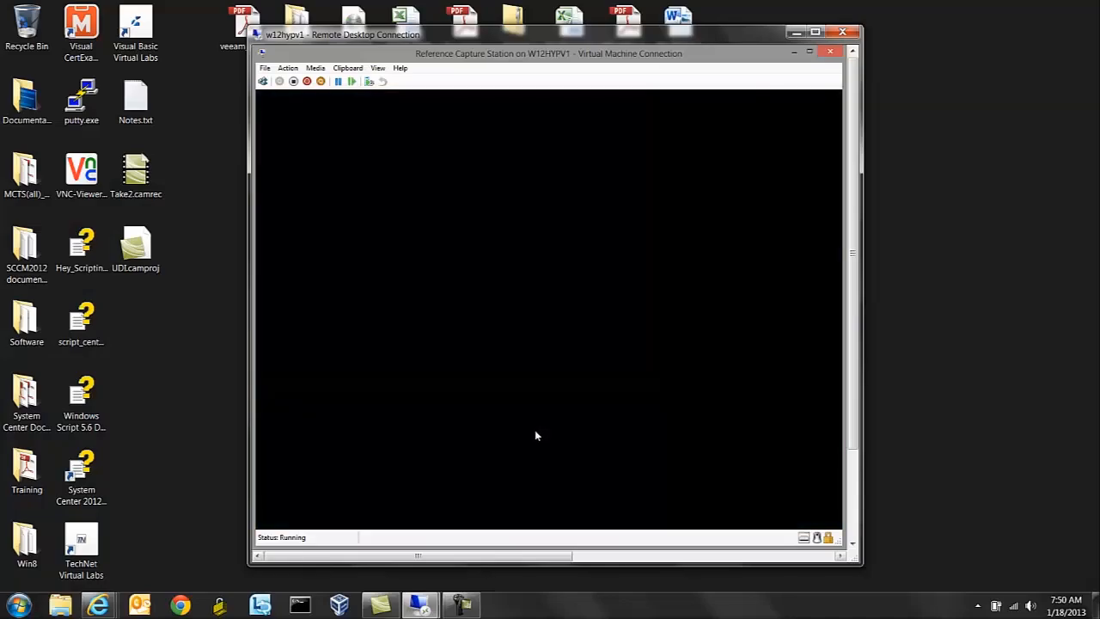